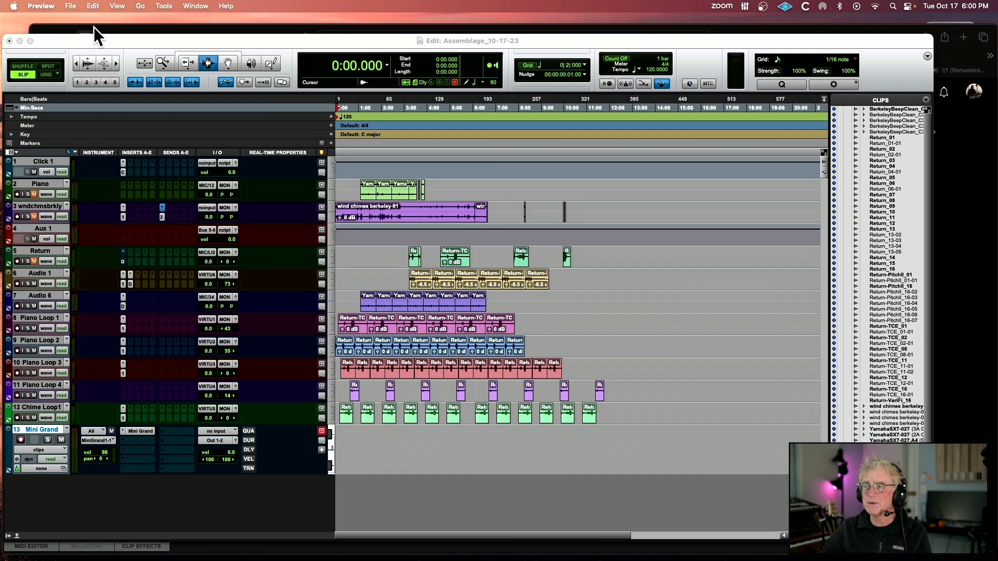
# - Switch to the Pro Tools session, mute the Mini Grand track, and play the arrangement from the start to about 1:46
pyautogui.click(246, 41)
pyautogui.press('t')
pyautogui.press('t')
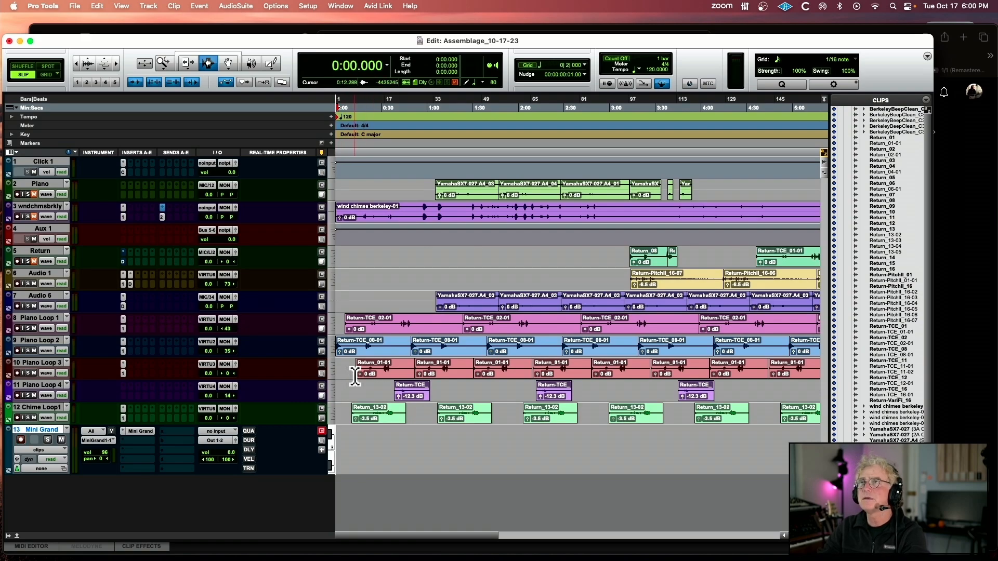
pyautogui.click(61, 439)
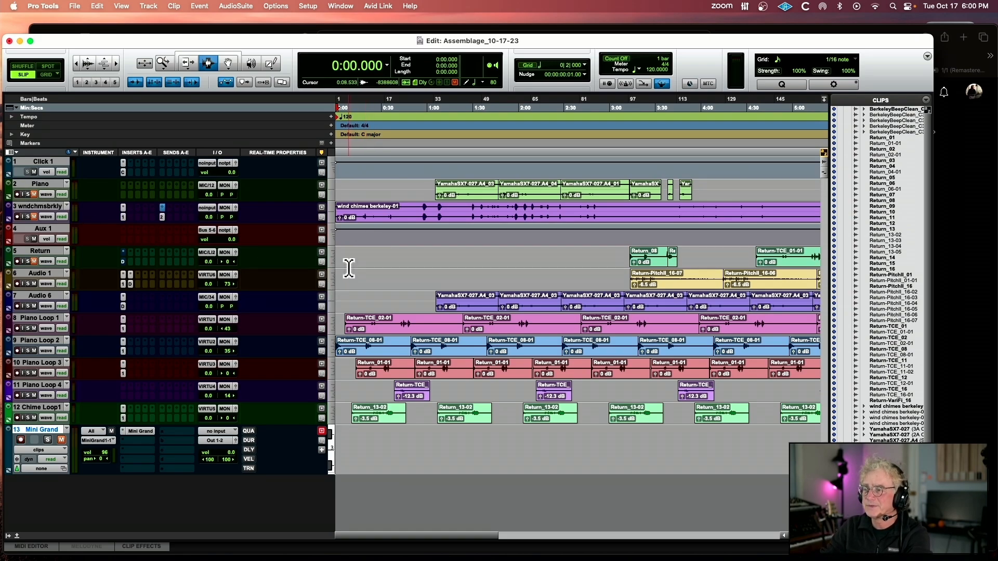
pyautogui.press('space')
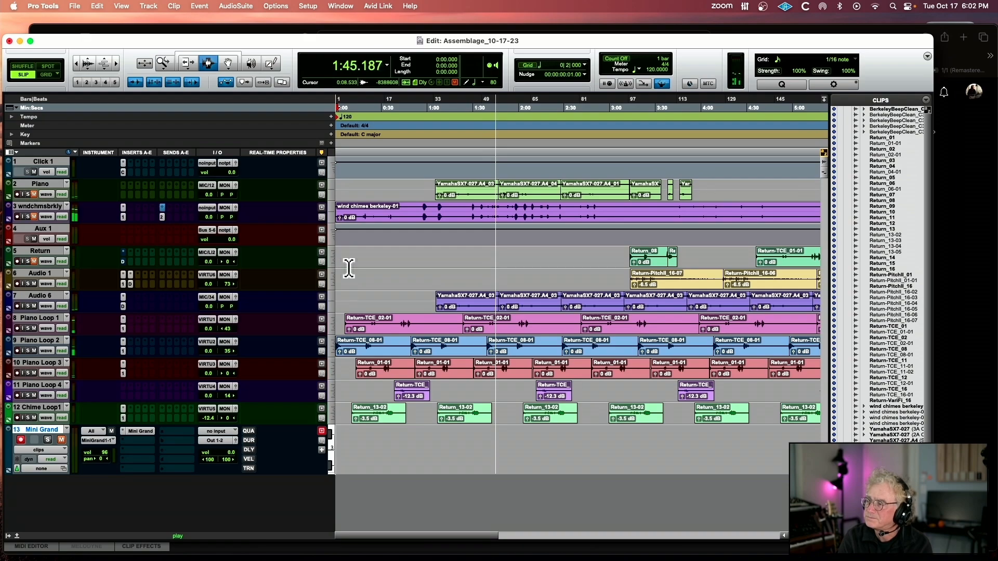
pyautogui.press('space')
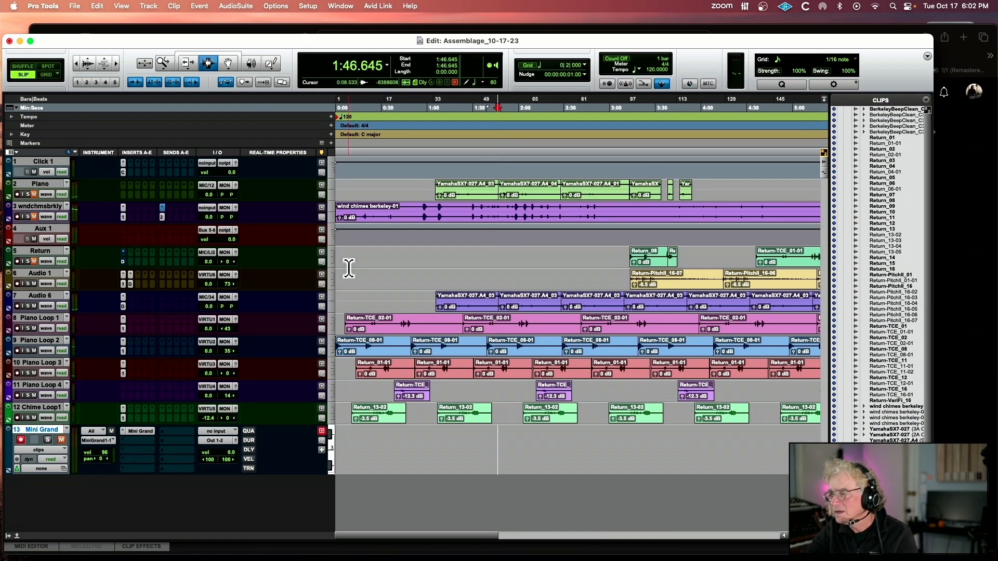
# - Enlarge all tracks, solo Audio 6, and audition its first clip with the D-Verb insert bypassed, clearing the solo when finished
pyautogui.hotkey('ctrl', 'alt', 'Up')
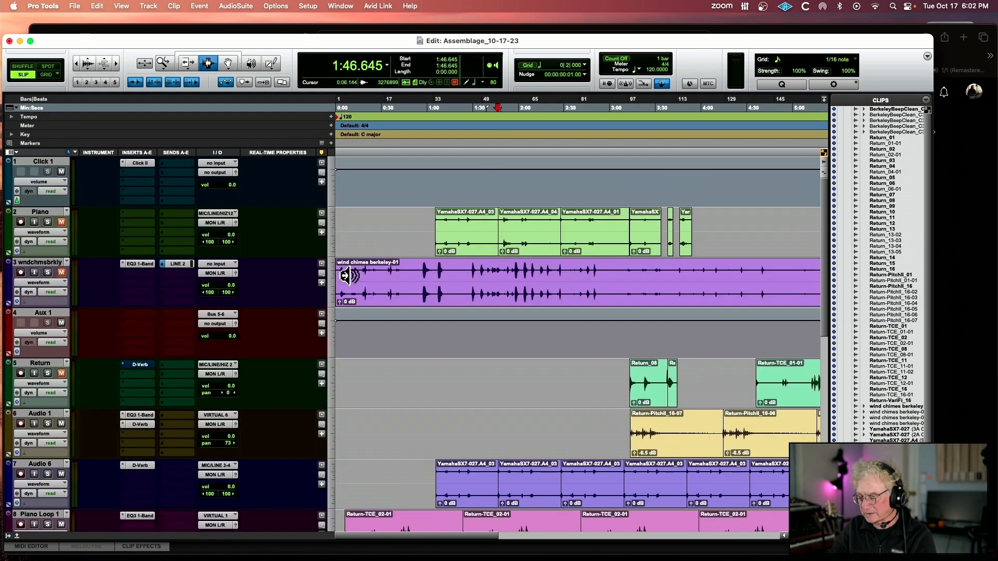
pyautogui.scroll(-15, 345, 279)
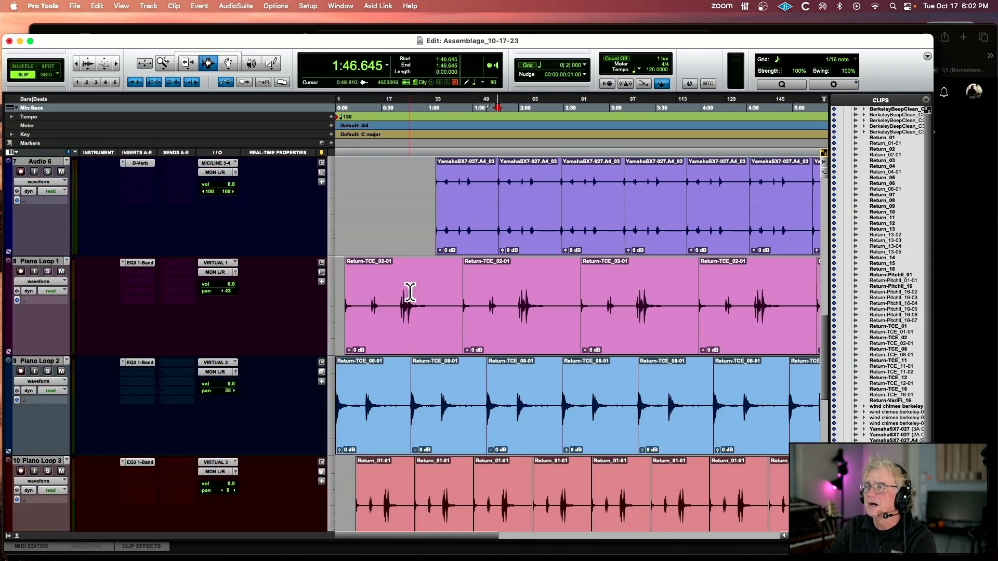
pyautogui.click(47, 171)
pyautogui.doubleClick(447, 202)
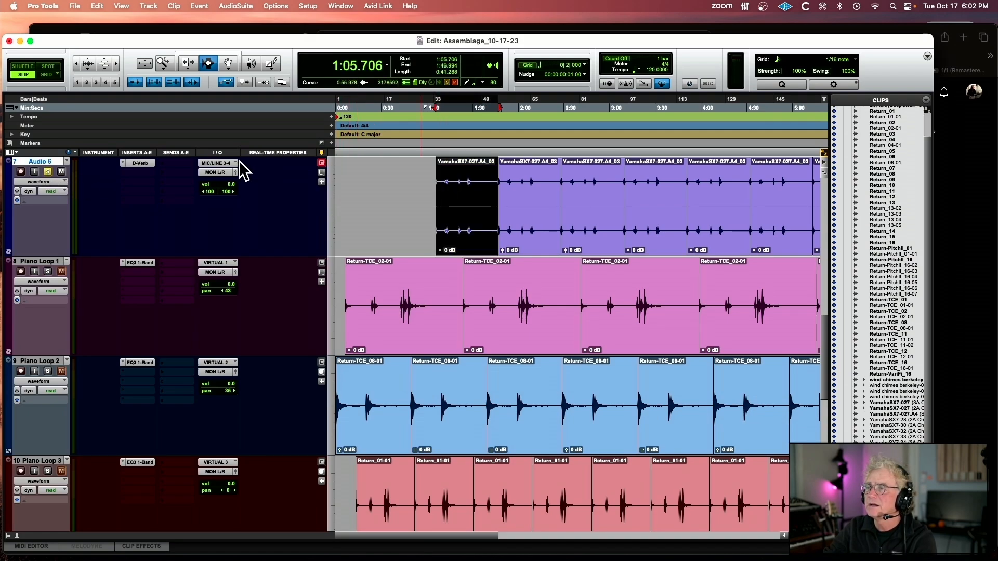
pyautogui.keyDown('super'); pyautogui.click(141, 163); pyautogui.keyUp('super')
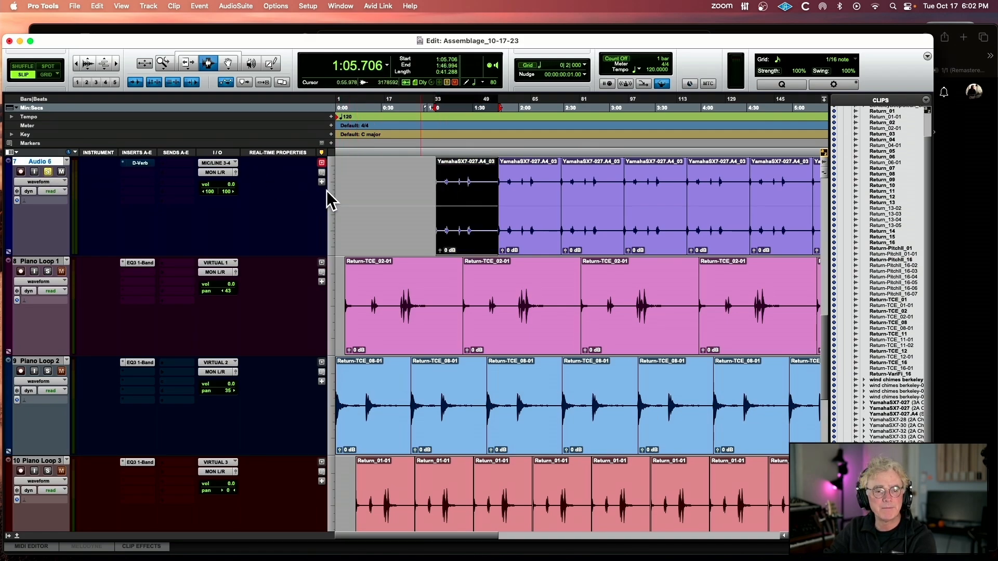
pyautogui.press('space')
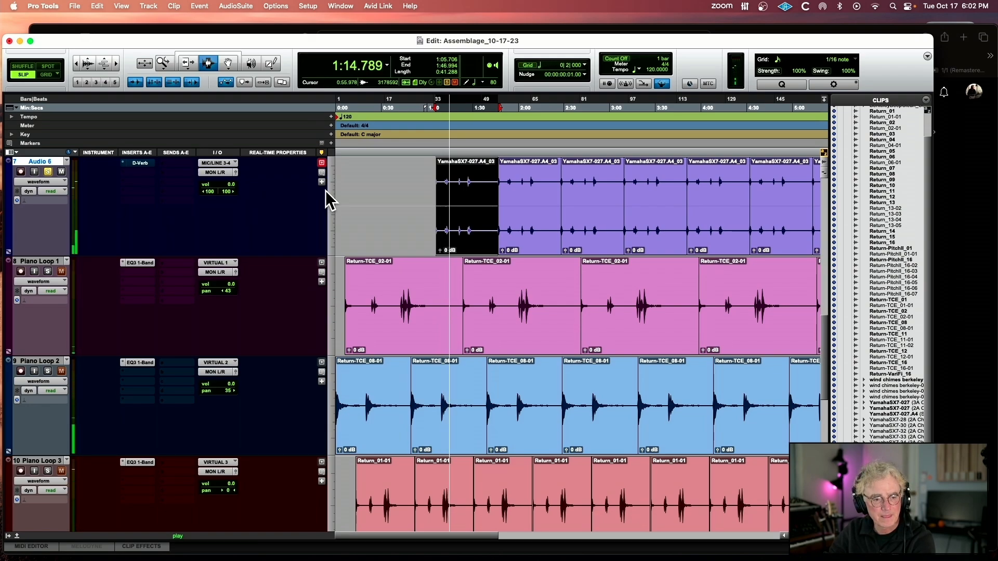
pyautogui.hscroll(3, 83, 174)
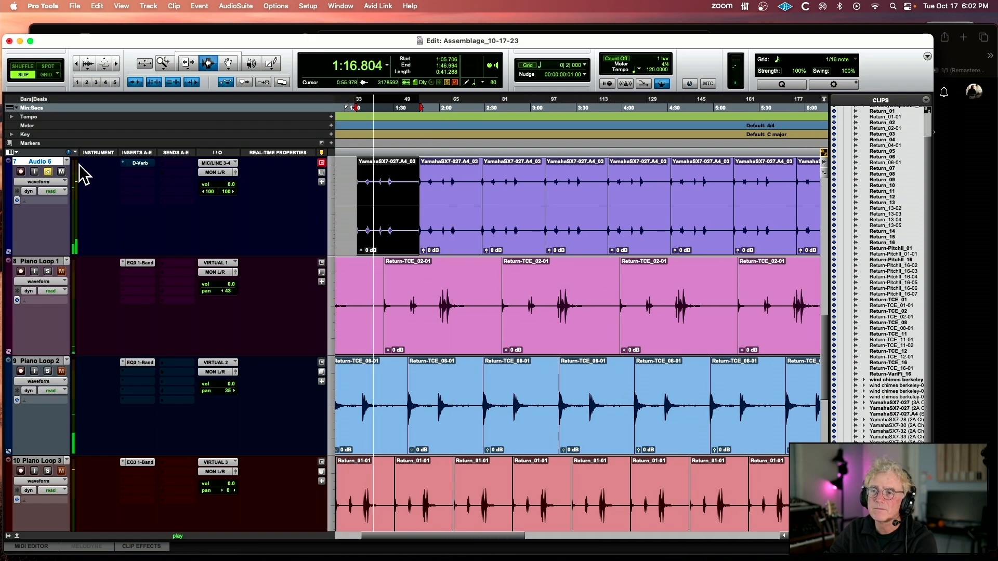
pyautogui.press('space')
pyautogui.click(48, 171)
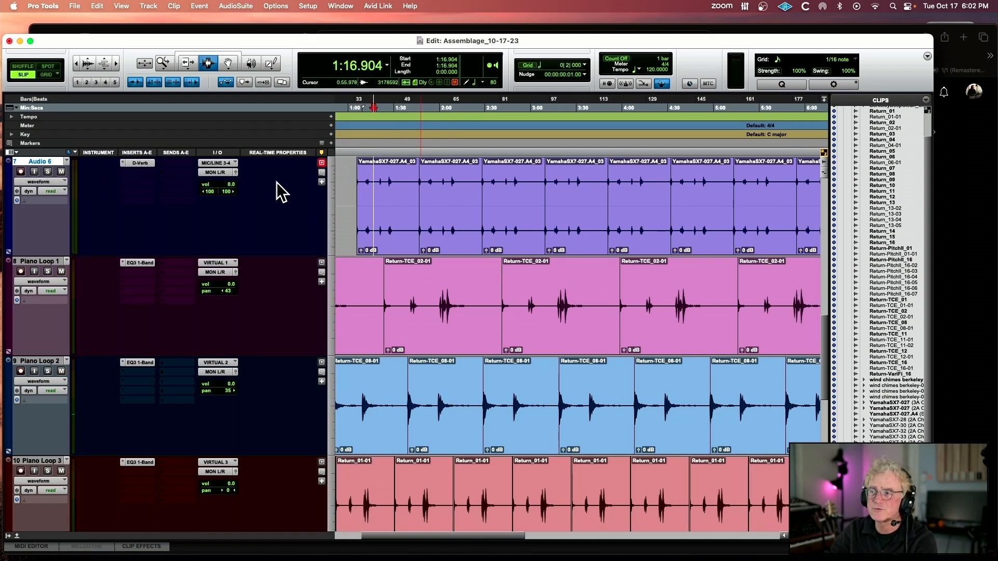
# - Solo Audio 6 again and audition its first clip with D-Verb active, clearing the solo when finished
pyautogui.press('space')
pyautogui.press('space')
pyautogui.click(47, 171)
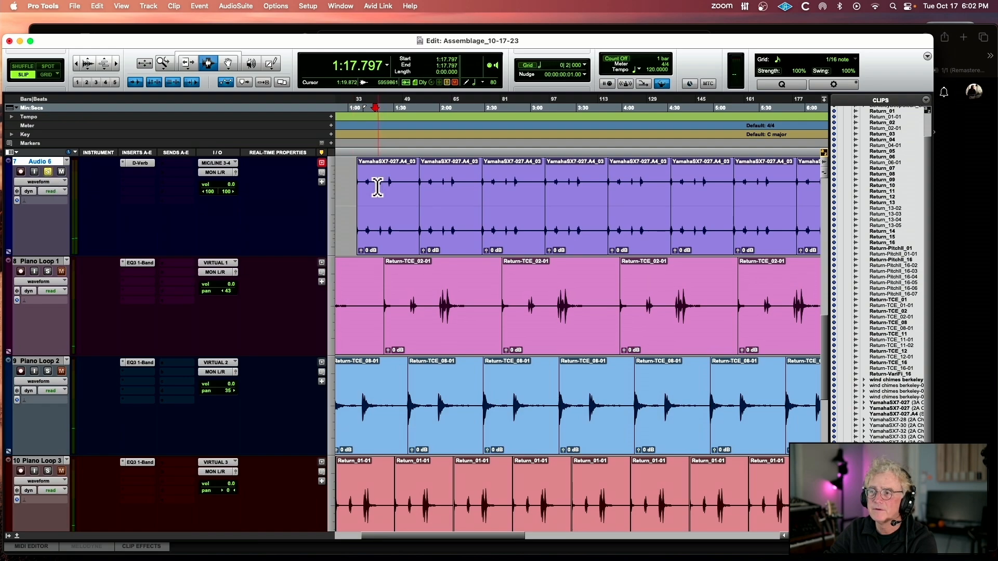
pyautogui.doubleClick(378, 188)
pyautogui.press('space')
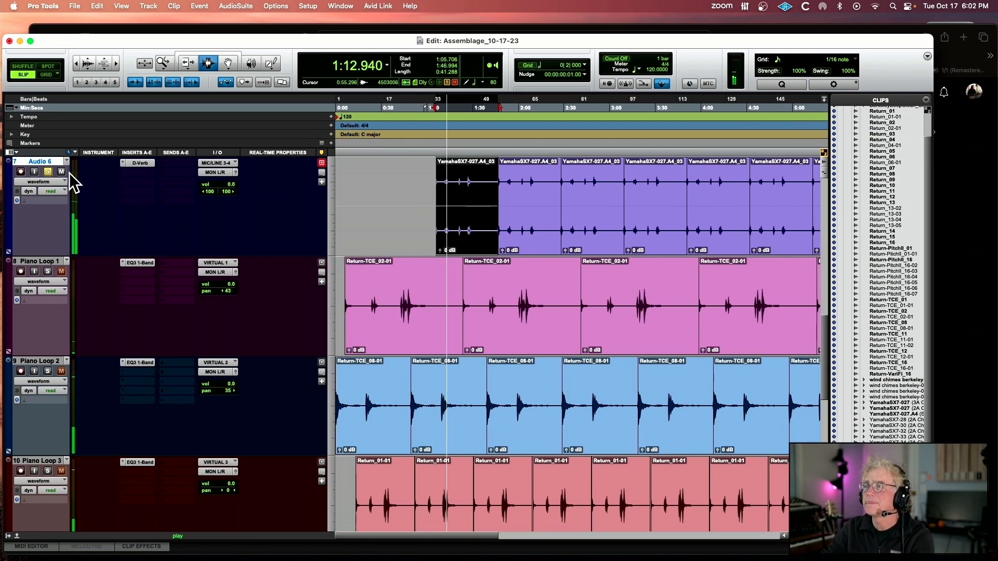
pyautogui.press('space')
pyautogui.click(47, 171)
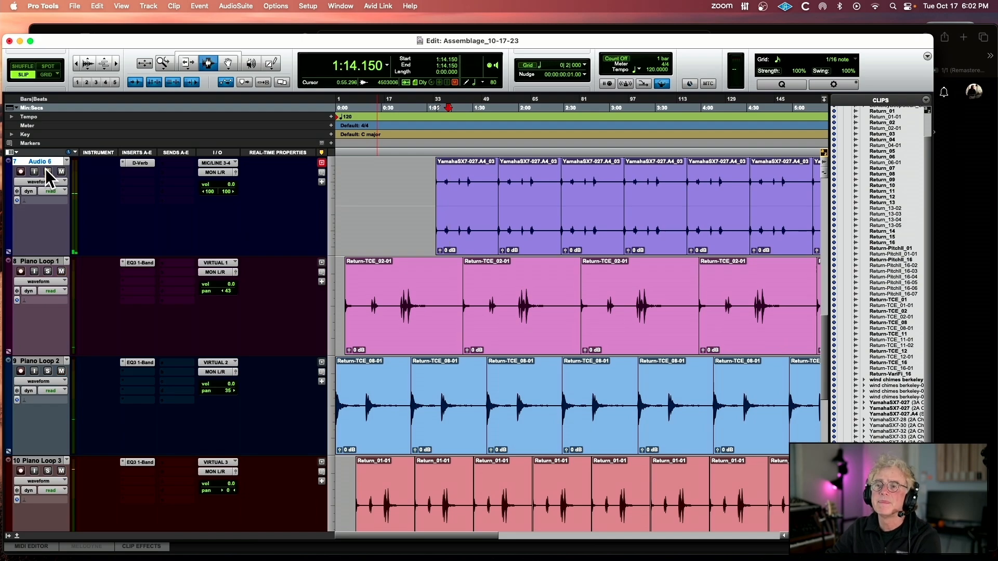
# - Solo Piano Loop 1 and play its first Return-TCE_02-01 clip to about 0:31, clearing the solo when finished
pyautogui.click(47, 271)
pyautogui.doubleClick(361, 302)
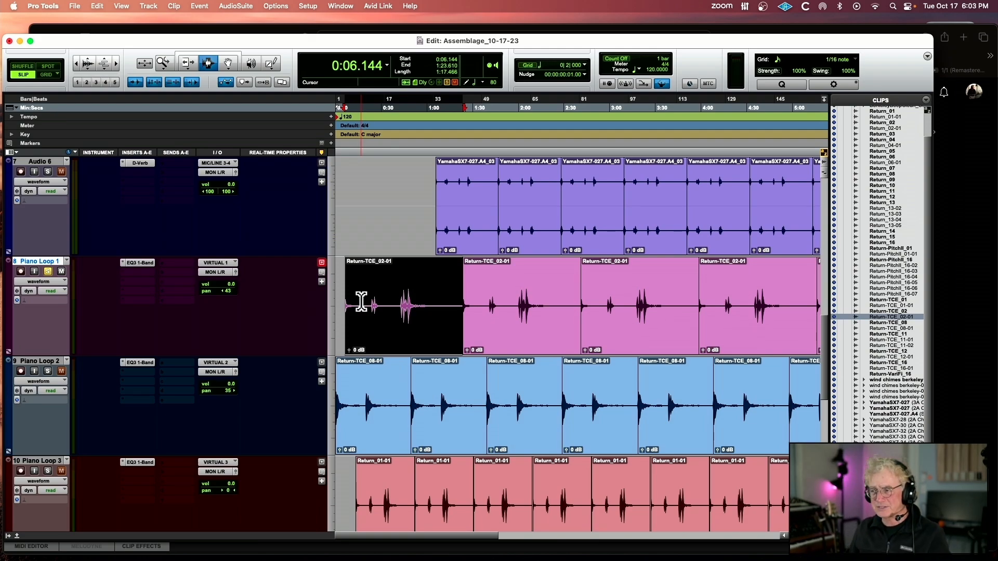
pyautogui.press('space')
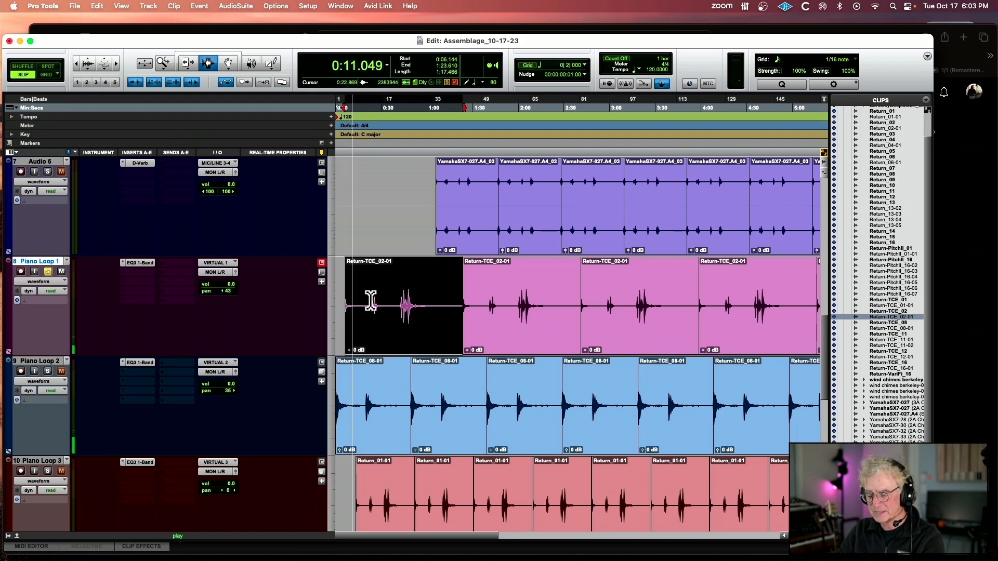
pyautogui.press('super+]')
pyautogui.press('super+]')
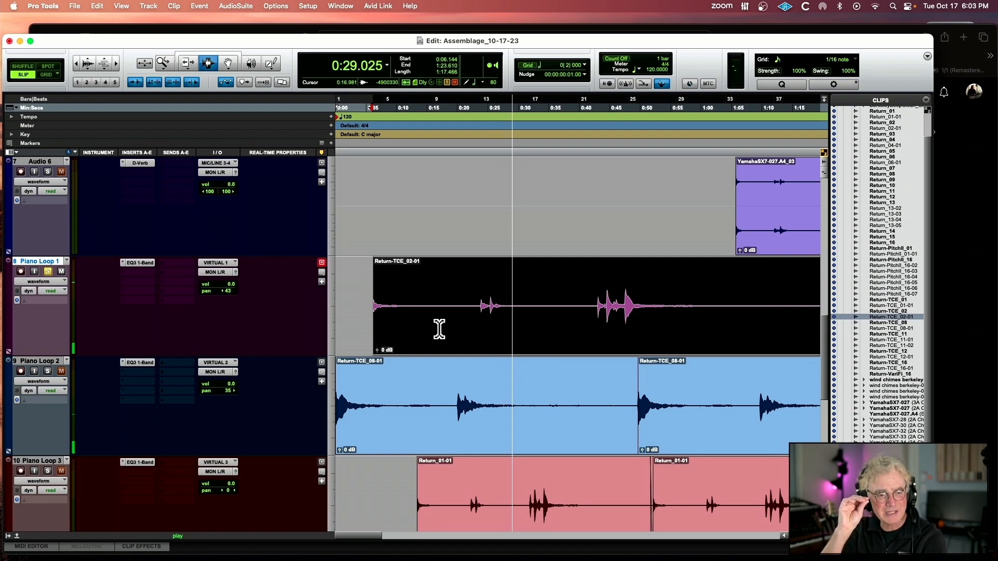
pyautogui.hscroll(2, 368, 316)
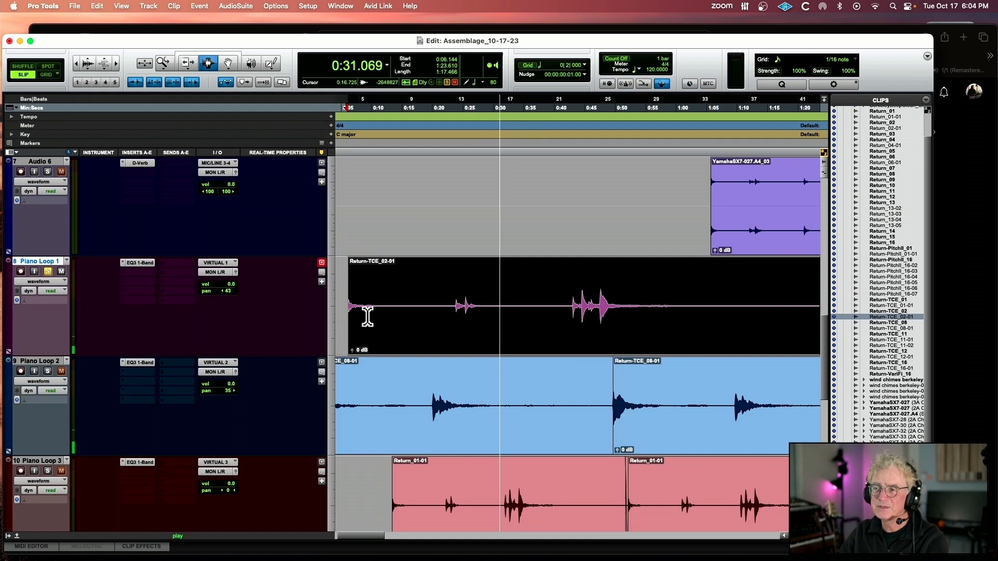
pyautogui.press('space')
pyautogui.click(47, 271)
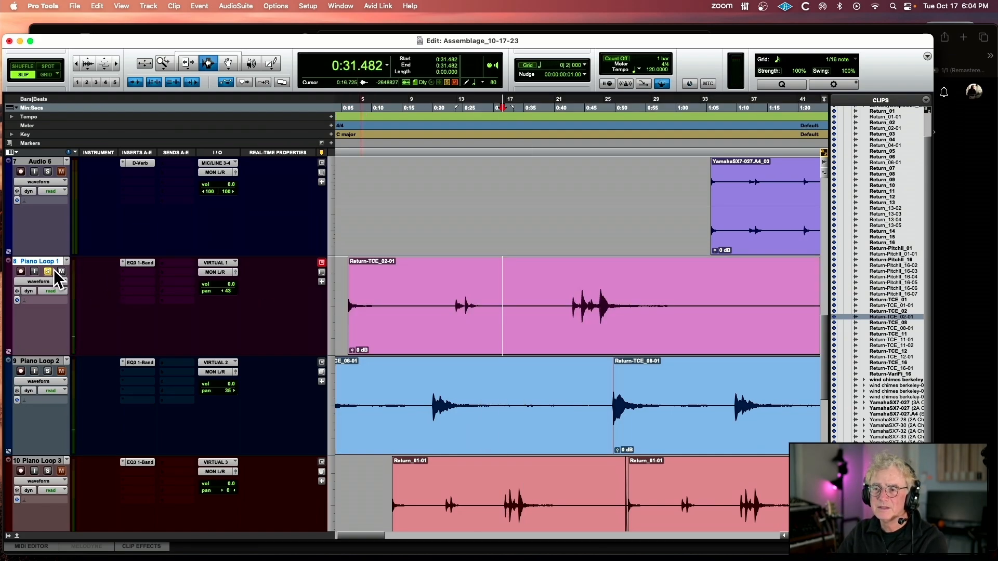
# - Solo Piano Loop 2 and play the opening of its first Return-TCE_08-01 clip
pyautogui.click(48, 371)
pyautogui.hscroll(-2, 467, 416)
pyautogui.doubleClick(414, 411)
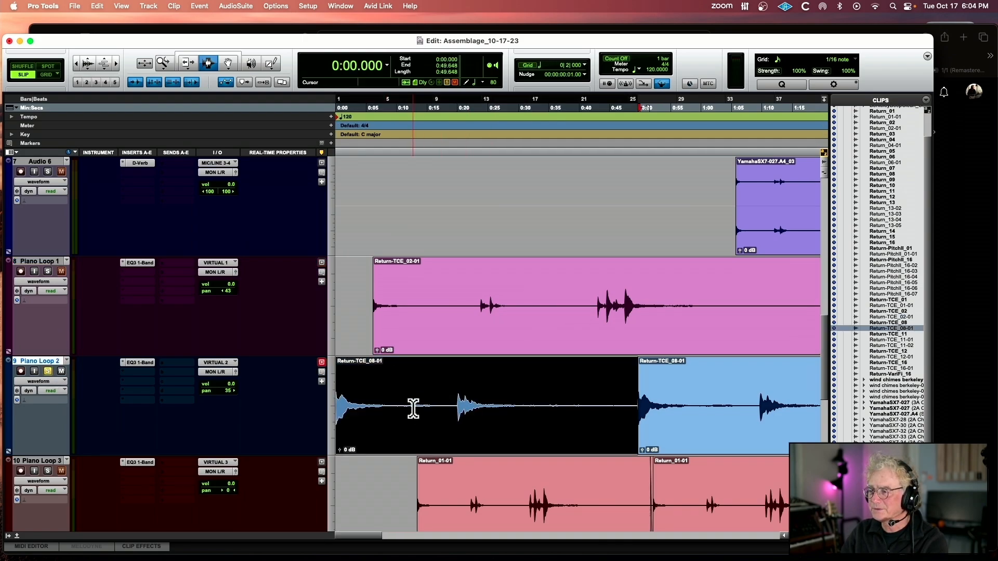
pyautogui.press('space')
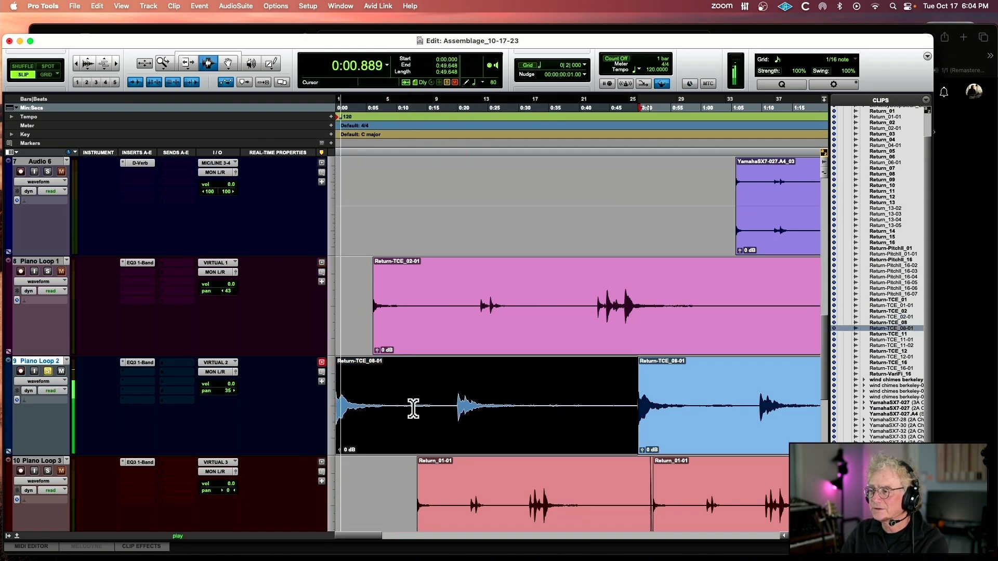
pyautogui.press('super+bracketleft')
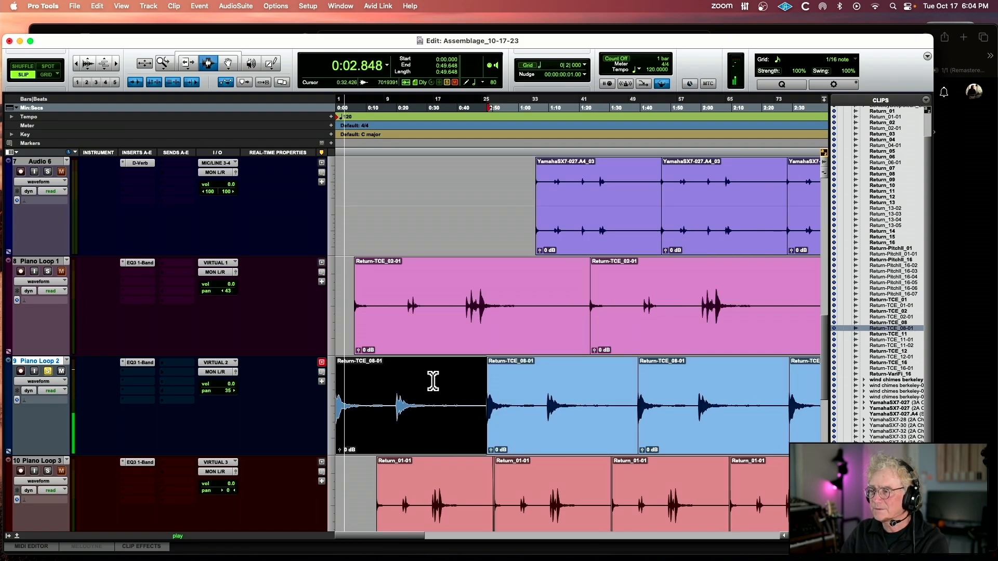
pyautogui.press('space')
# - Solo the Piano track and audition the YamahaSX7-027.A4_04 clip from about 1:50
pyautogui.scroll(10, 535, 260)
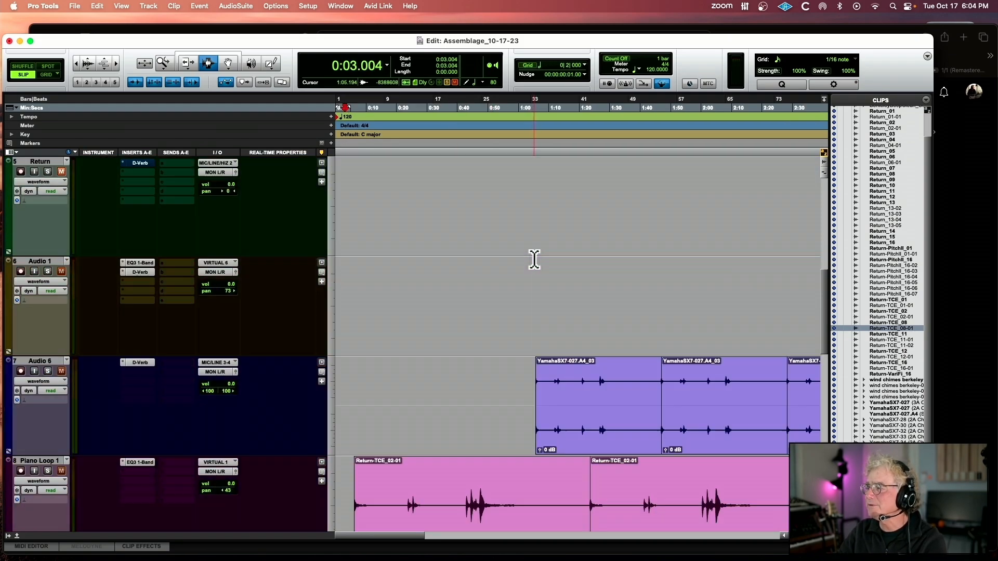
pyautogui.hscroll(5, 534, 260)
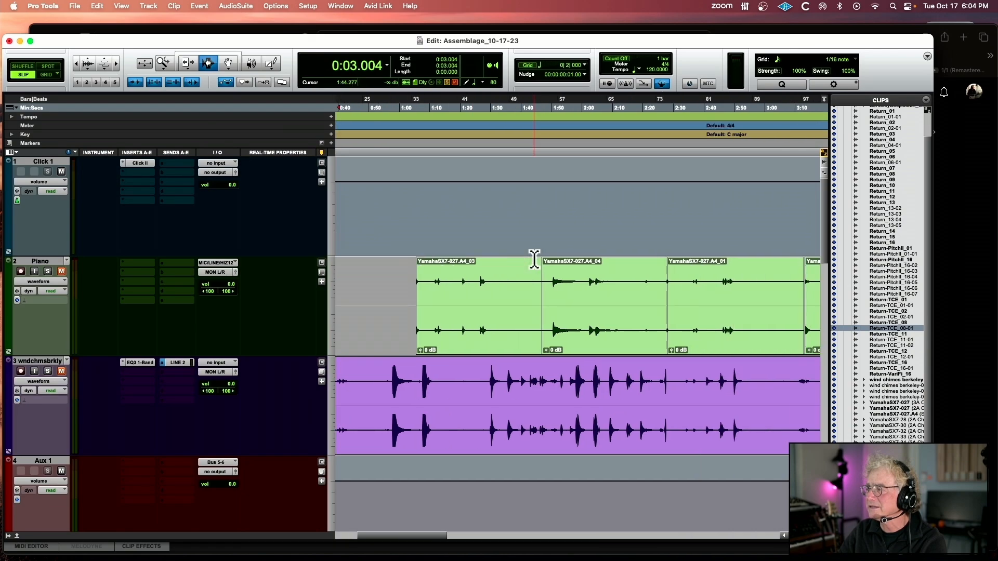
pyautogui.hscroll(5, 515, 301)
pyautogui.hscroll(1, 514, 303)
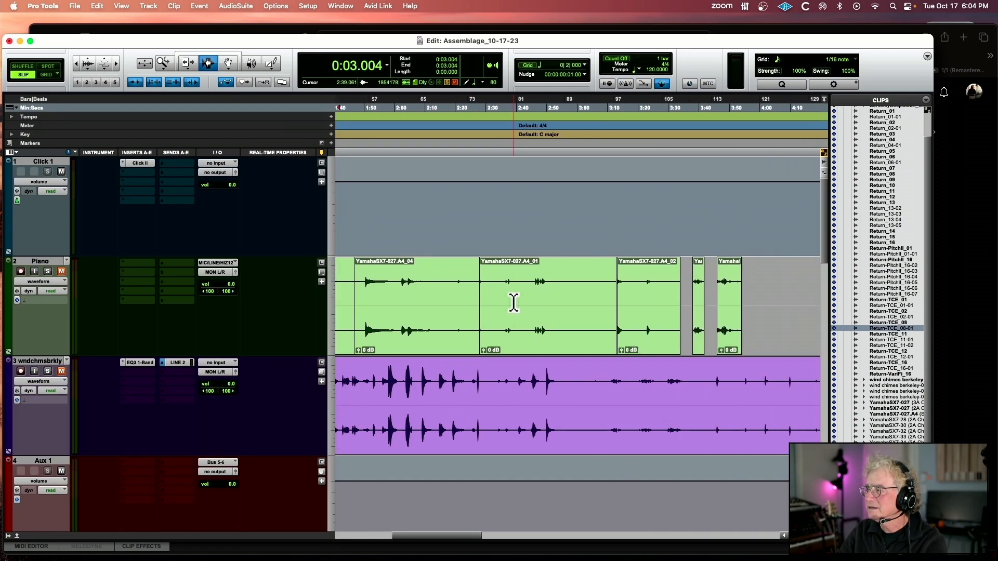
pyautogui.click(365, 295)
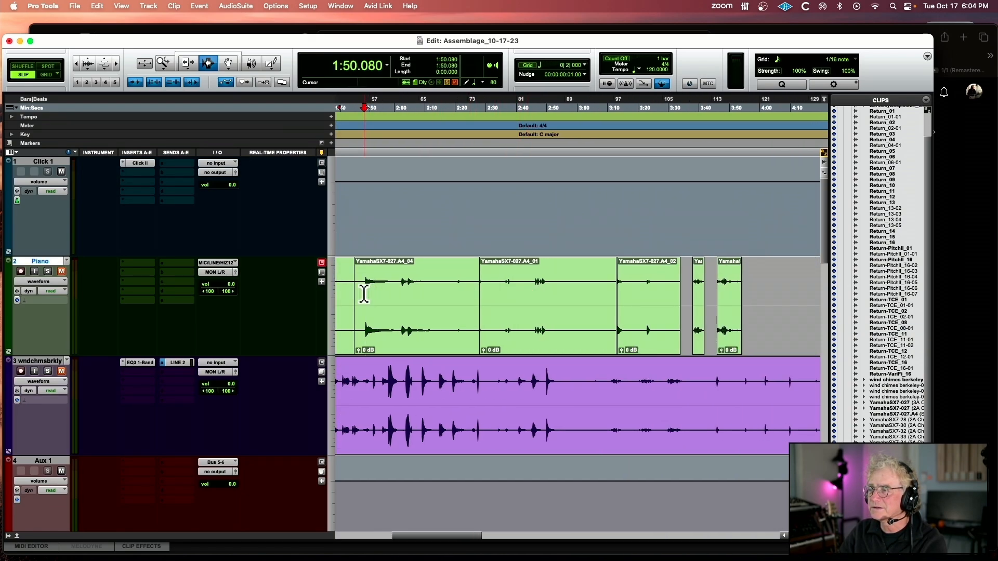
pyautogui.click(47, 271)
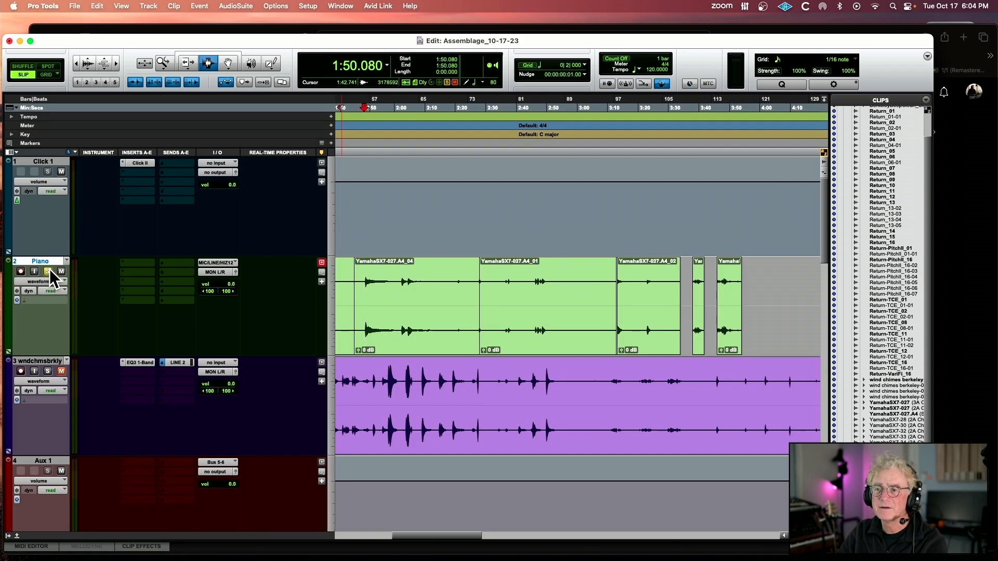
pyautogui.press('space')
pyautogui.press('space')
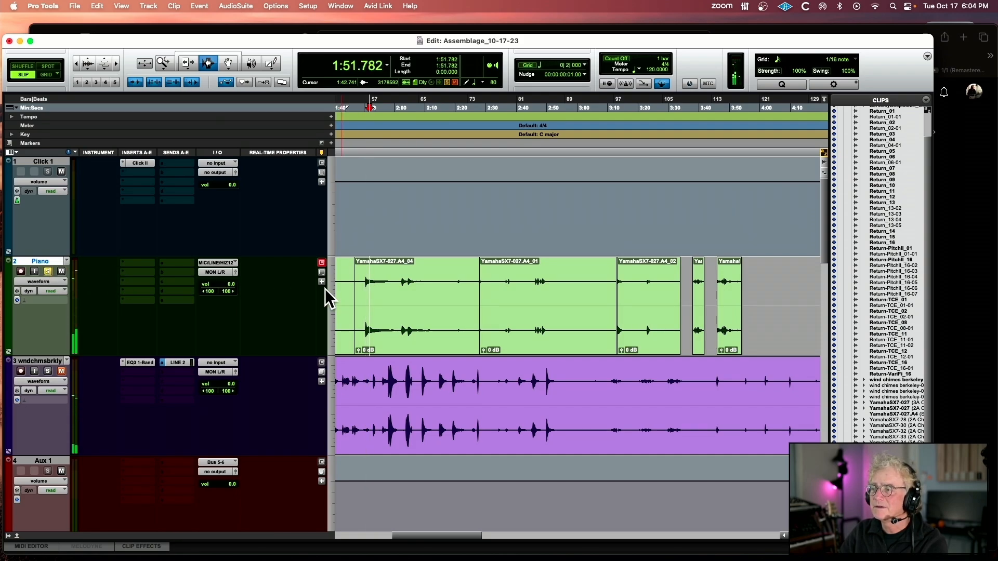
# - Audition the Piano track's phrases starting at about 2:02 and 2:46
pyautogui.hscroll(-4, 364, 292)
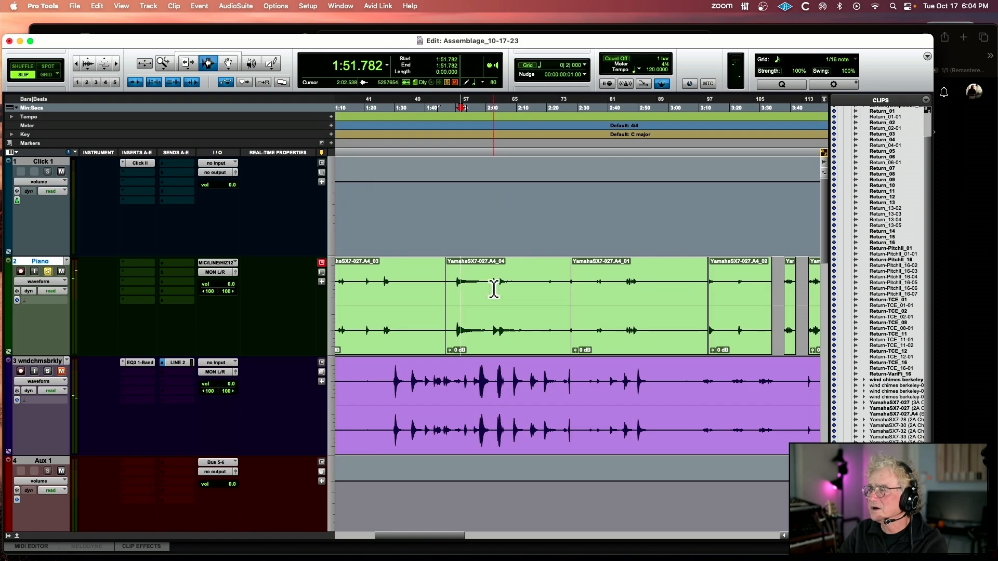
pyautogui.click(493, 287)
pyautogui.press('space')
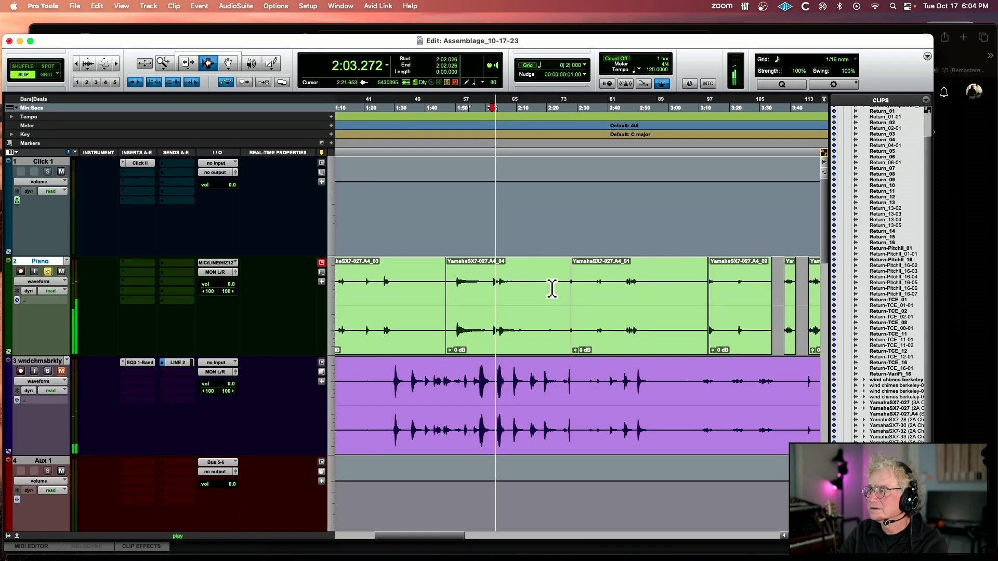
pyautogui.press('space')
pyautogui.click(626, 286)
pyautogui.press('space')
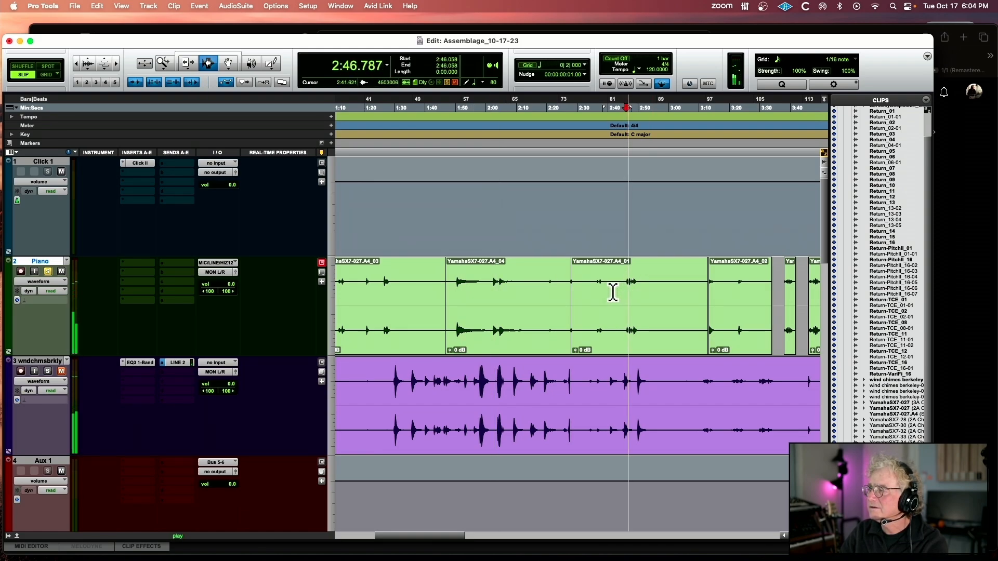
# - Select the Piano track's YamahaSX7-027.A4_02 clip and play it to about 3:22
pyautogui.hscroll(2, 619, 293)
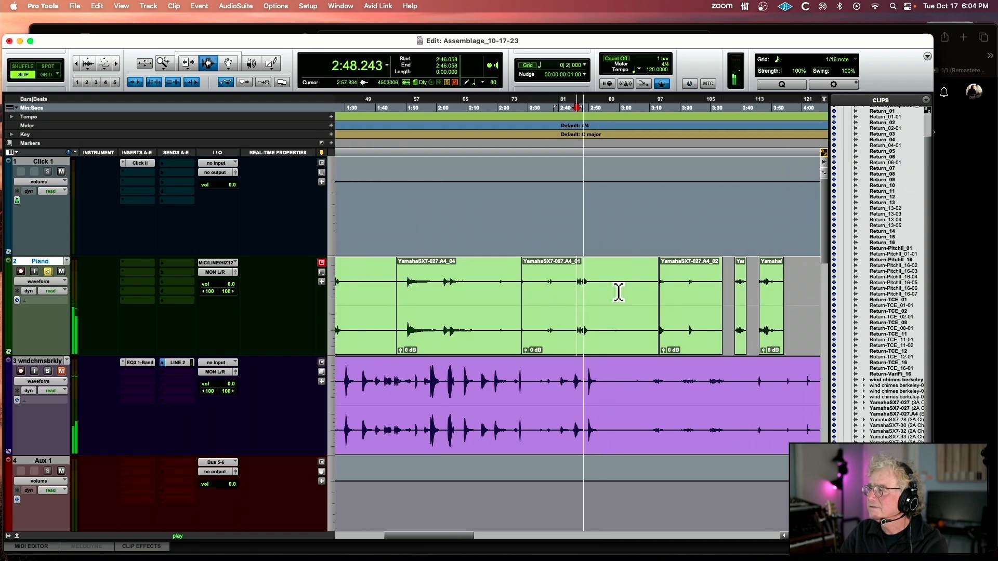
pyautogui.doubleClick(708, 286)
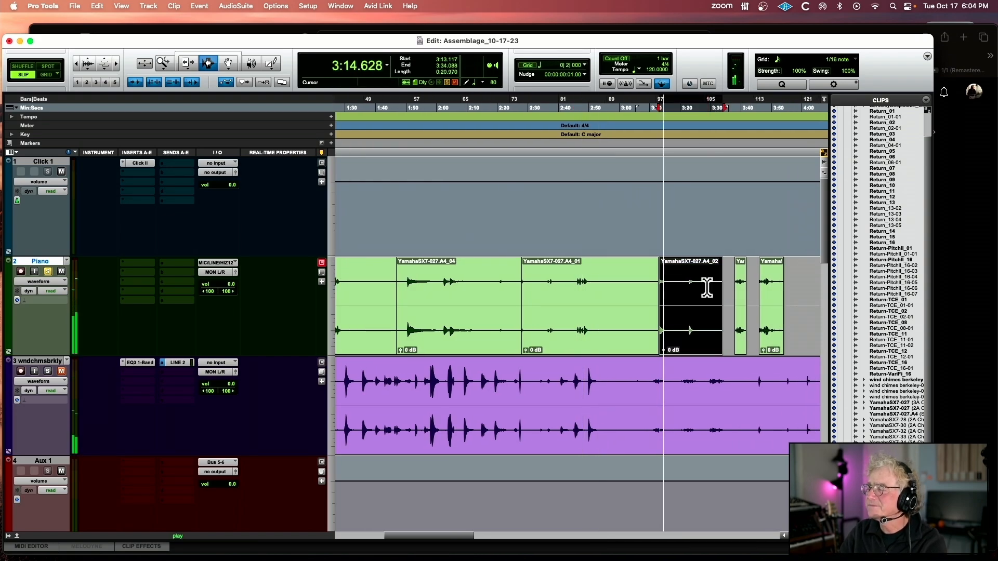
pyautogui.press('r')
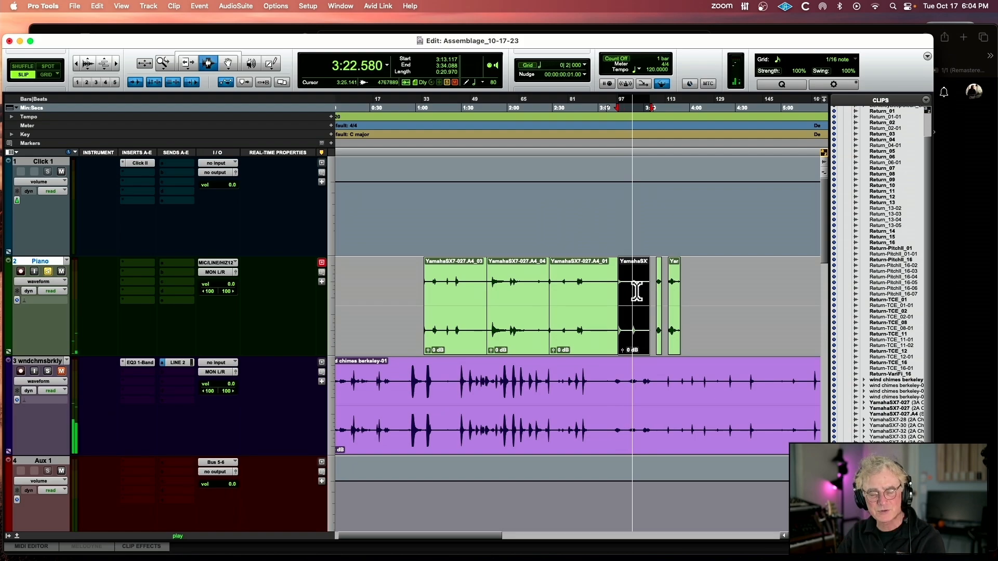
pyautogui.press('space')
pyautogui.scroll(-4, 617, 292)
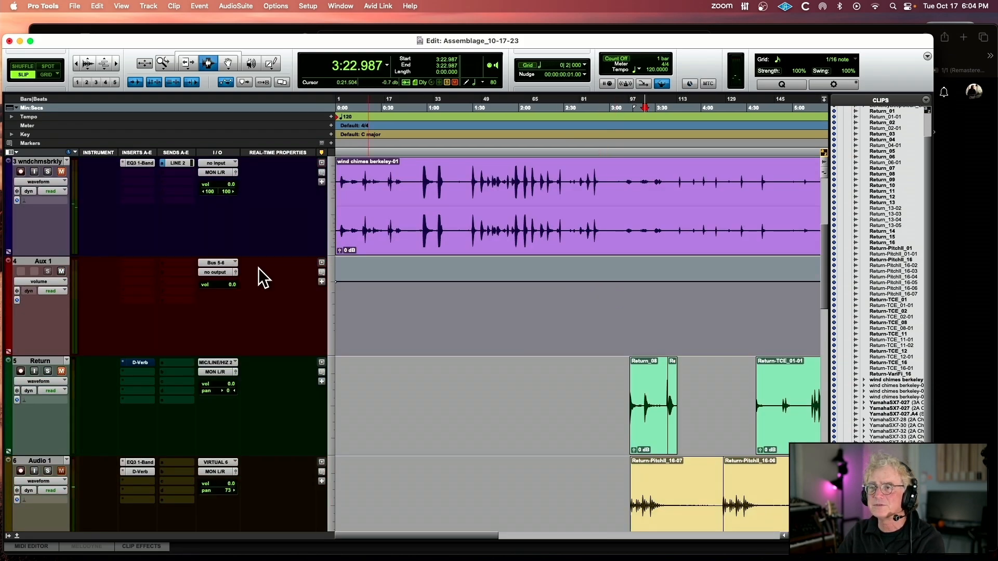
# - Solo Chime Loop1 in place of the Piano track and play the opening of its first Return_13-02 clip
pyautogui.scroll(2, 224, 268)
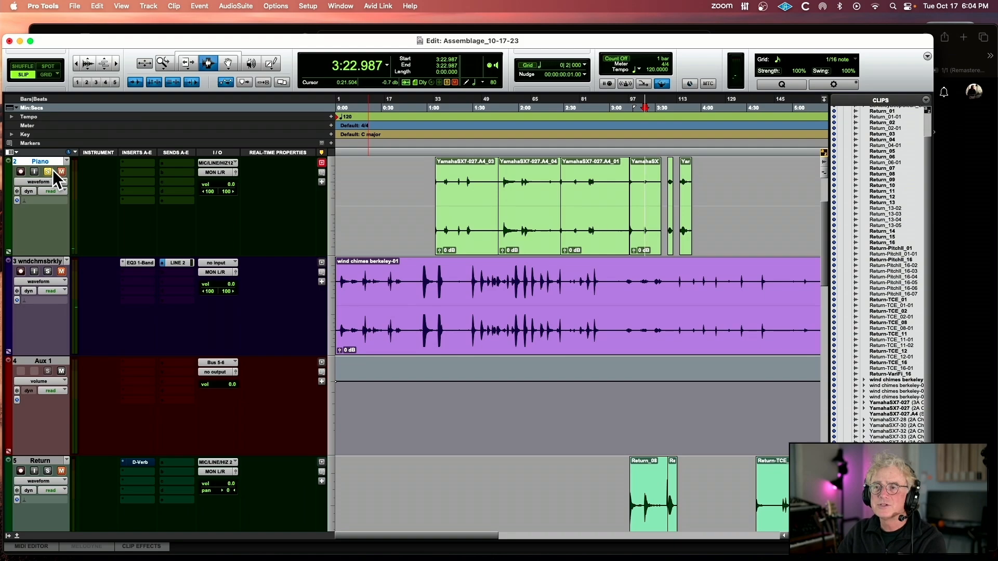
pyautogui.scroll(-10, 390, 328)
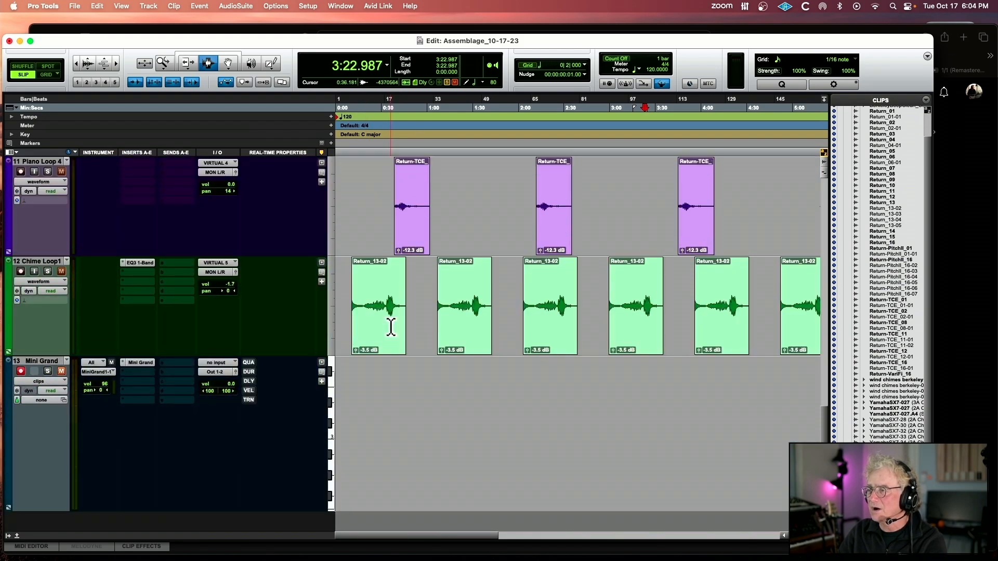
pyautogui.click(368, 306)
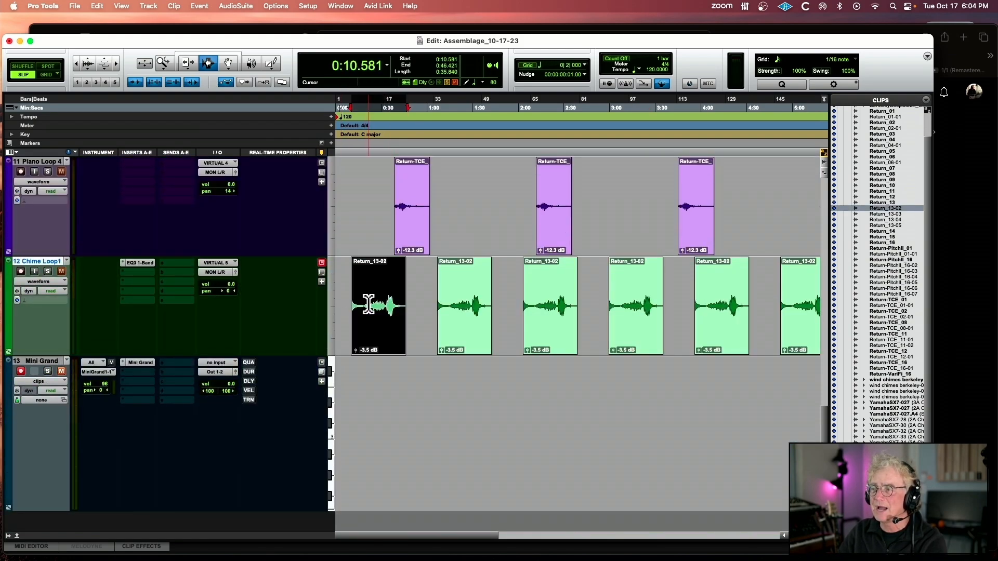
pyautogui.press('space')
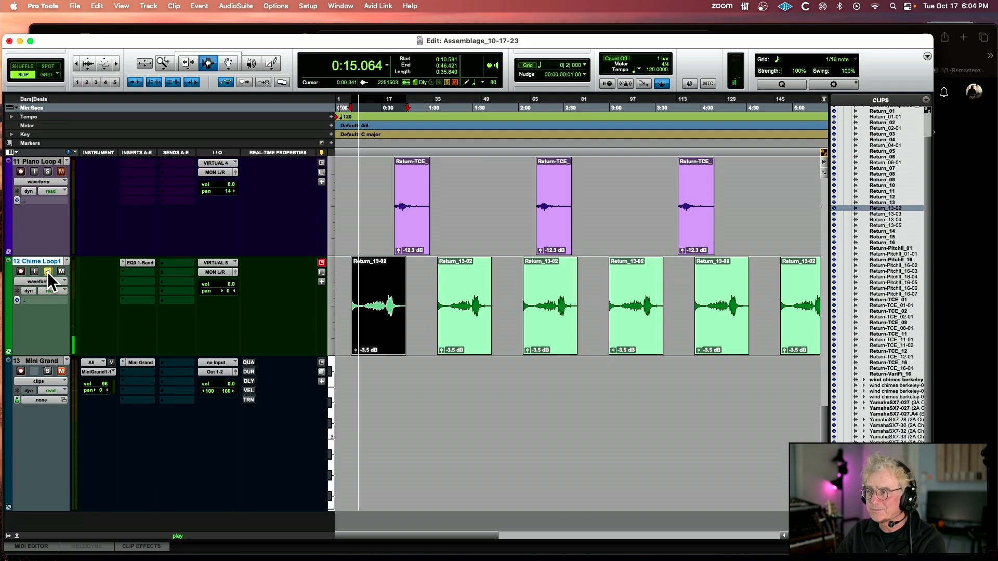
pyautogui.press('space')
# - Hide the Real-Time Properties and Instrument columns in the Edit window
pyautogui.press('super+bracketleft')
pyautogui.press('super+bracketleft')
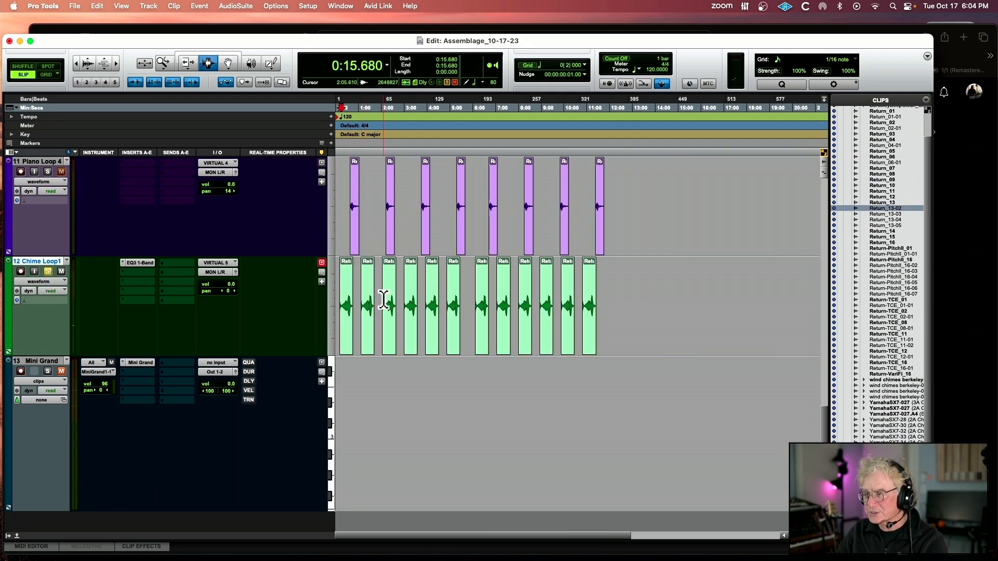
pyautogui.scroll(5, 385, 299)
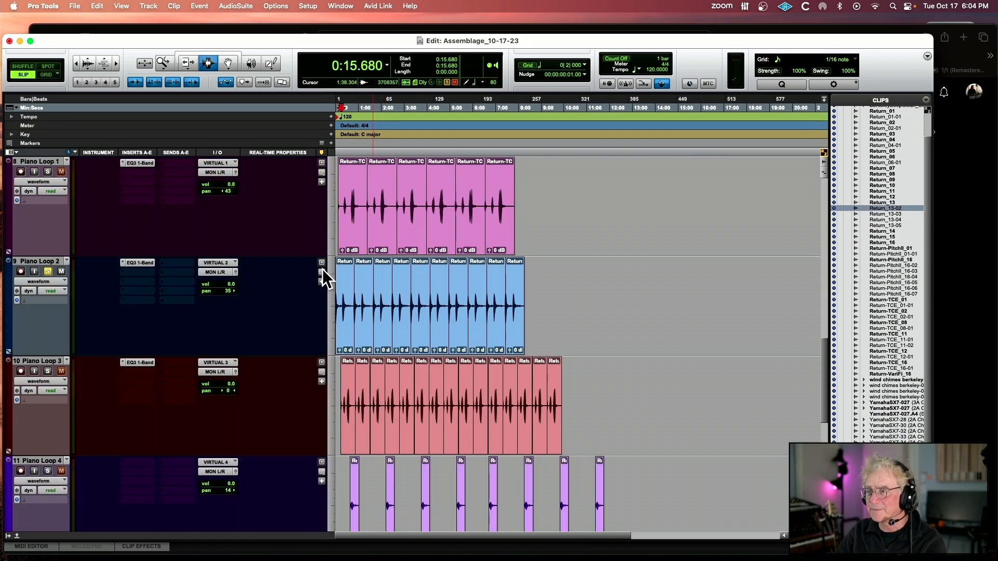
pyautogui.click(15, 152)
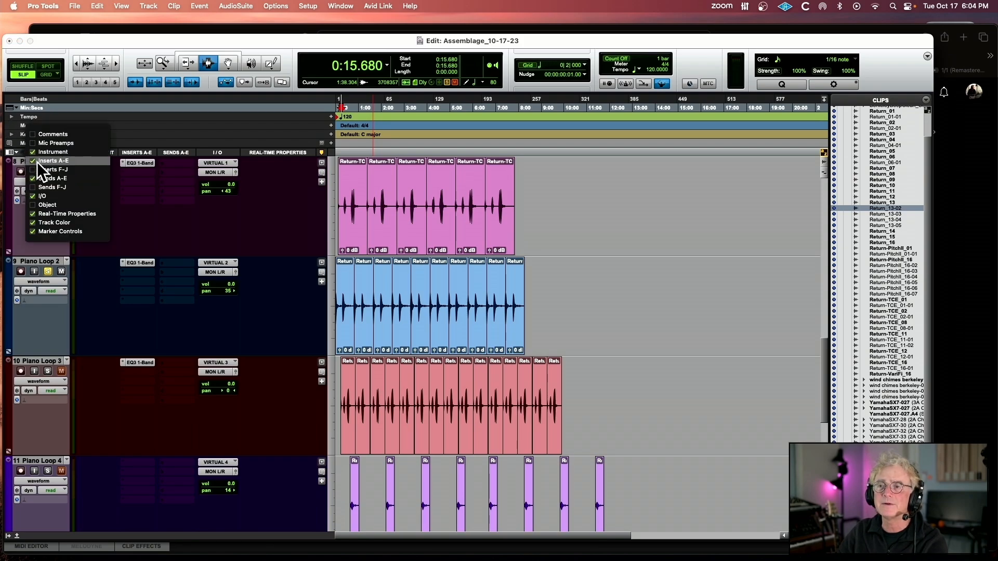
pyautogui.click(33, 215)
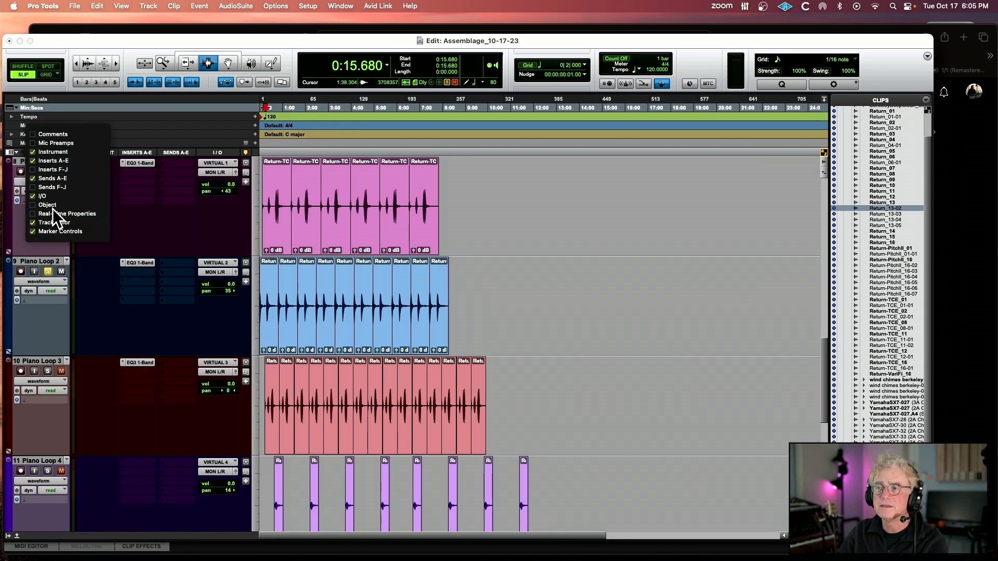
pyautogui.click(33, 152)
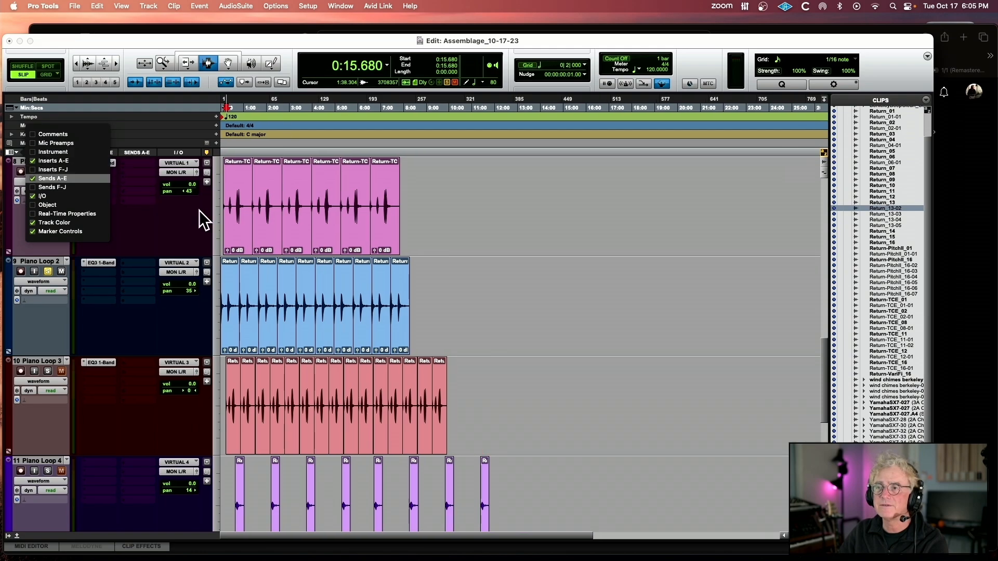
pyautogui.click(279, 216)
# - Compare the loop lengths by selecting the first clip on Piano Loop 1 and the first clip on Piano Loop 2
pyautogui.press('super+bracketright')
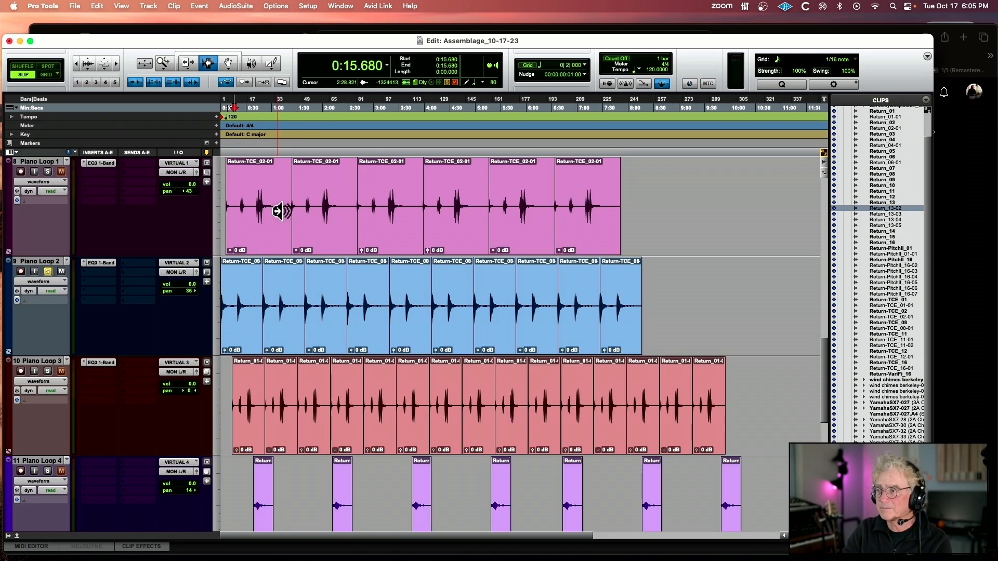
pyautogui.doubleClick(245, 223)
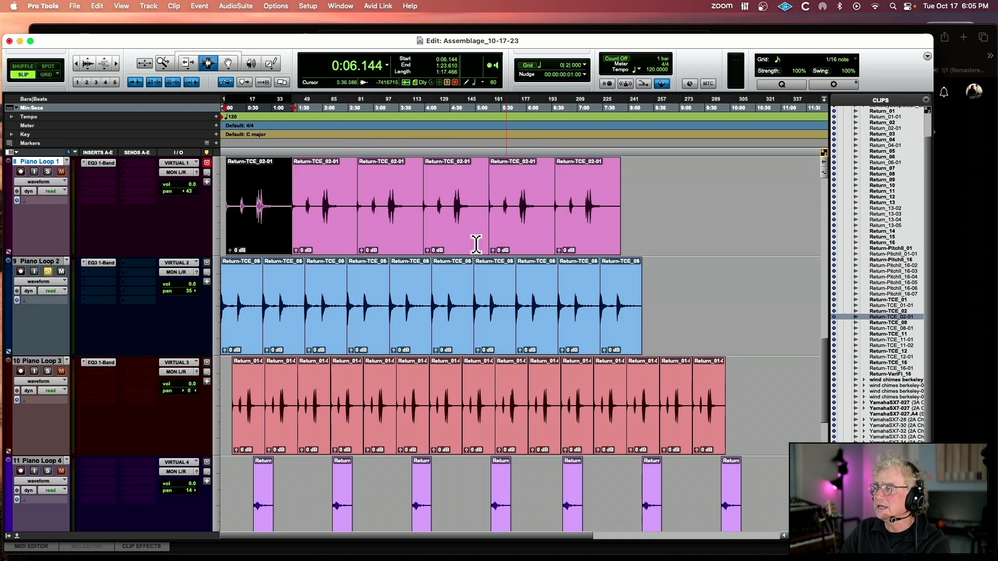
pyautogui.doubleClick(248, 407)
pyautogui.doubleClick(263, 223)
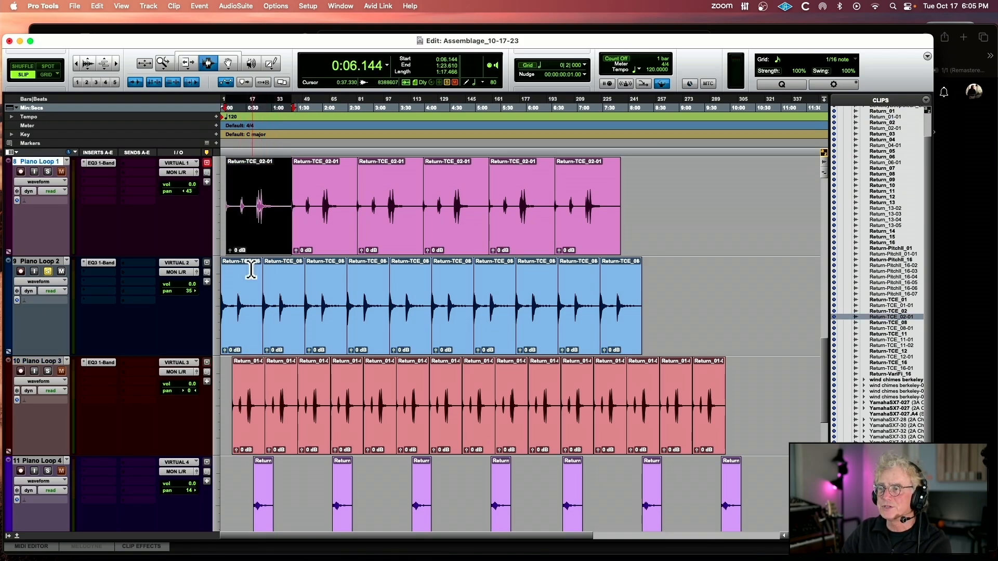
pyautogui.doubleClick(238, 284)
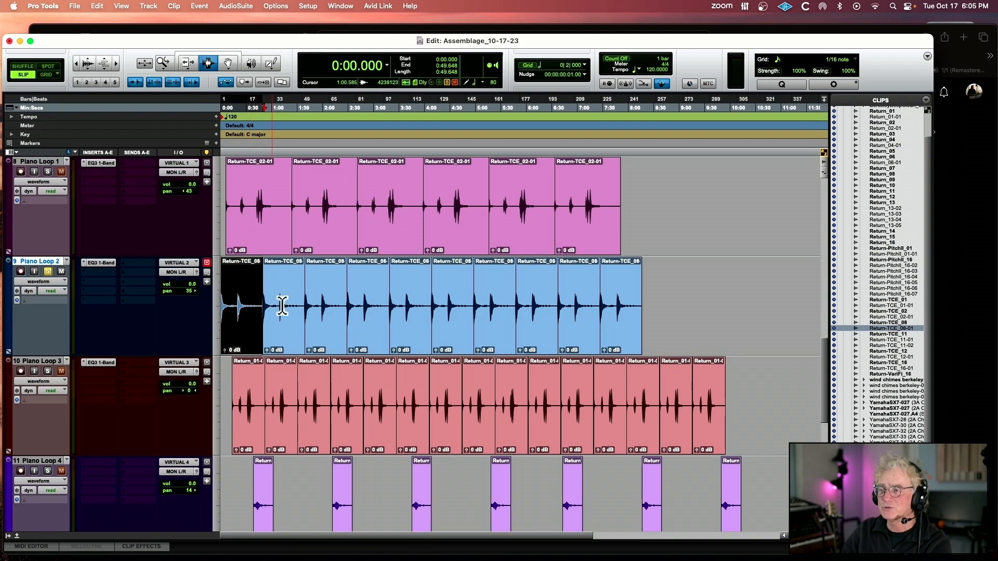
# - Select the Piano Loop 4 cycle from the start of its first clip to the start of its second clip
pyautogui.scroll(-3, 295, 326)
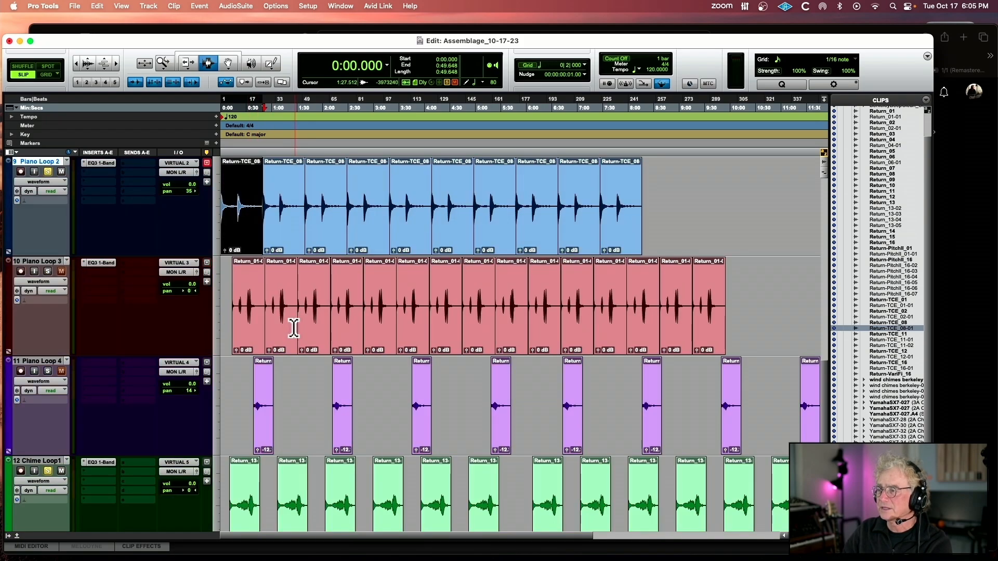
pyautogui.doubleClick(261, 403)
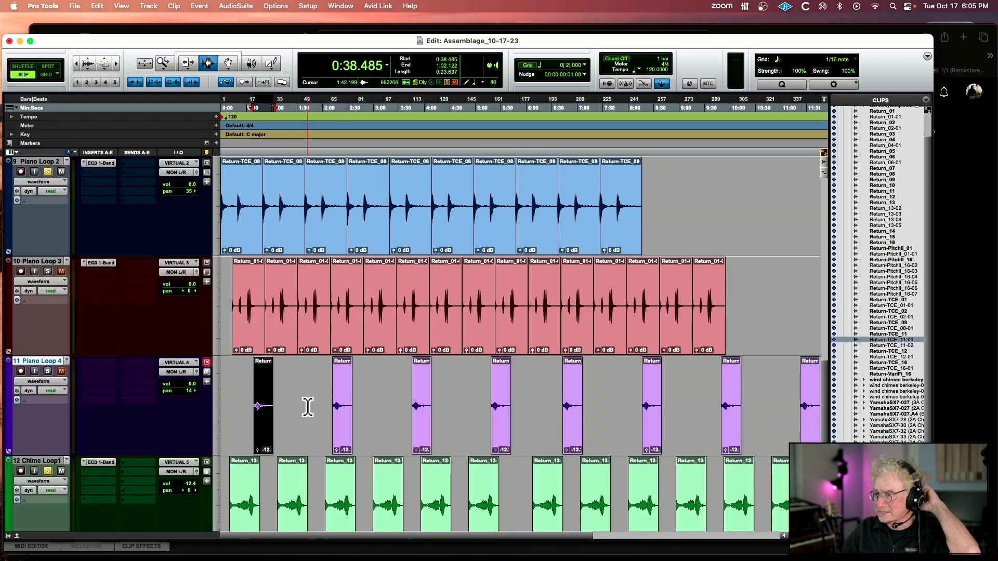
pyautogui.click(259, 405)
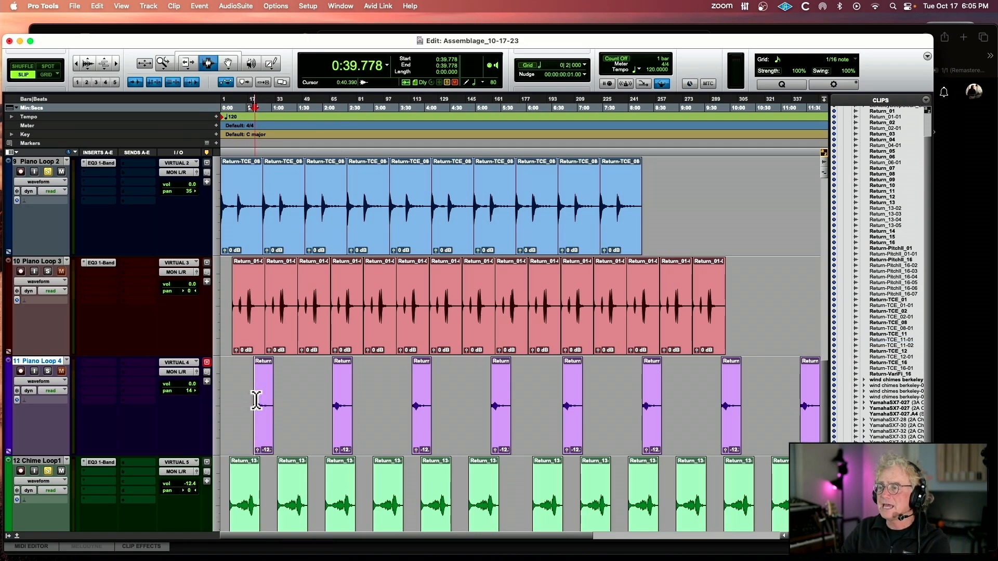
pyautogui.doubleClick(256, 399)
pyautogui.keyDown('shift'); pyautogui.click(332, 399); pyautogui.keyUp('shift')
pyautogui.keyDown('shift'); pyautogui.click(333, 401); pyautogui.keyUp('shift')
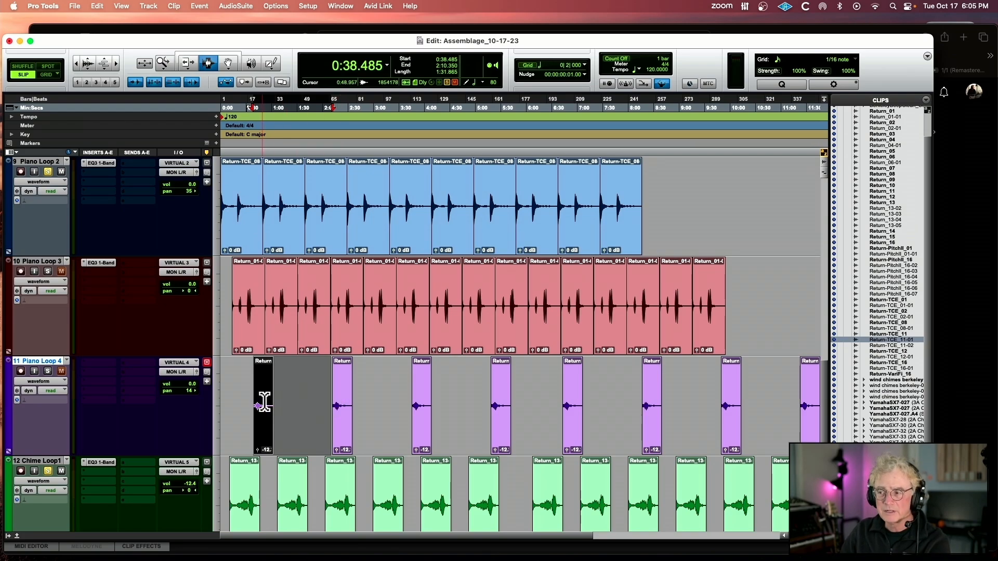
# - Play the arrangement from about 3:10 at the start of the Audio 1 clips, soloing and unsoloing Audio 1 during playback
pyautogui.scroll(-5, 769, 391)
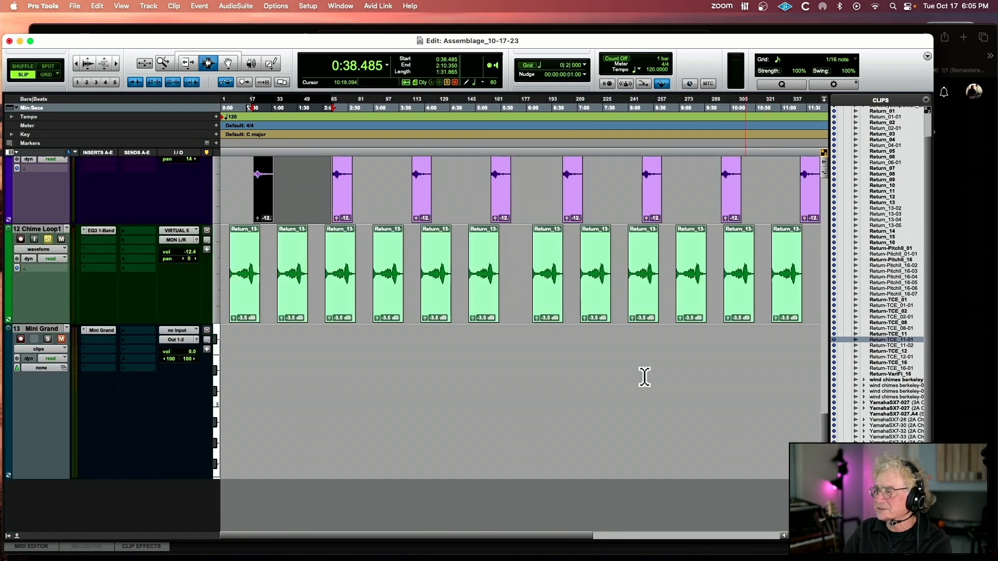
pyautogui.scroll(10, 450, 284)
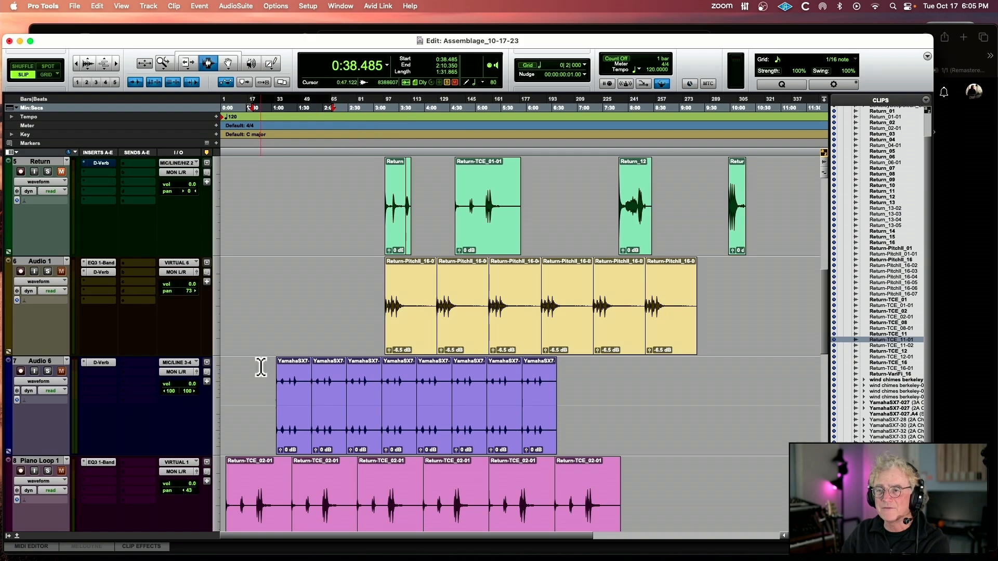
pyautogui.click(383, 299)
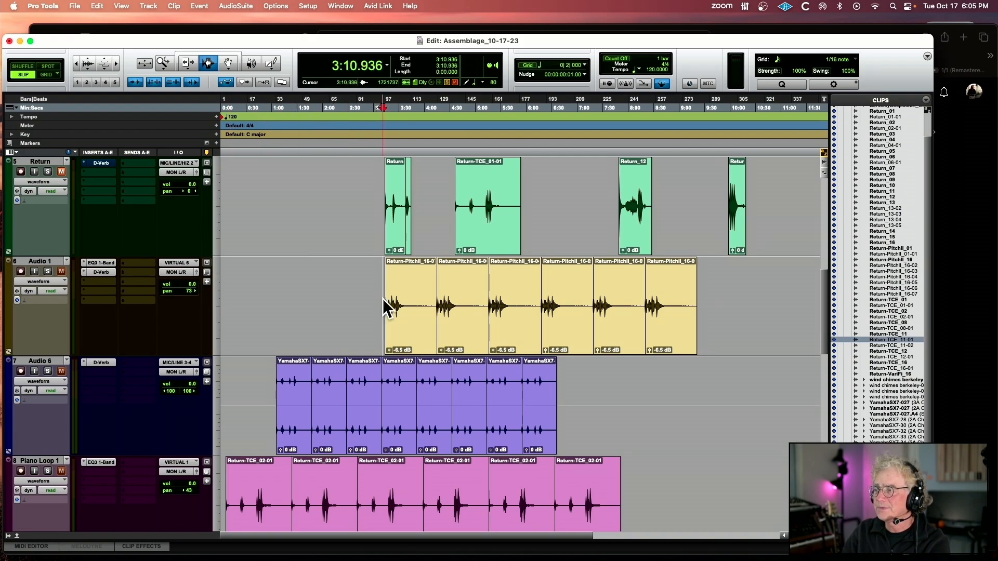
pyautogui.press('space')
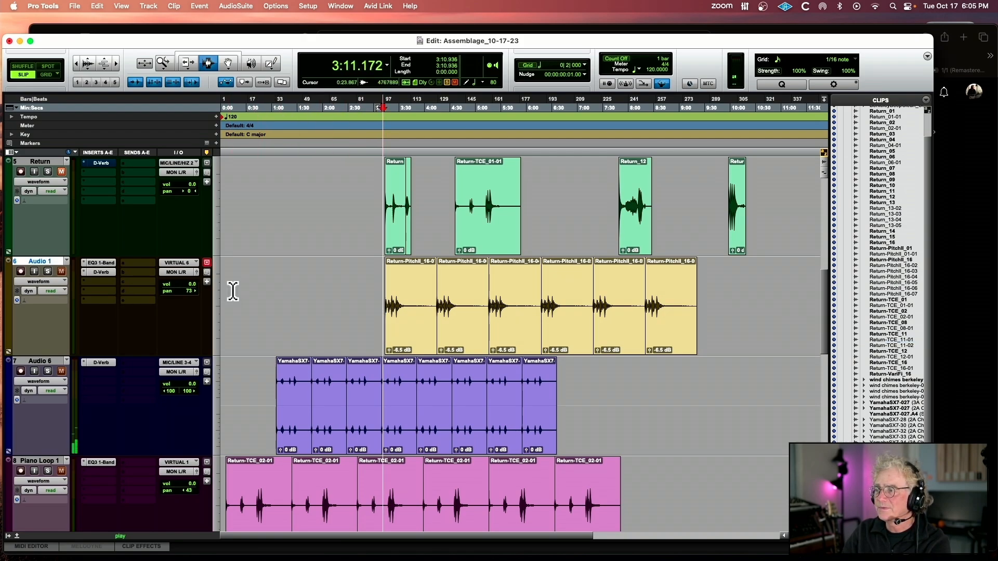
pyautogui.click(46, 272)
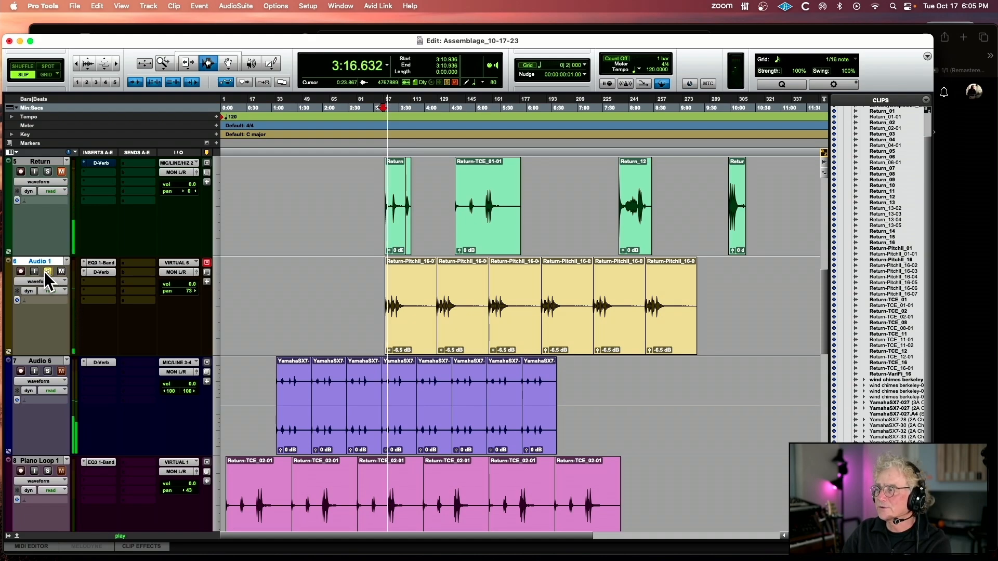
pyautogui.click(46, 272)
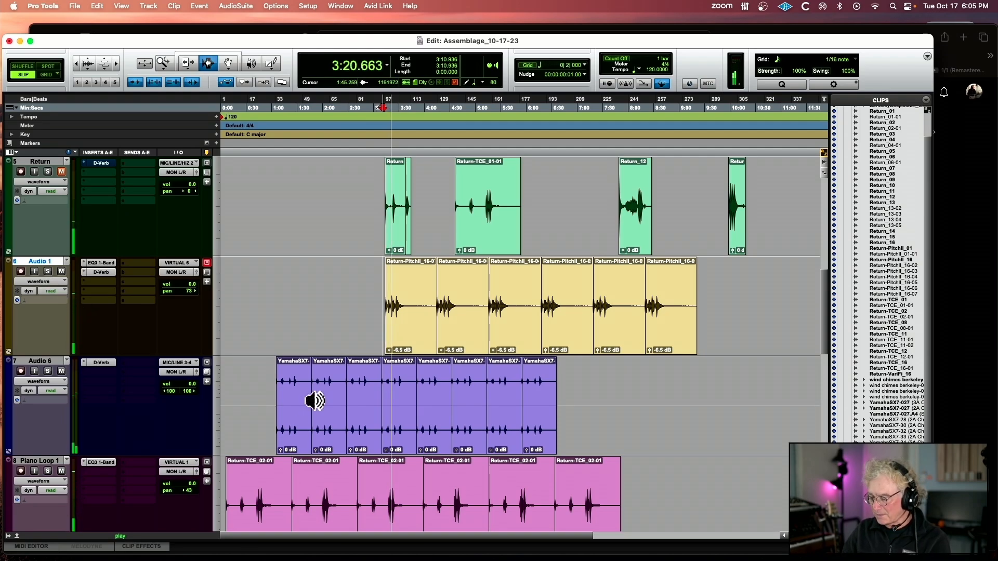
# - Reduce the height of all tracks so the whole arrangement fits in the Edit window, and stop playback
pyautogui.hotkey('ctrl', 'alt', 'Down')
pyautogui.hotkey('ctrl', 'alt', 'Down')
pyautogui.hotkey('ctrl', 'alt', 'Up')
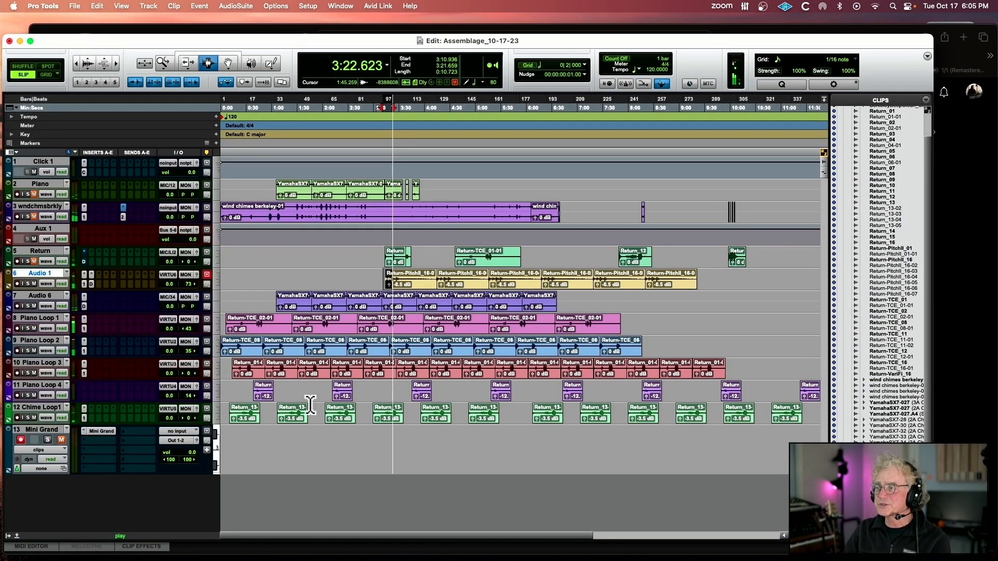
pyautogui.press('space')
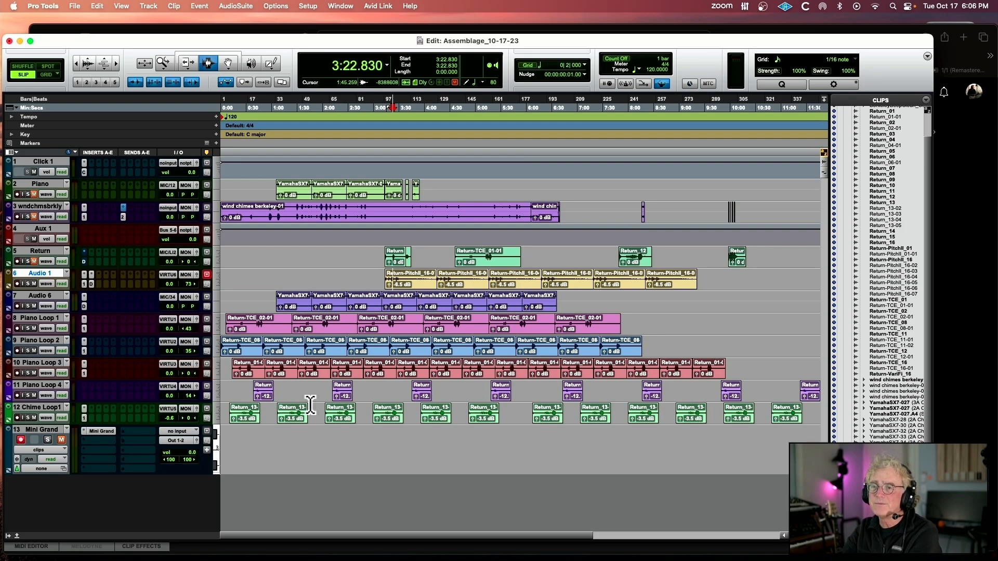
# - Switch to Finder, view ApolloRear.JPG from the DRACI Class 7 folder in a widened Preview window, close it and return to Pro Tools
pyautogui.click(318, 26)
pyautogui.click(53, 37)
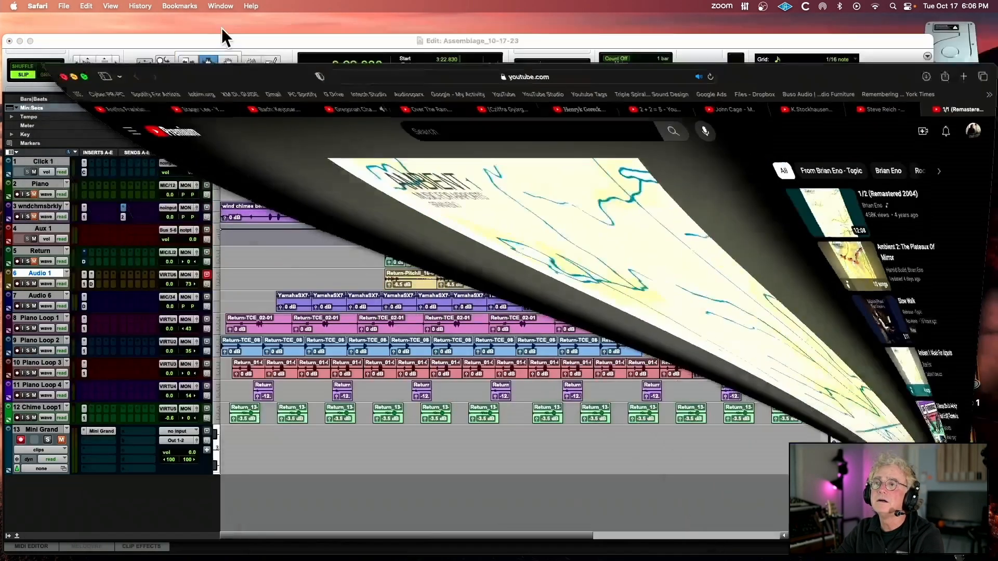
pyautogui.moveTo(236, 38); pyautogui.dragTo(251, 152)
pyautogui.click(520, 95)
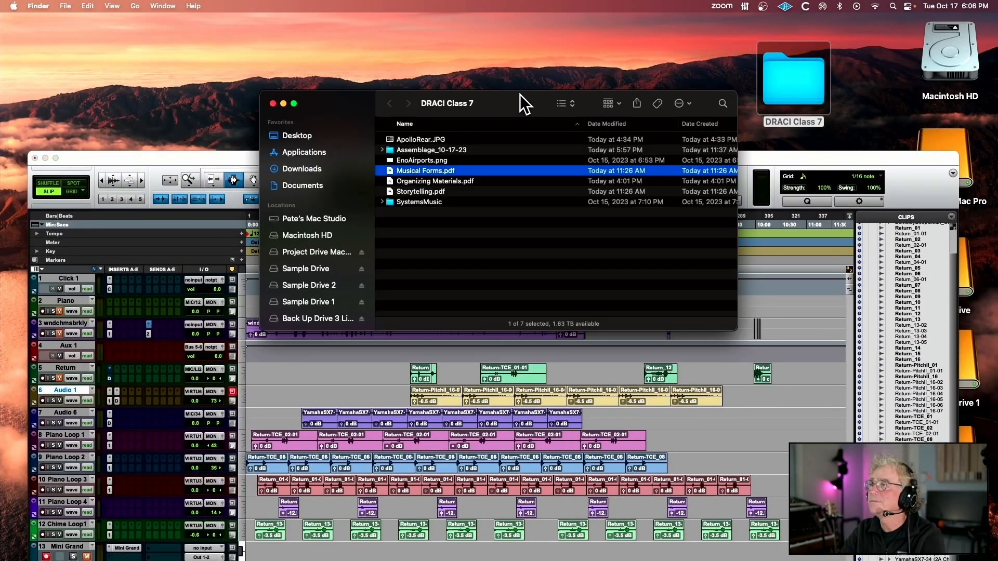
pyautogui.doubleClick(394, 139)
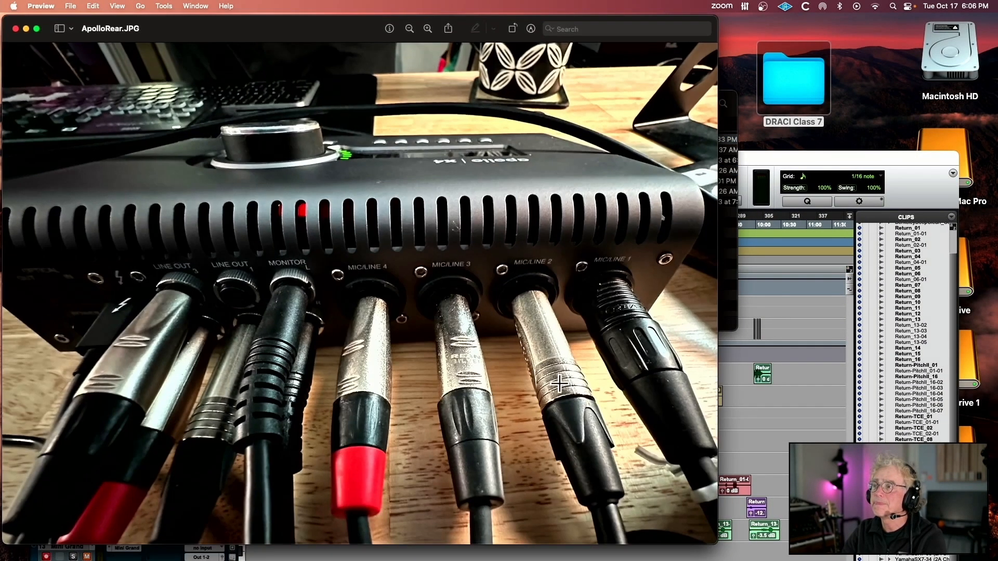
pyautogui.moveTo(719, 543); pyautogui.dragTo(888, 546)
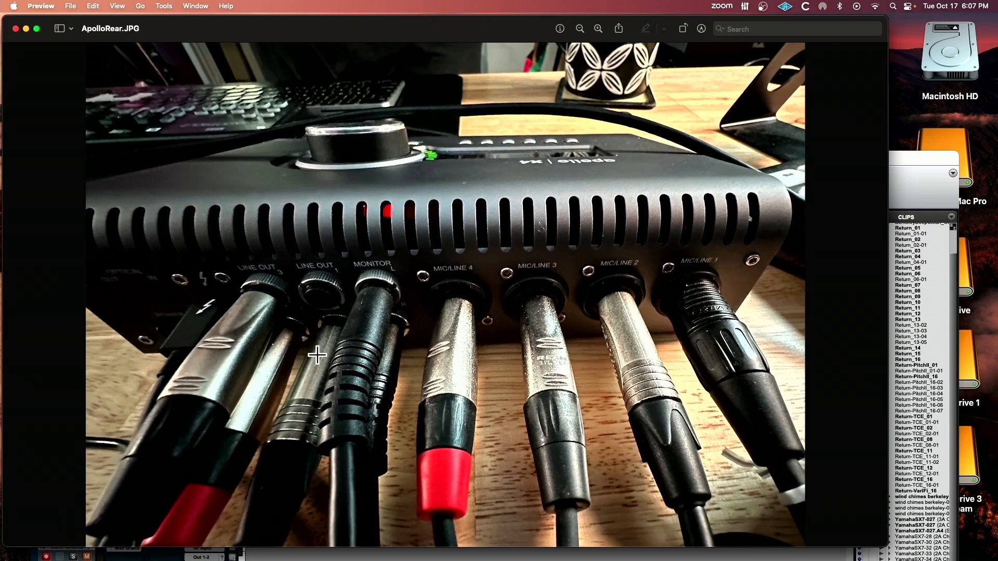
pyautogui.click(16, 28)
pyautogui.moveTo(233, 152); pyautogui.dragTo(285, 40)
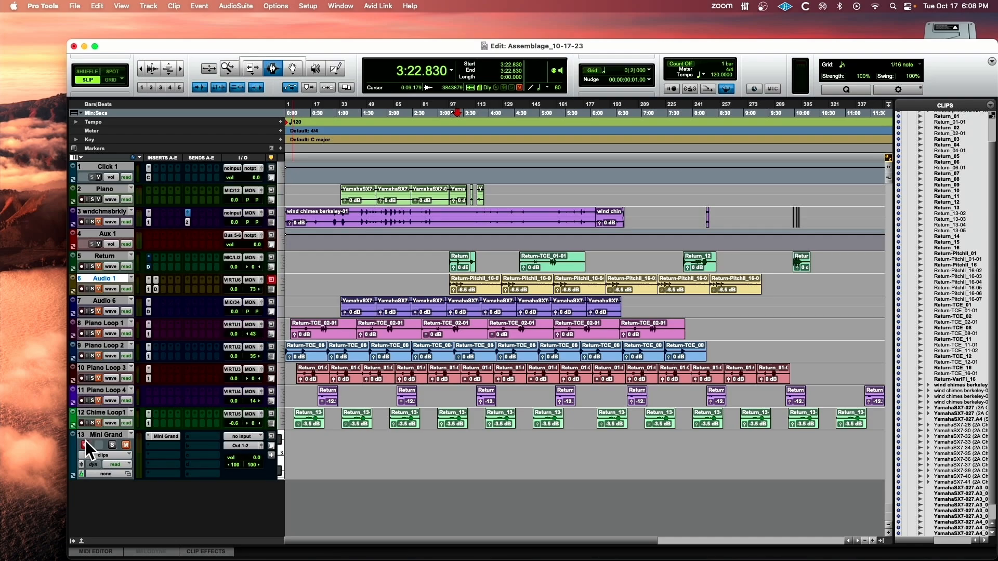
# - Select the Piano track's YamahaSX7-027.A4_03 clip, enlarge it to fill the Edit window, and play it from about 1:05
pyautogui.click(347, 193)
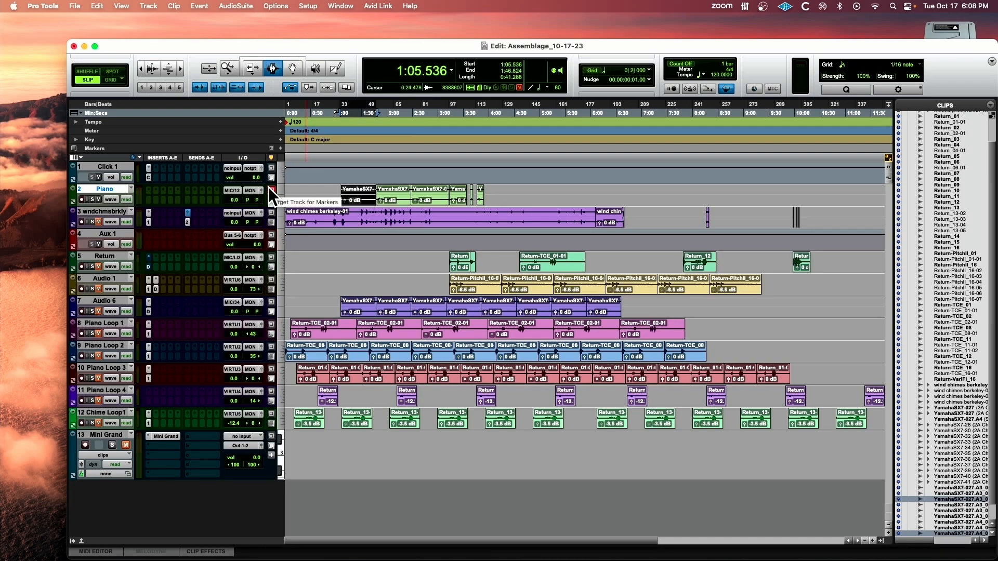
pyautogui.hotkey('ctrl', 'shift', 'Up')
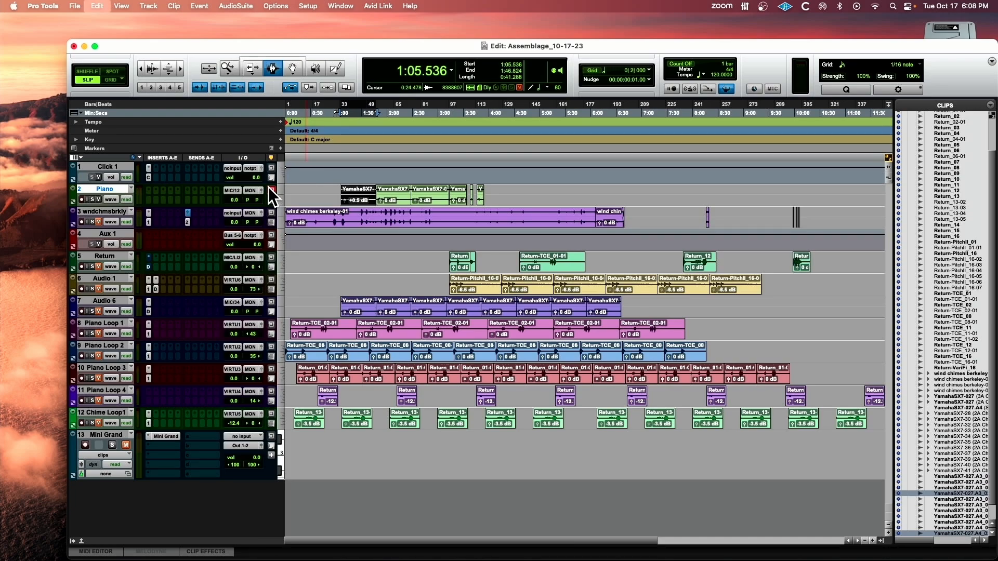
pyautogui.hotkey('ctrl', 'shift', 'Down')
pyautogui.hotkey('ctrl', 'alt', 'Up')
pyautogui.hotkey('ctrl', 'alt', 'Up')
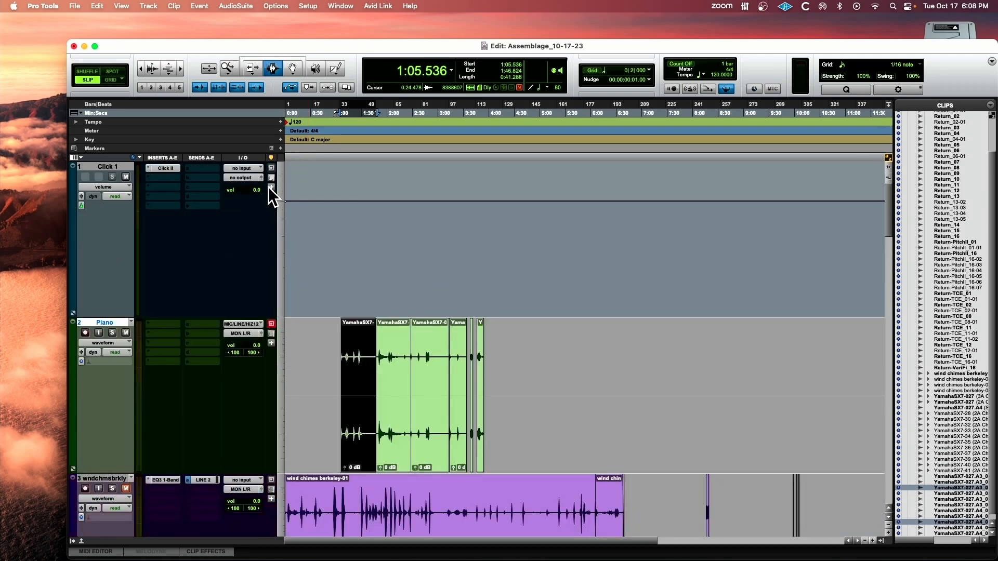
pyautogui.hotkey('alt', 'f')
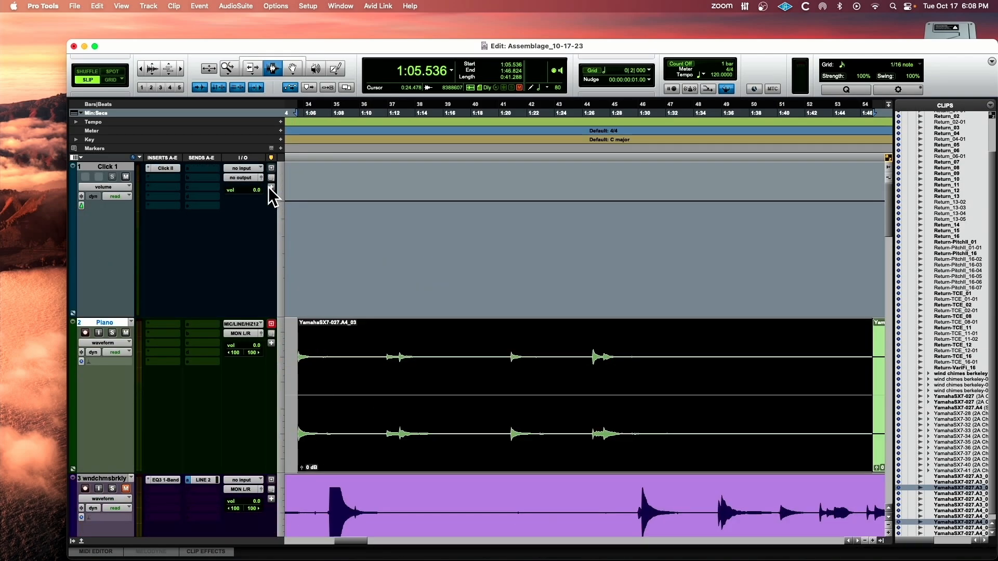
pyautogui.press('space')
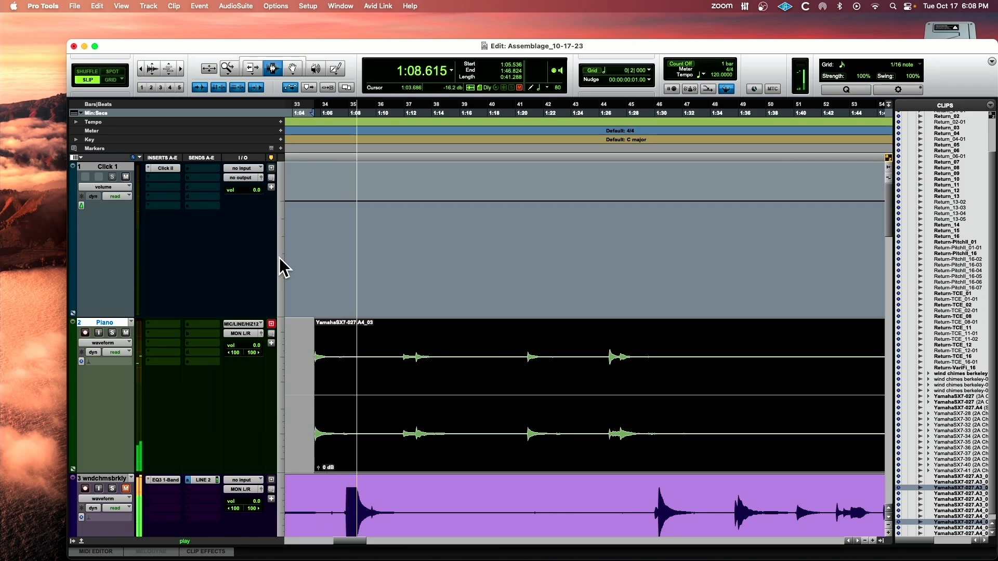
# - Stop playback and move the Return track directly below the Piano track
pyautogui.press('space')
pyautogui.scroll(-3, 289, 258)
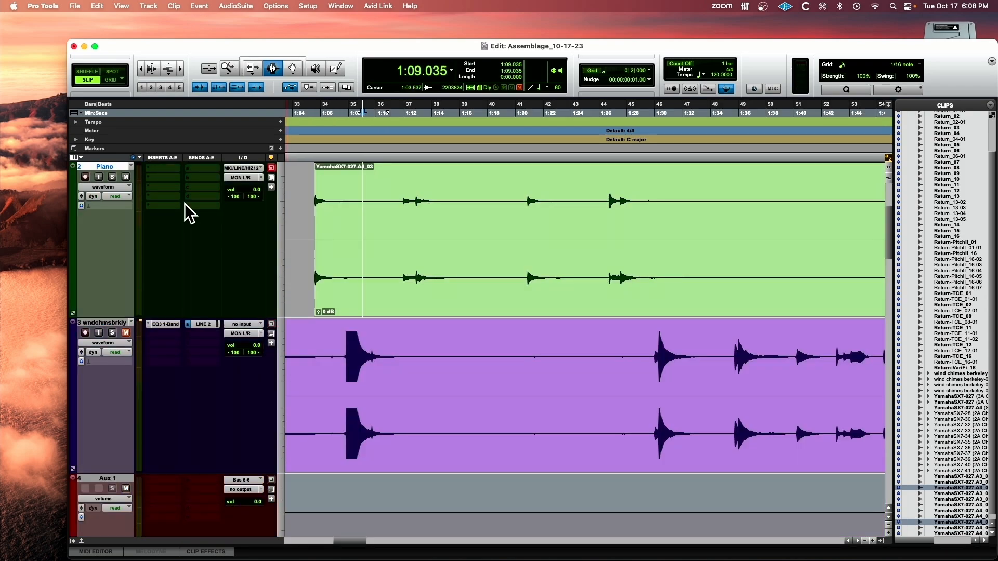
pyautogui.scroll(-6, 151, 386)
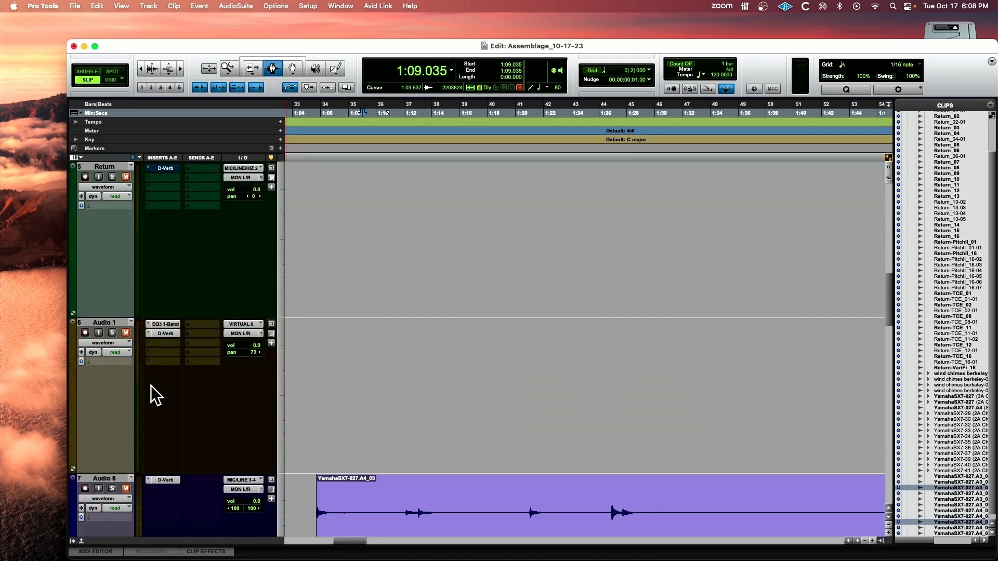
pyautogui.moveTo(127, 167); pyautogui.dragTo(191, 459)
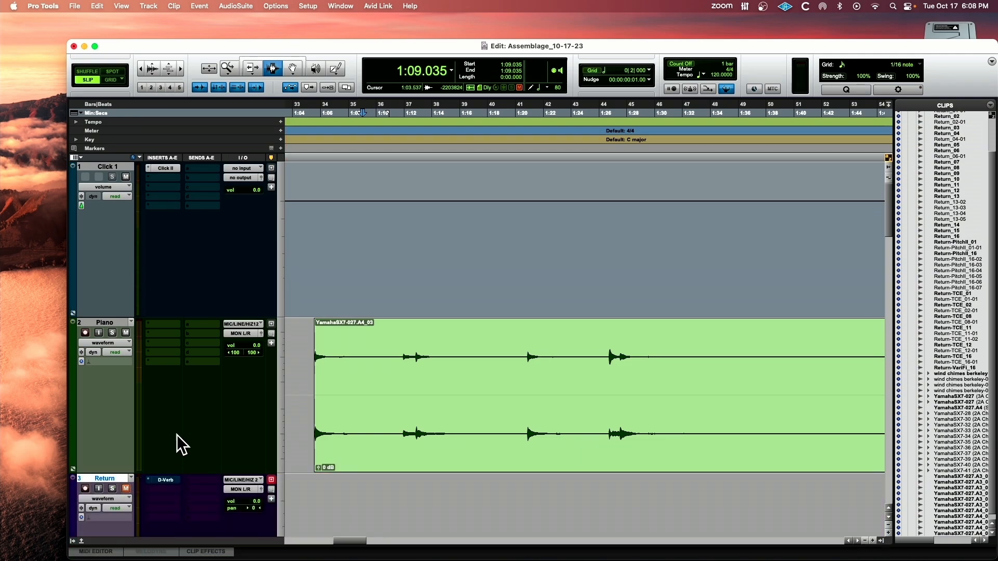
pyautogui.moveTo(892, 206)
pyautogui.mouseDown()
pyautogui.moveTo(890, 252)
pyautogui.moveTo(889, 225)
pyautogui.mouseUp()
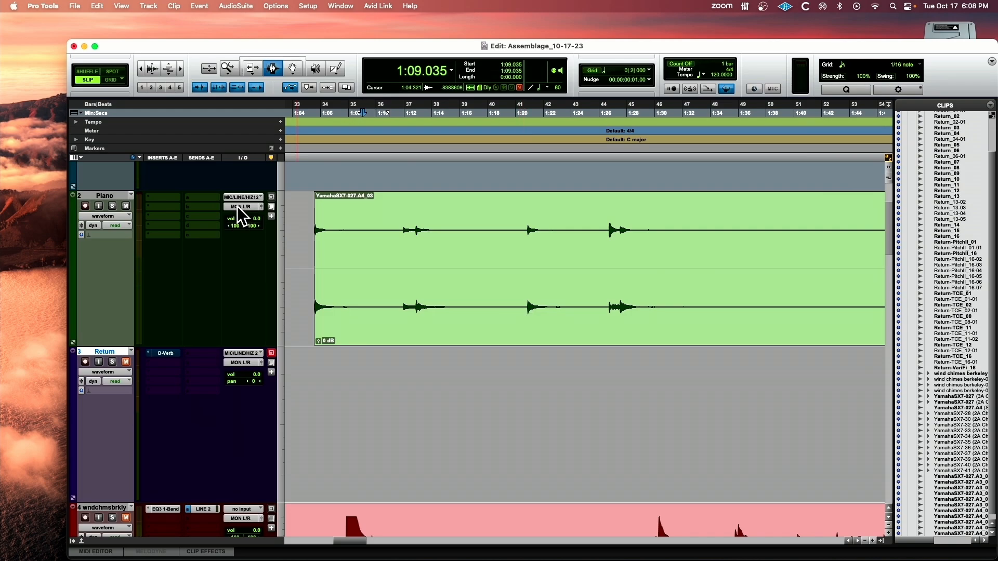
# - Select the Piano track's first YamahaSX7-027.A4_03 clip and play it briefly from its start
pyautogui.doubleClick(334, 224)
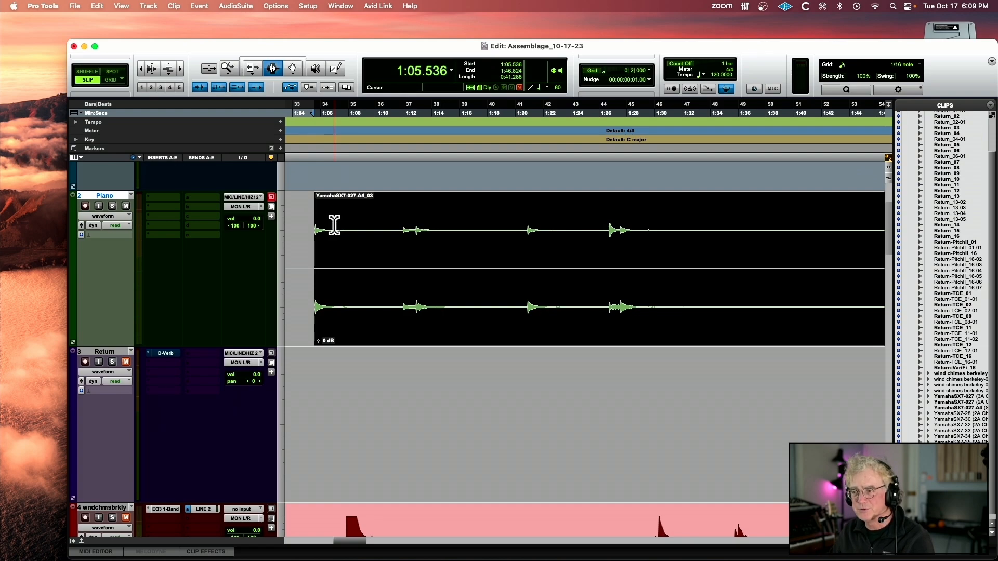
pyautogui.press('space')
pyautogui.press('space')
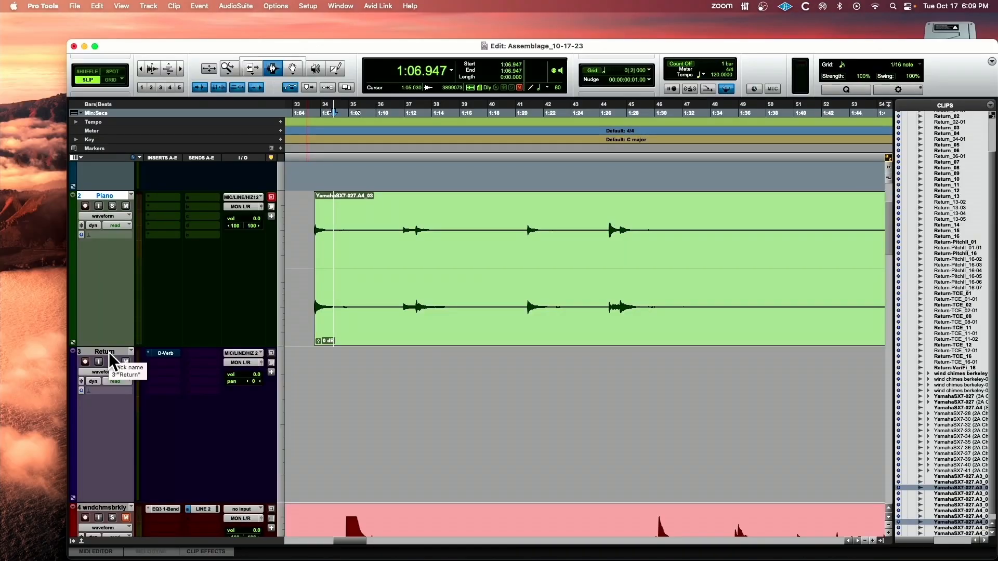
# - Select the first piano clip on Audio 6 and compare the repeated clips on Audio 6, Piano Loop 1 and Piano Loop 2
pyautogui.scroll(-15, 108, 352)
pyautogui.hscroll(5, 109, 353)
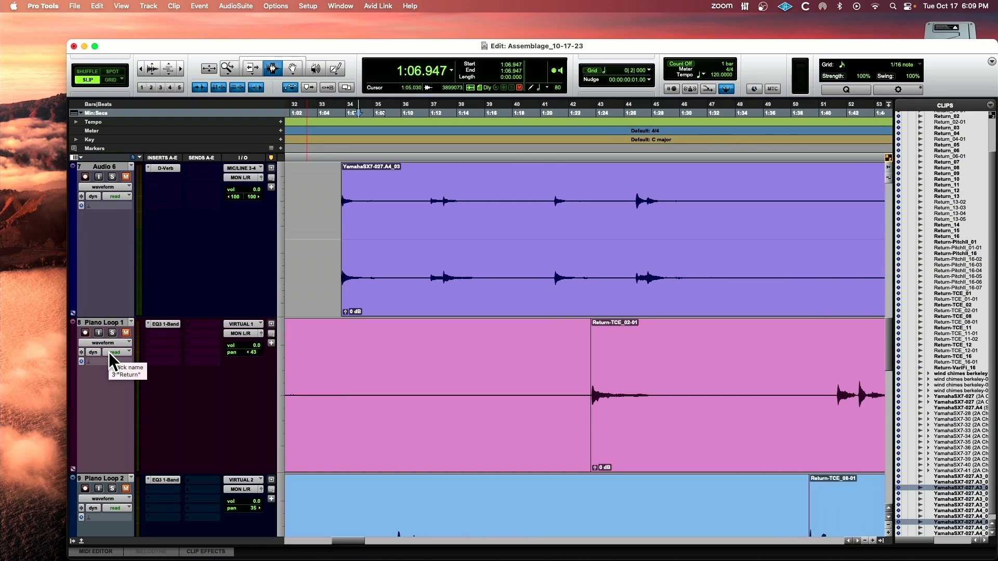
pyautogui.scroll(-5, 108, 352)
pyautogui.hscroll(1, 108, 353)
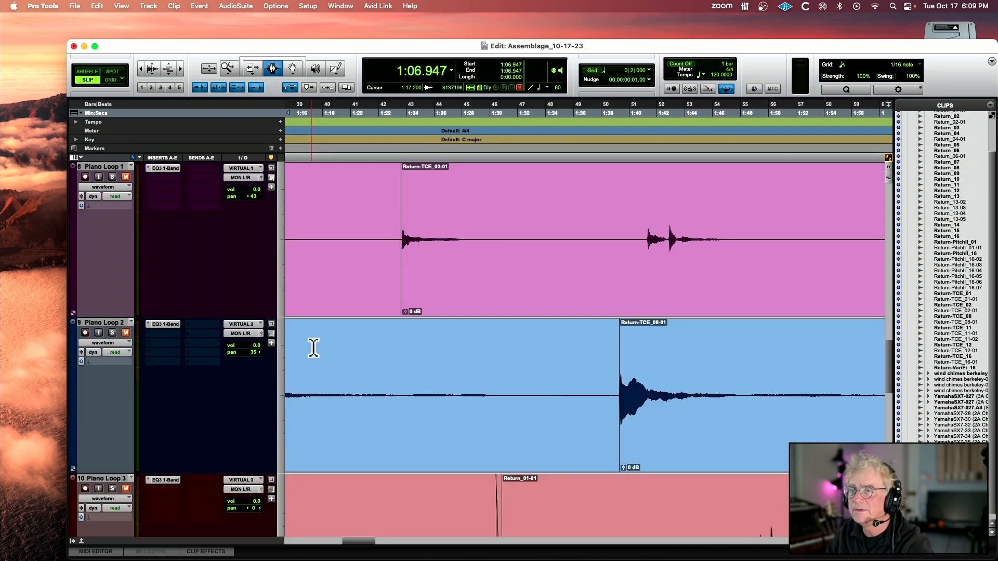
pyautogui.scroll(10, 318, 345)
pyautogui.doubleClick(339, 382)
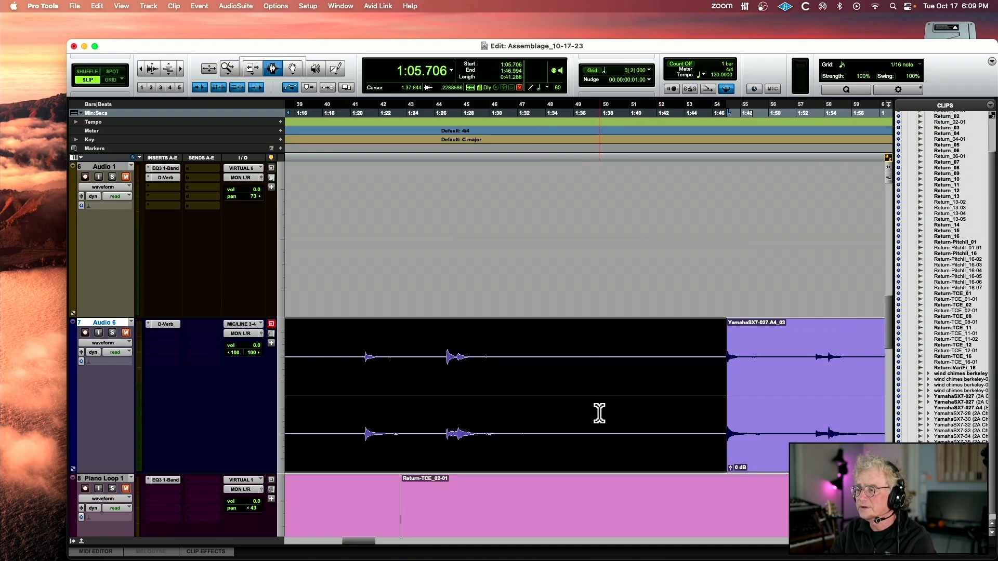
pyautogui.scroll(-5, 890, 323)
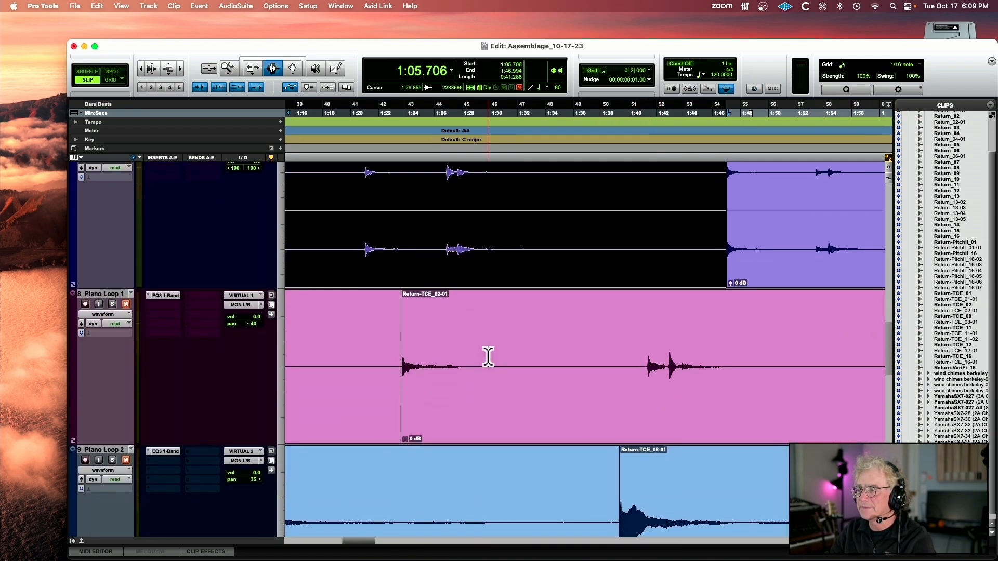
pyautogui.hscroll(-10, 488, 357)
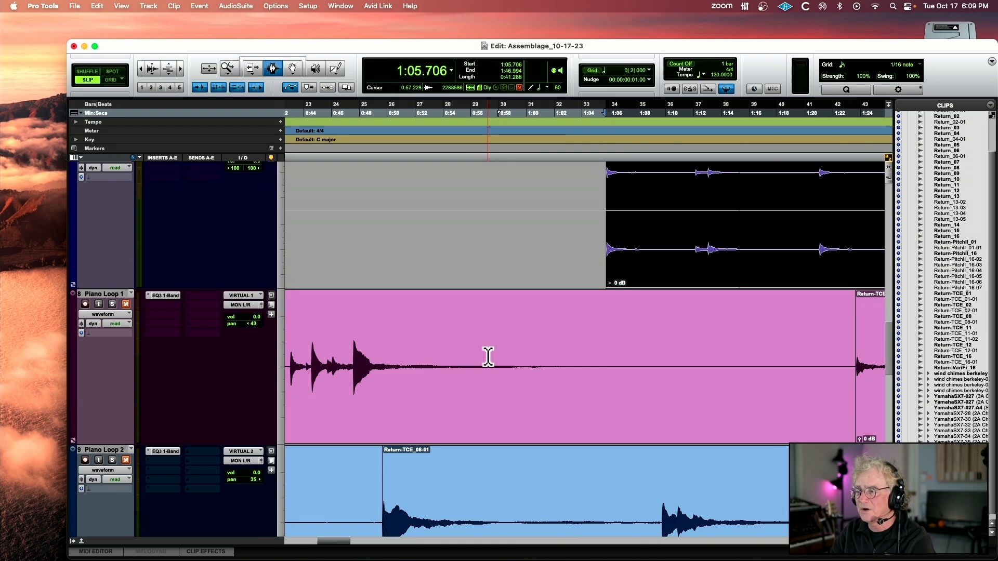
pyautogui.press('super+bracketleft')
pyautogui.press('super+bracketleft')
pyautogui.press('super+bracketleft')
pyautogui.press('super+bracketleft')
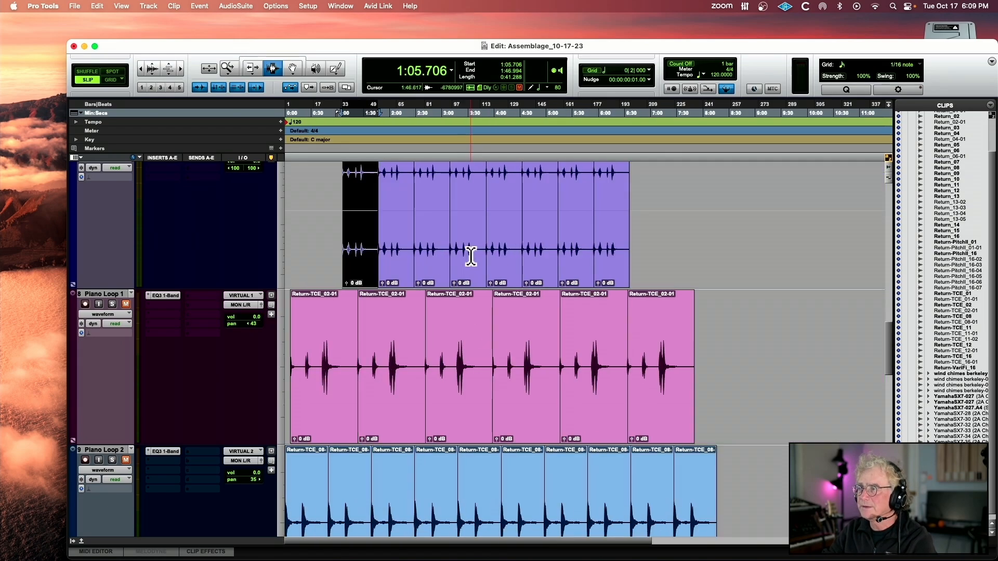
# - Copy the Piano track's first YamahaSX7-027.A4_03 clip to empty space on the same track at 13:47.850
pyautogui.scroll(8, 468, 262)
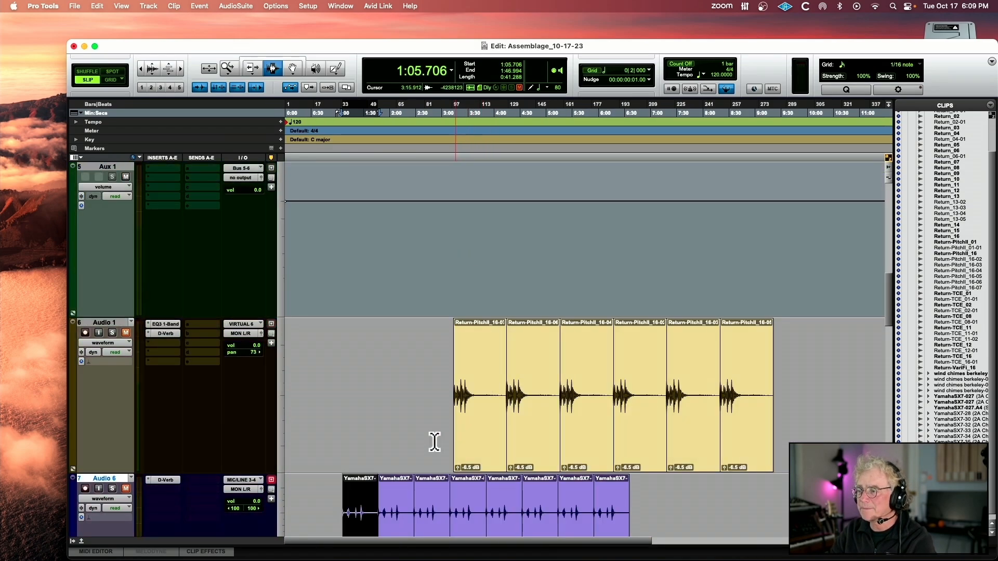
pyautogui.scroll(10, 424, 453)
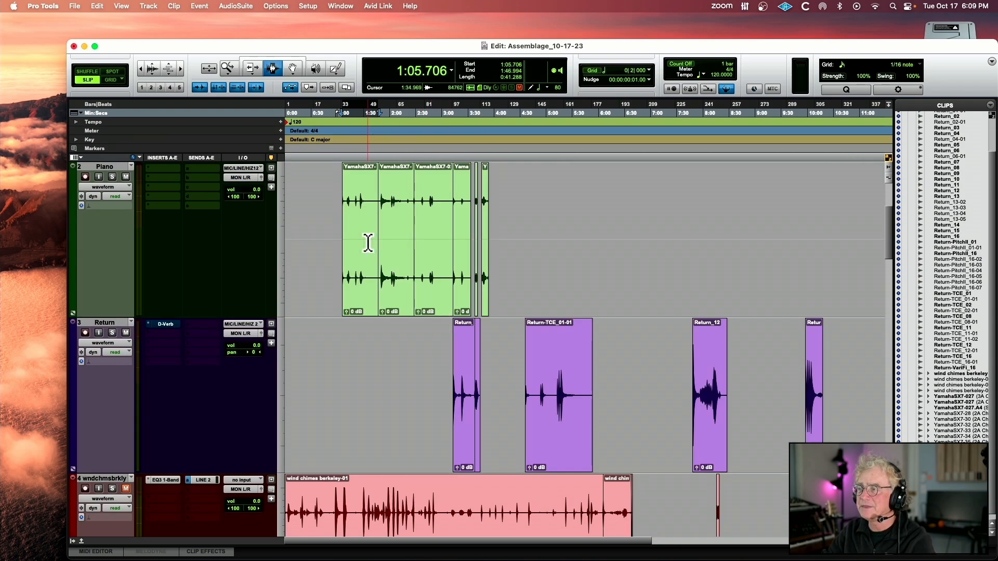
pyautogui.doubleClick(368, 243)
pyautogui.press('super+bracketleft')
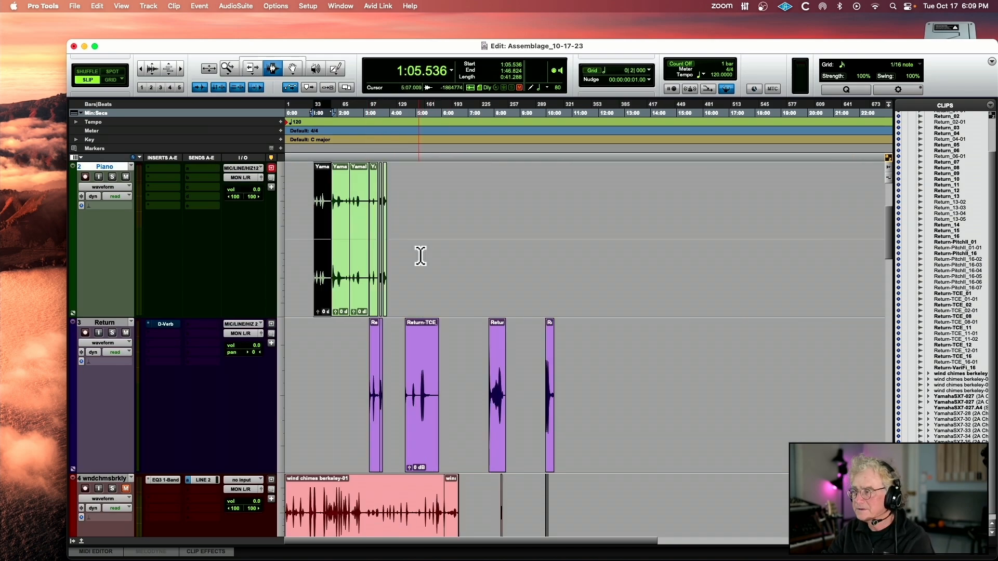
pyautogui.click(645, 246)
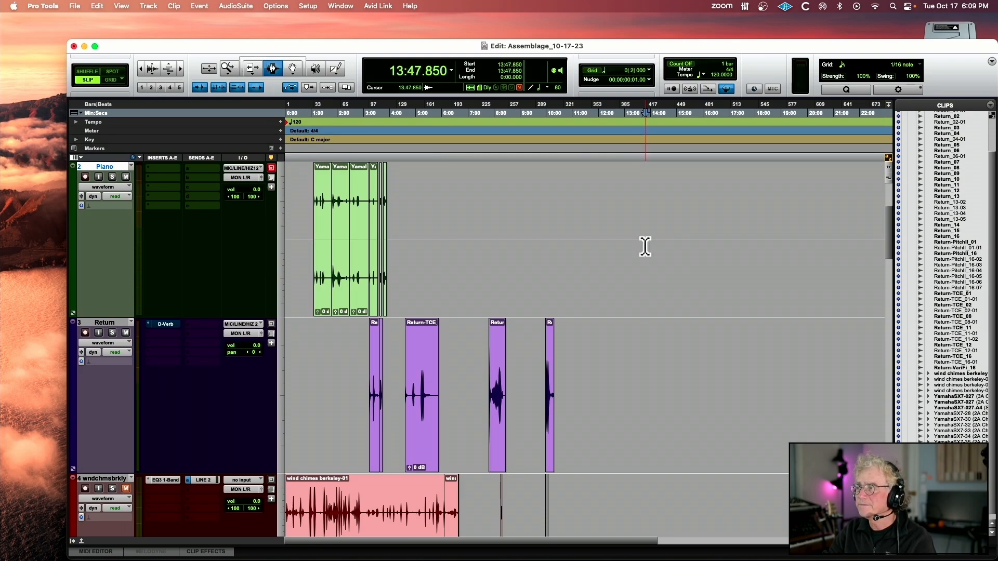
pyautogui.press('super+v')
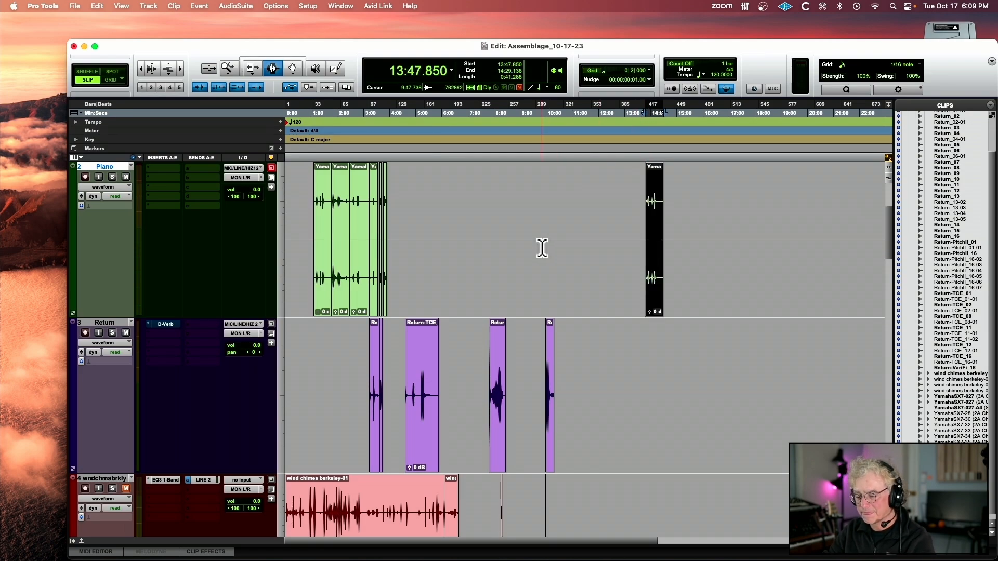
pyautogui.press('super+bracketright')
pyautogui.press('super+bracketright')
pyautogui.press('super+bracketright')
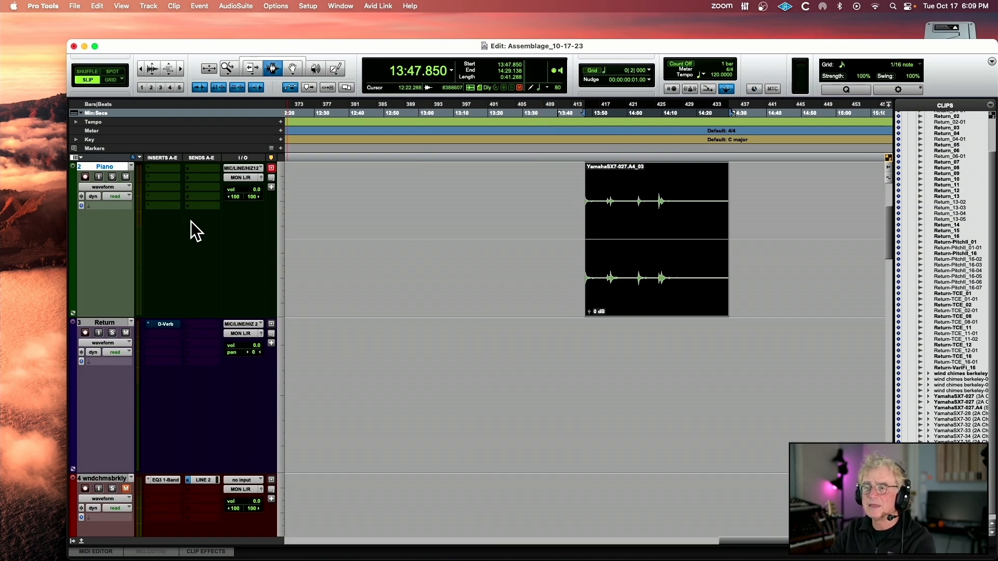
# - Assign the Piano track's first send to the LINE 2 (Mono) output
pyautogui.click(200, 168)
pyautogui.moveTo(245, 170)
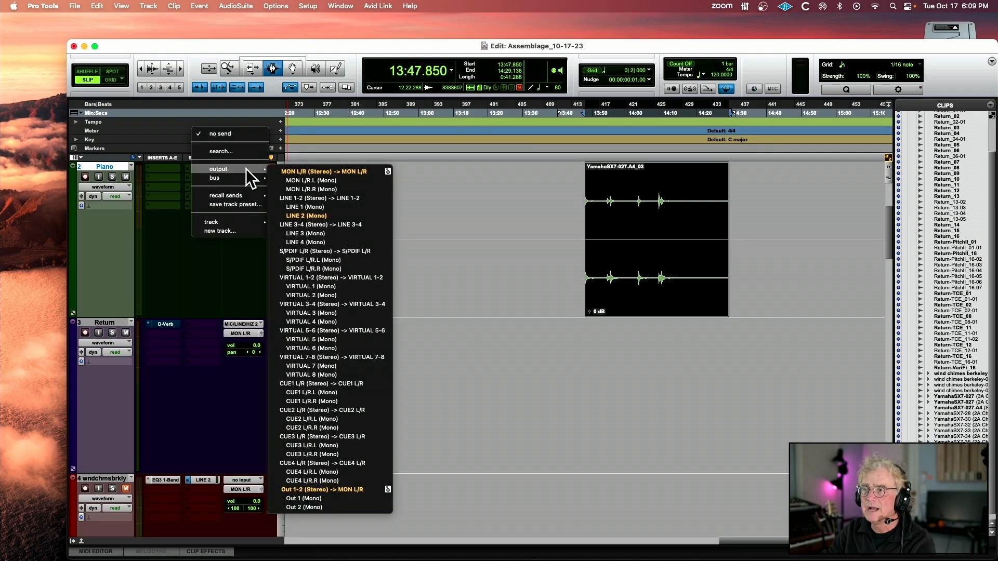
pyautogui.click(306, 216)
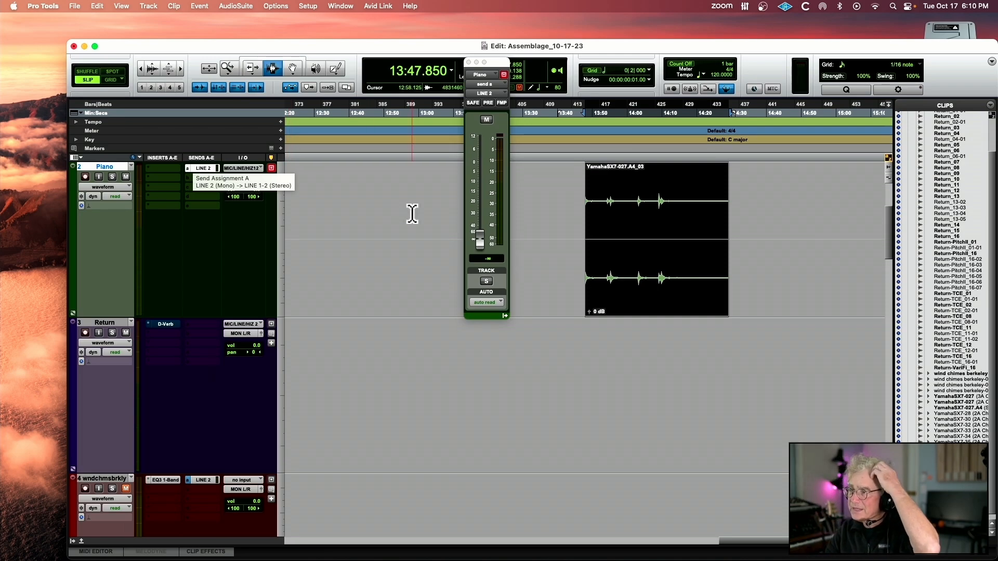
# - Record-enable the Return track and raise the Piano send level to -14.7 dB while playing the copied clip
pyautogui.click(84, 334)
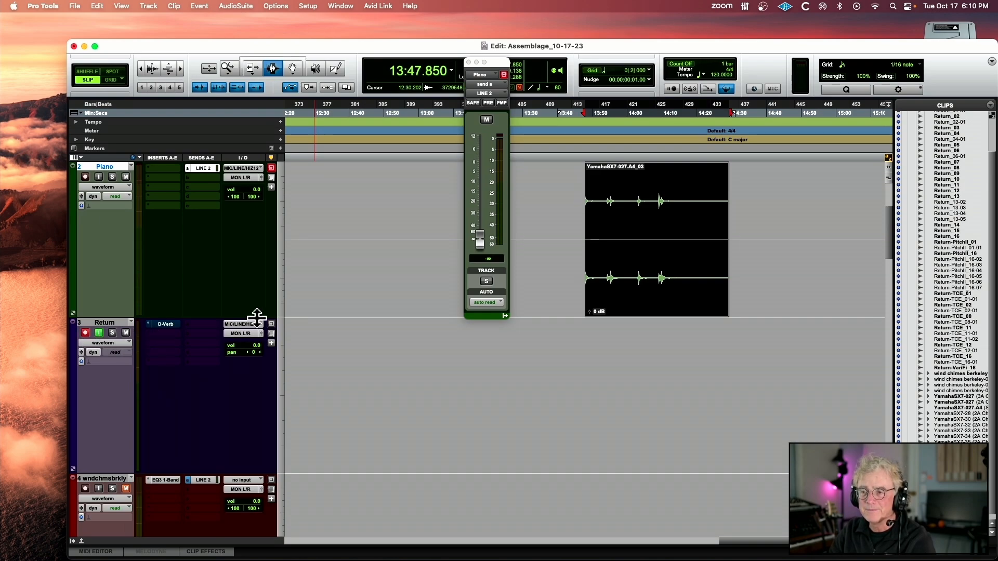
pyautogui.press('space')
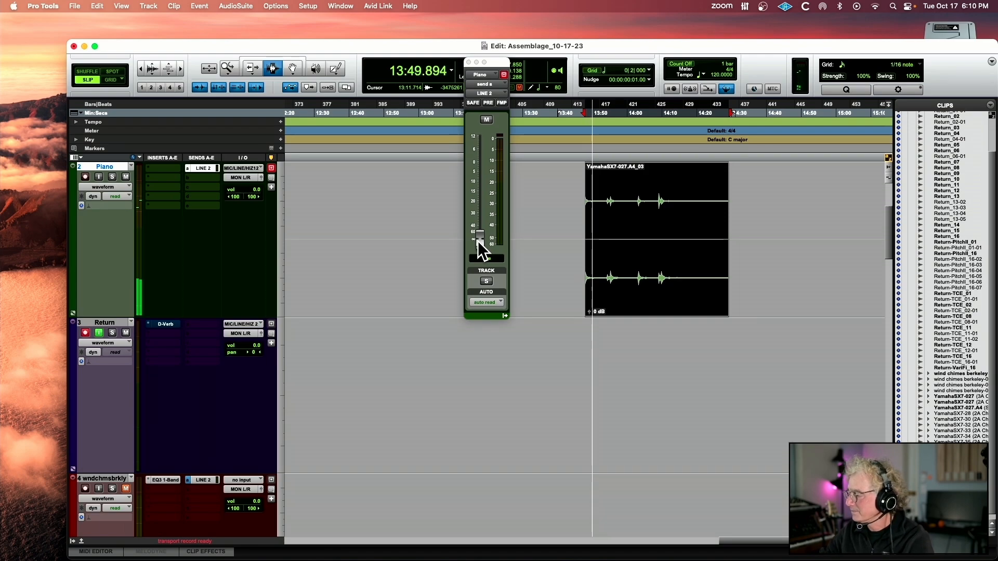
pyautogui.moveTo(479, 242); pyautogui.dragTo(480, 193)
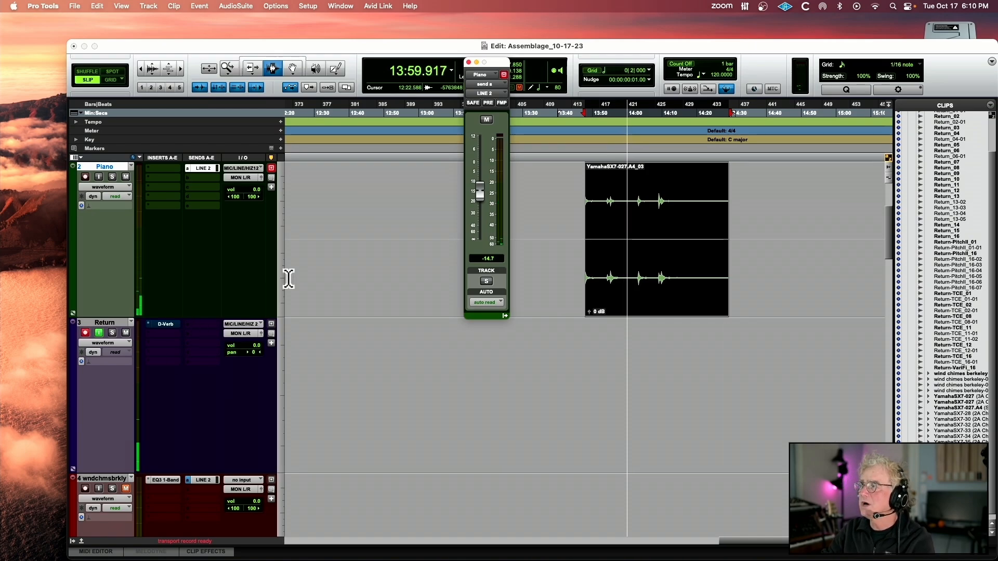
pyautogui.press('space')
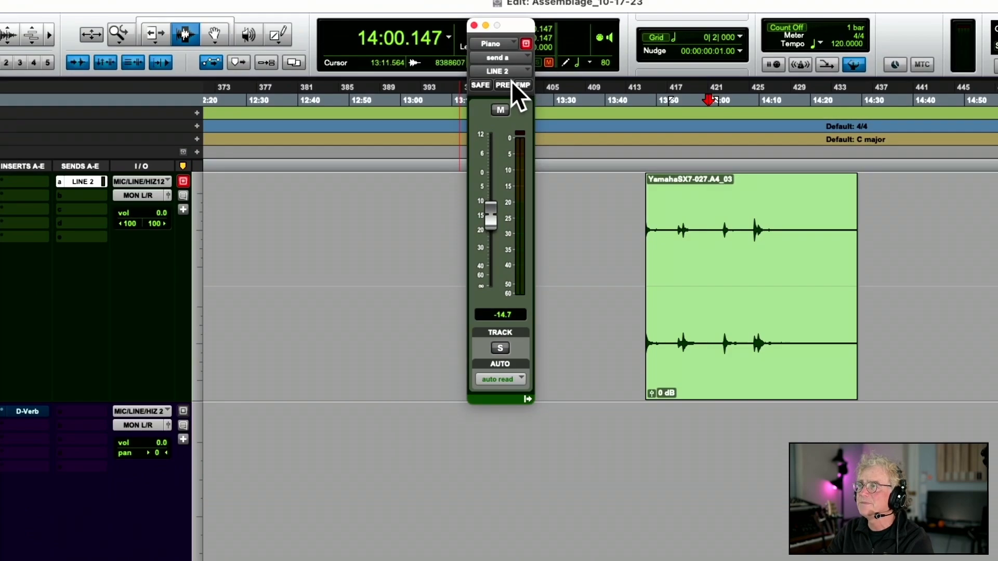
# - Make the Piano track's LINE 2 send pre-fader and mute the track, checking the Return signal in playback from about 14:00
pyautogui.click(497, 94)
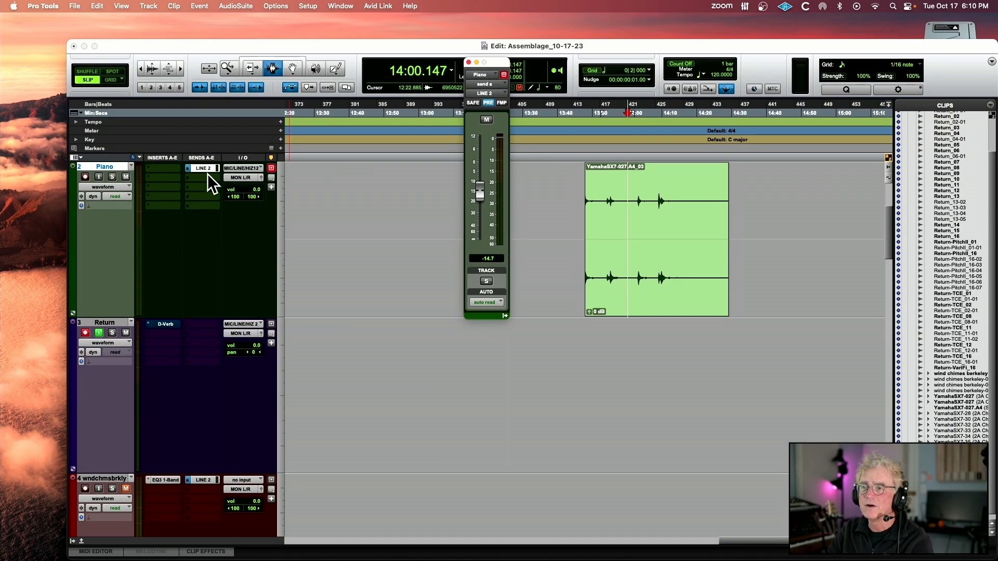
pyautogui.click(126, 177)
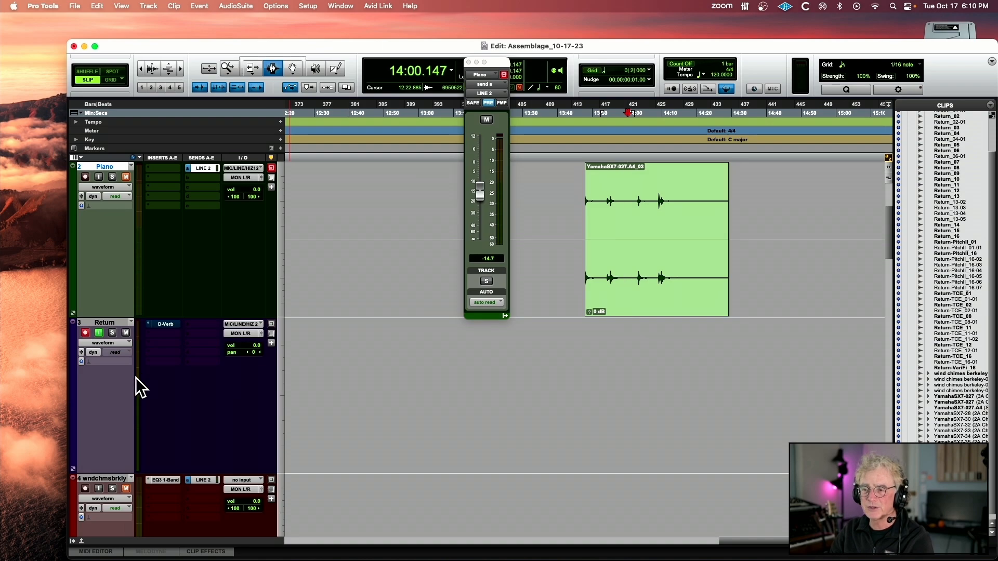
pyautogui.press('space')
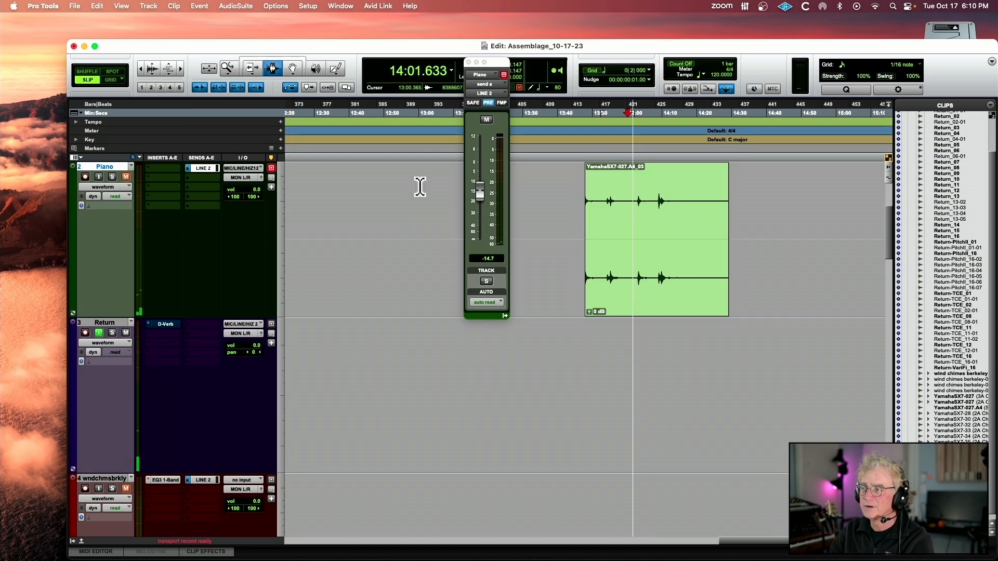
pyautogui.moveTo(480, 194)
pyautogui.mouseDown()
pyautogui.moveTo(479, 169)
pyautogui.moveTo(476, 186)
pyautogui.mouseUp()
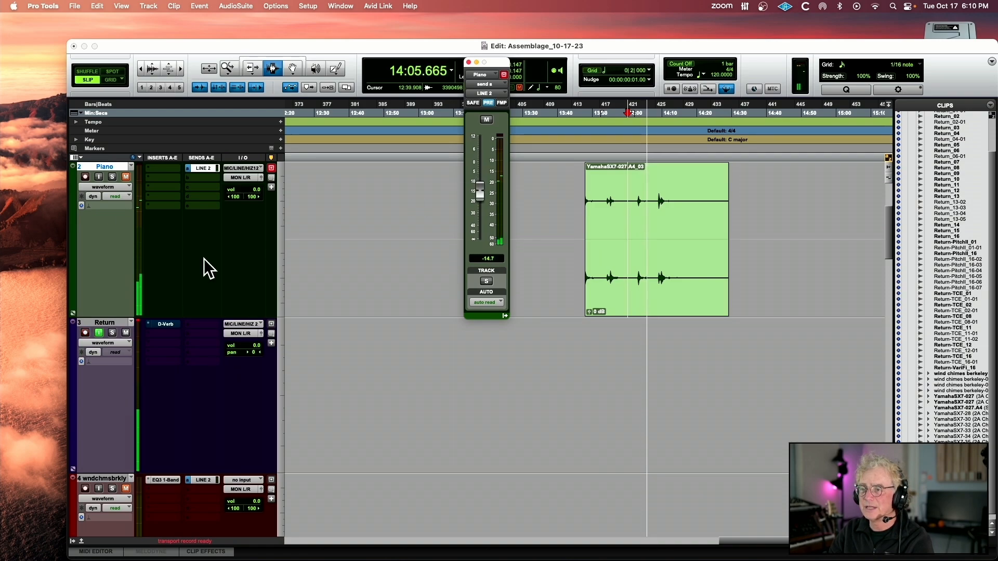
pyautogui.click(137, 321)
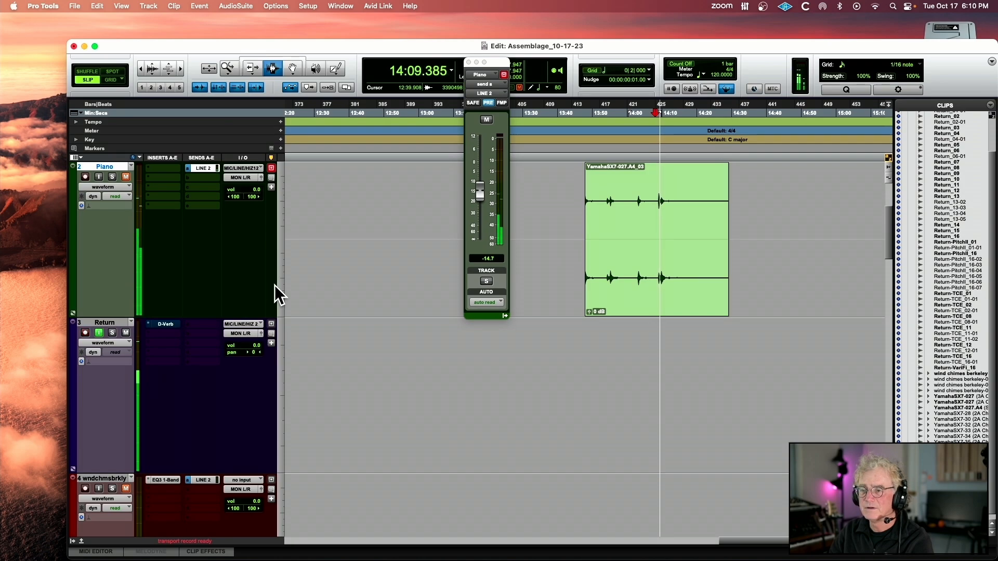
# - Record the copied Piano clip's processed signal onto the Return track from 13:47.850, and disarm Return after stopping
pyautogui.doubleClick(609, 241)
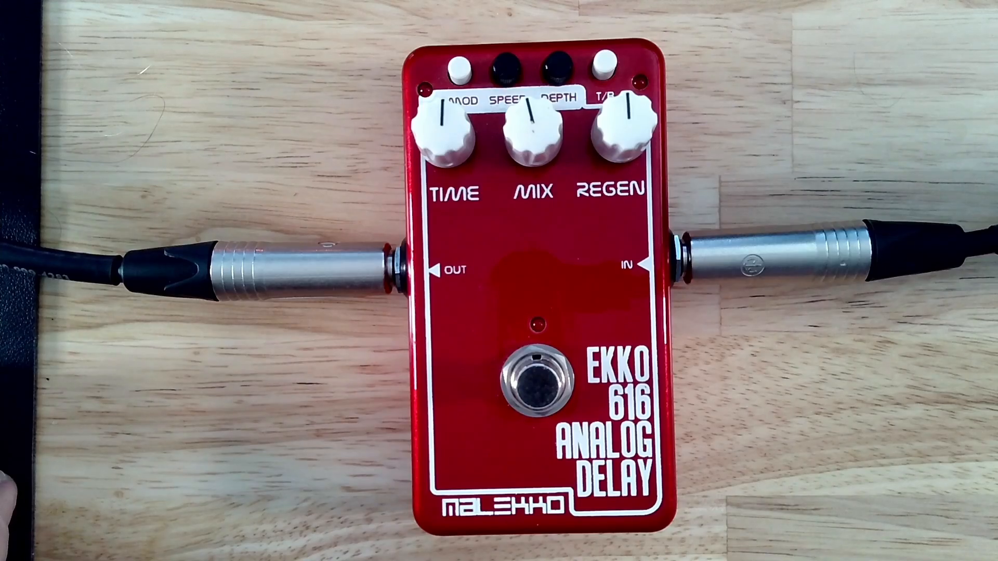
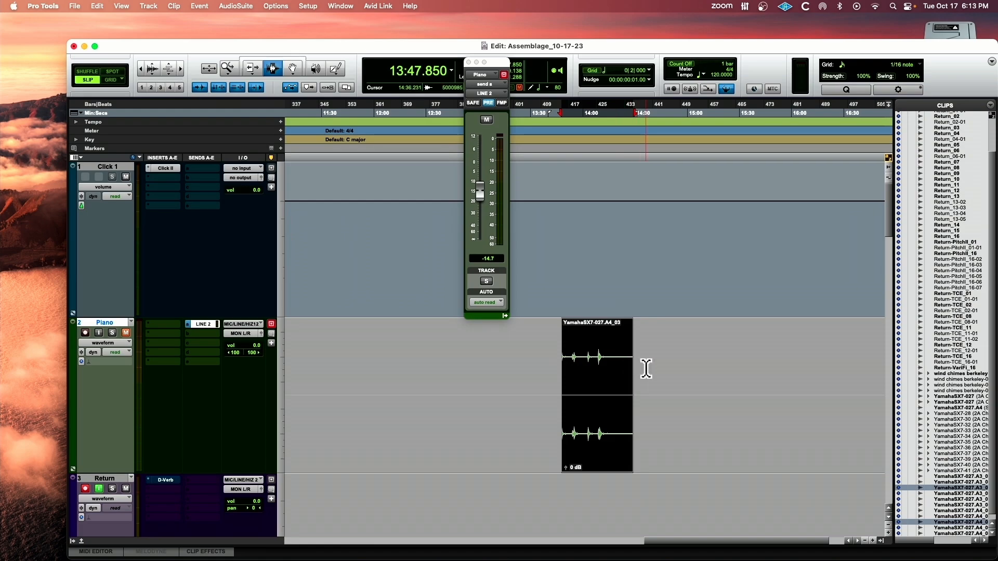
pyautogui.hscroll(-3, 744, 374)
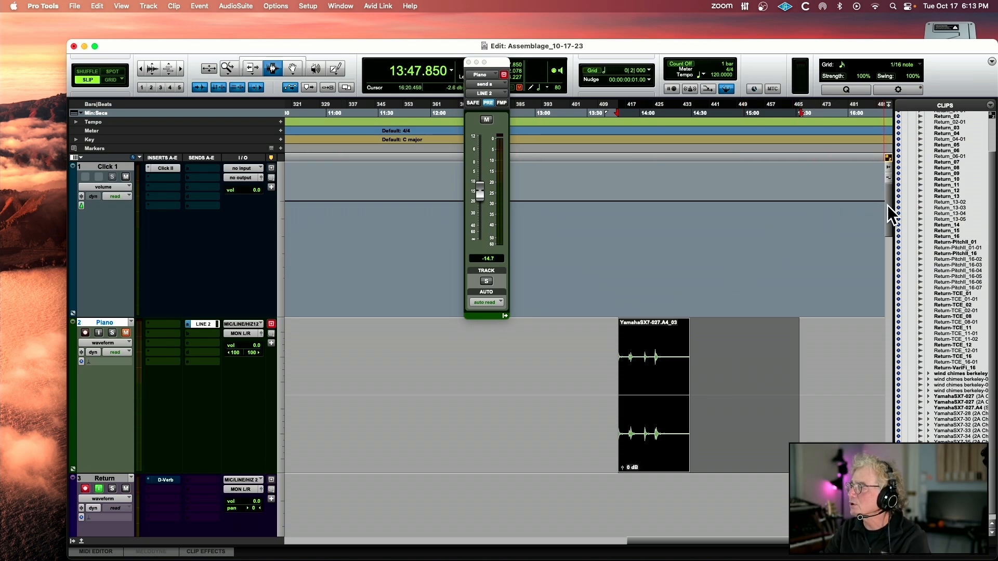
pyautogui.scroll(-3, 884, 224)
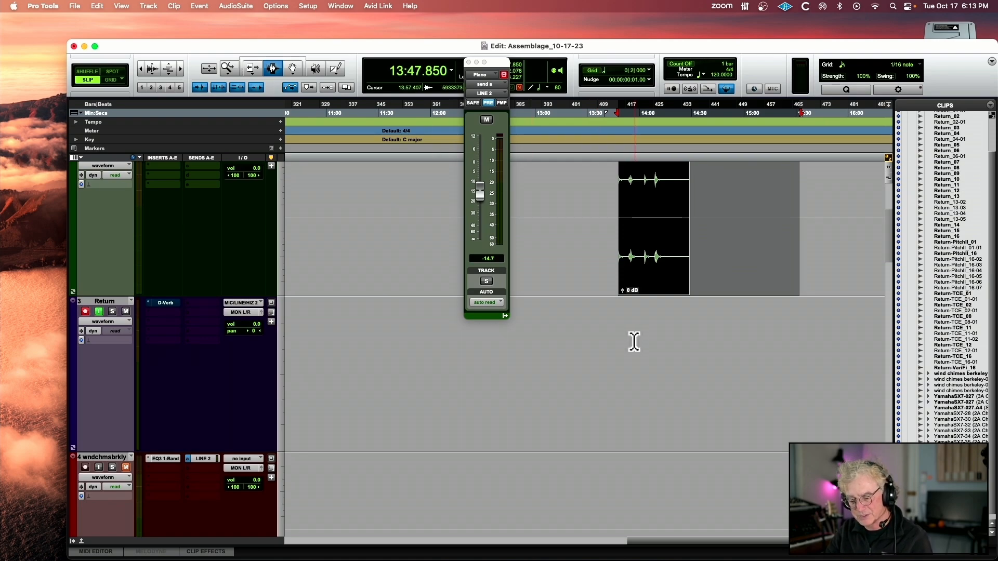
pyautogui.press('space')
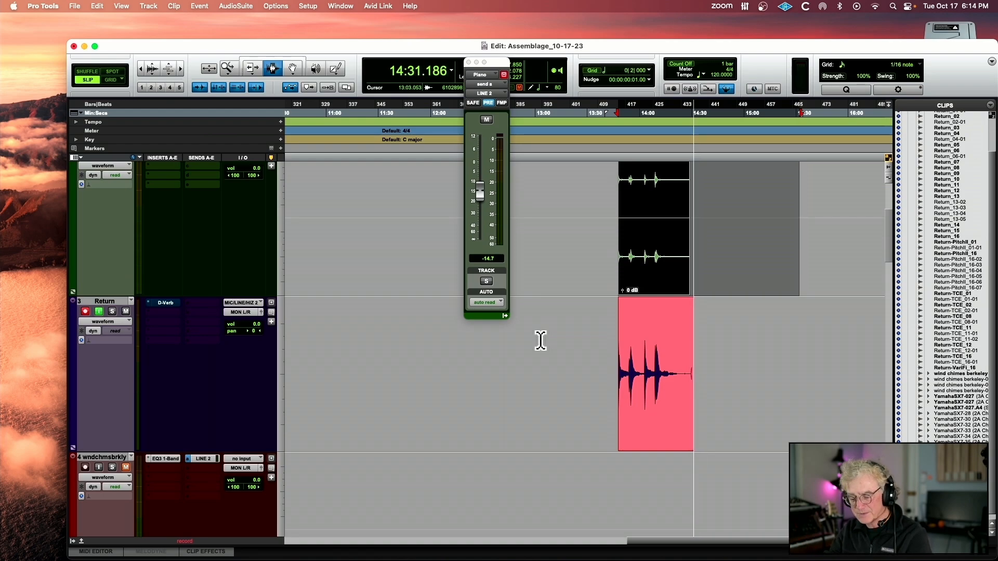
pyautogui.press('space')
pyautogui.click(87, 312)
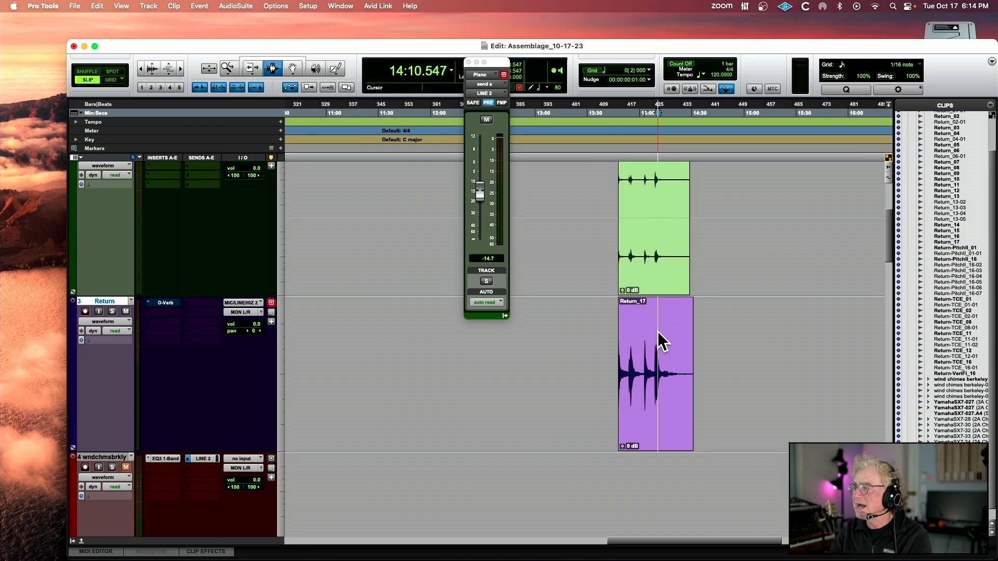
# - Solo the Return track and play the newly recorded clip from its start
pyautogui.doubleClick(662, 339)
pyautogui.click(113, 311)
pyautogui.press('space')
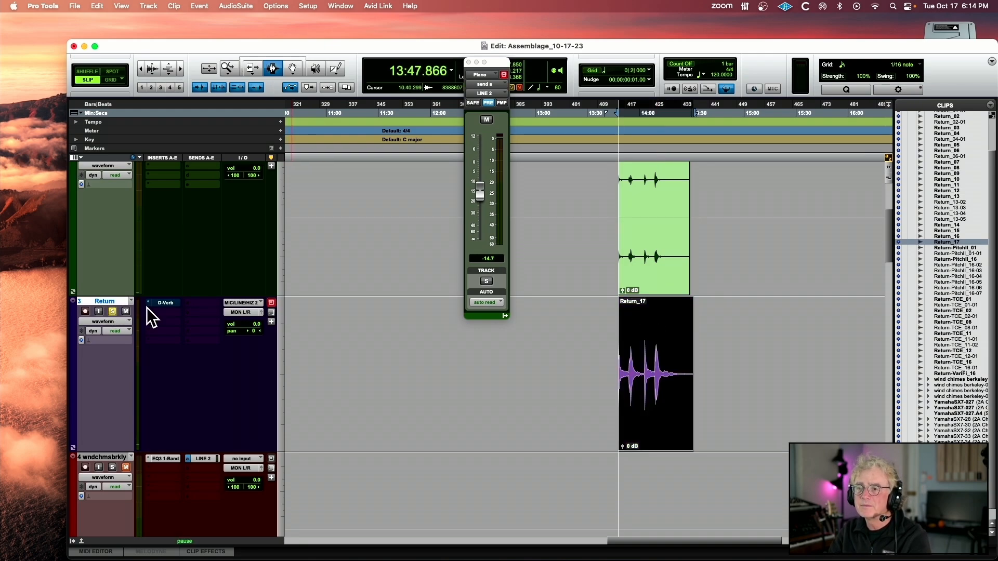
pyautogui.press('super+bracketright')
pyautogui.press('super+bracketright')
pyautogui.press('super+bracketright')
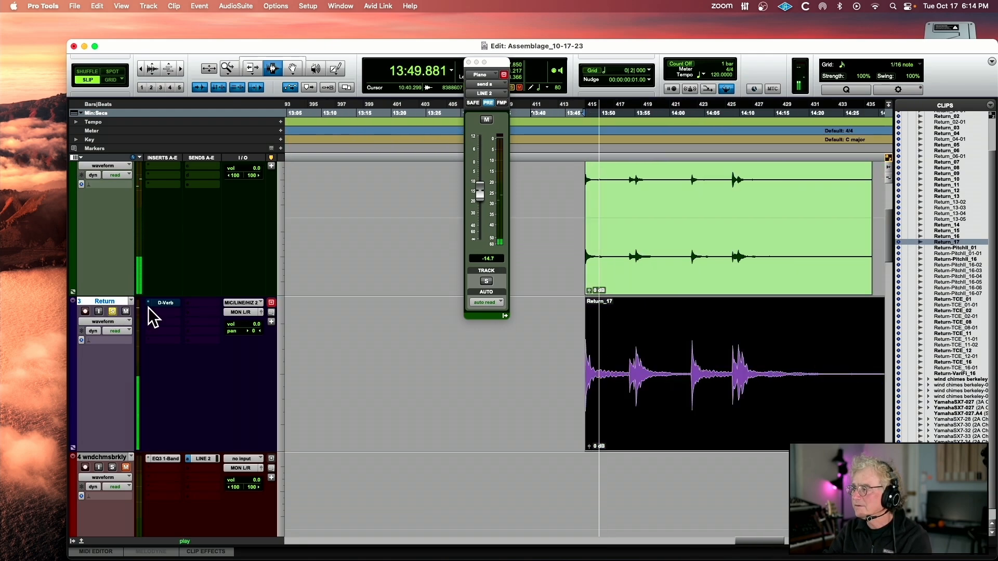
pyautogui.press('super+bracketleft')
pyautogui.press('super+bracketleft')
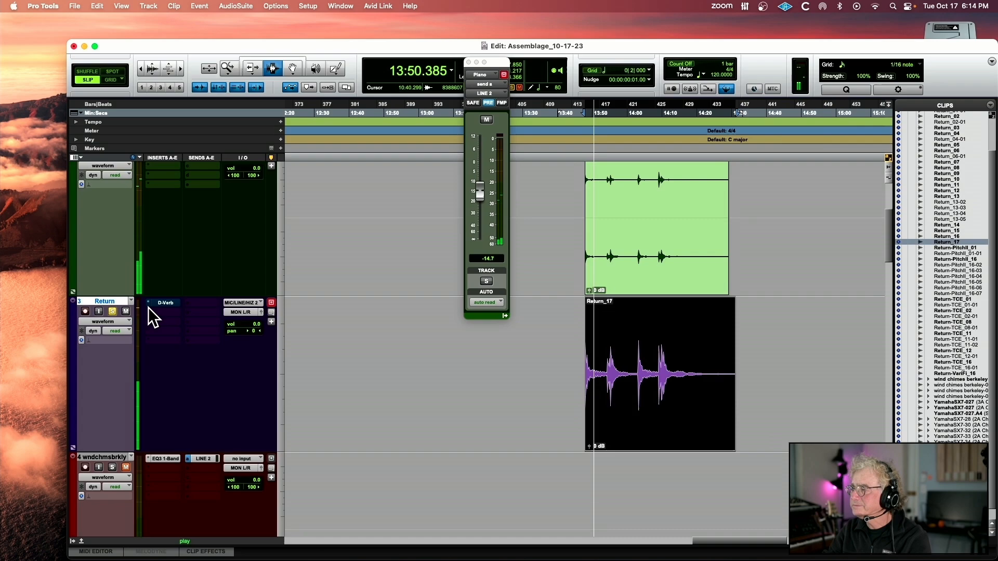
# - Close the Piano send window, reposition the Edit window and stop playback
pyautogui.click(468, 62)
pyautogui.moveTo(436, 46); pyautogui.dragTo(385, 28)
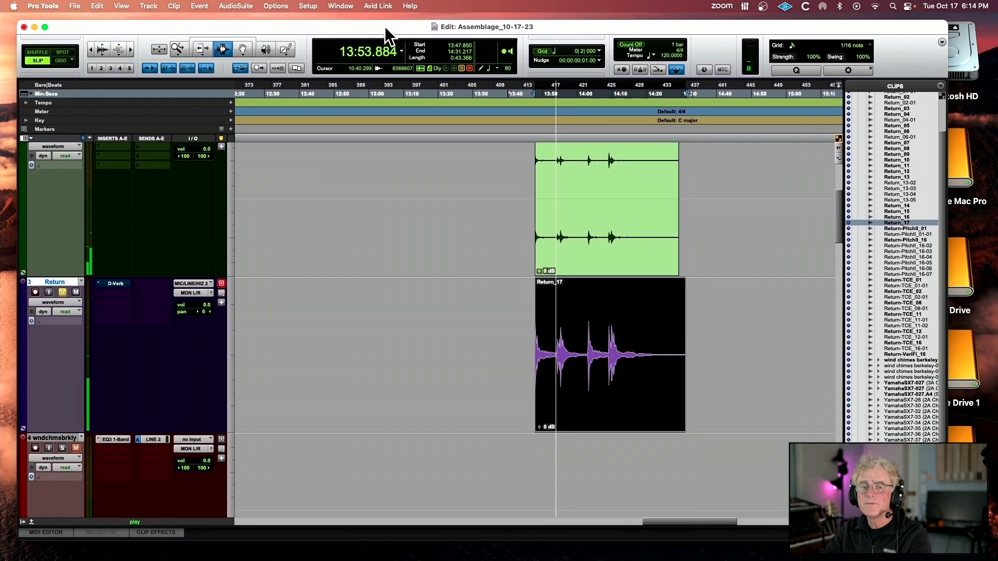
pyautogui.press('space')
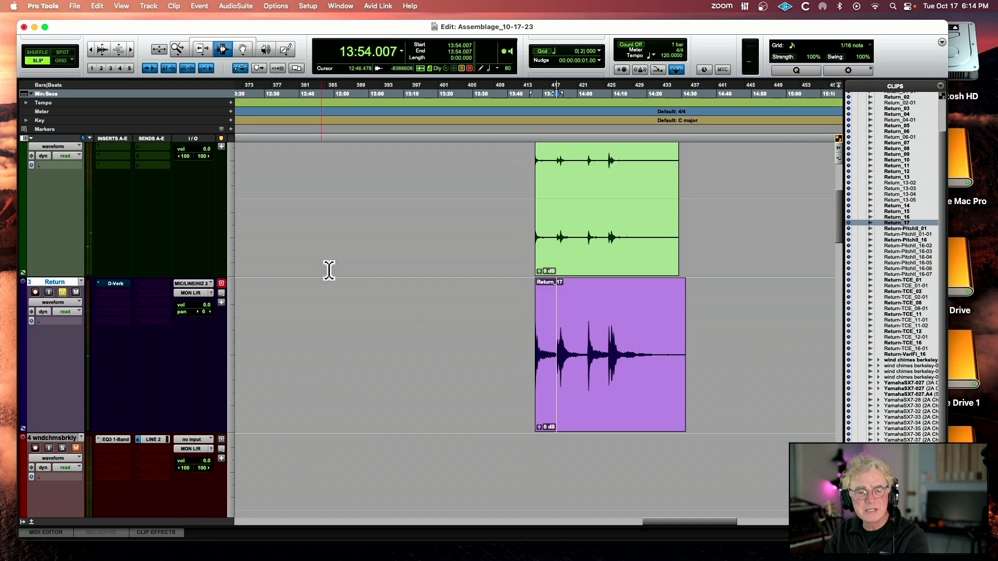
# - Turn off Insertion Follows Playback and audition the recorded Return clip from 13:47.850
pyautogui.click(541, 323)
pyautogui.doubleClick(541, 318)
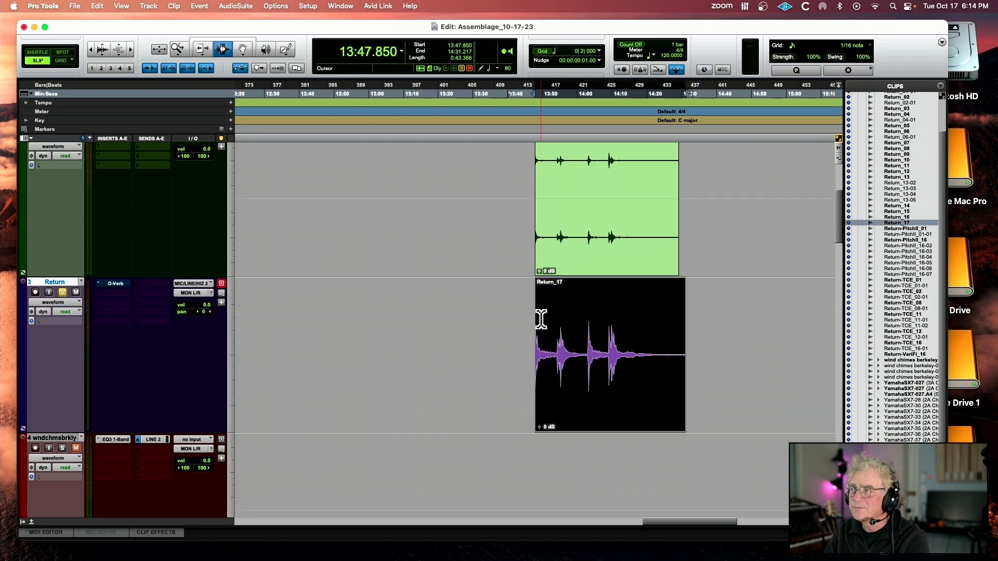
pyautogui.press('n')
pyautogui.press('space')
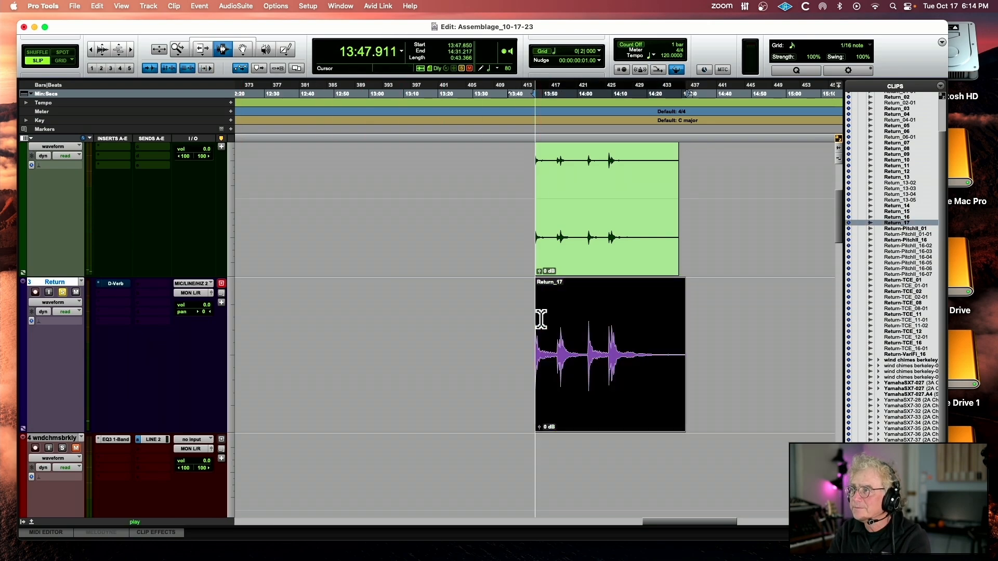
pyautogui.press('space')
pyautogui.press('space')
pyautogui.press('space')
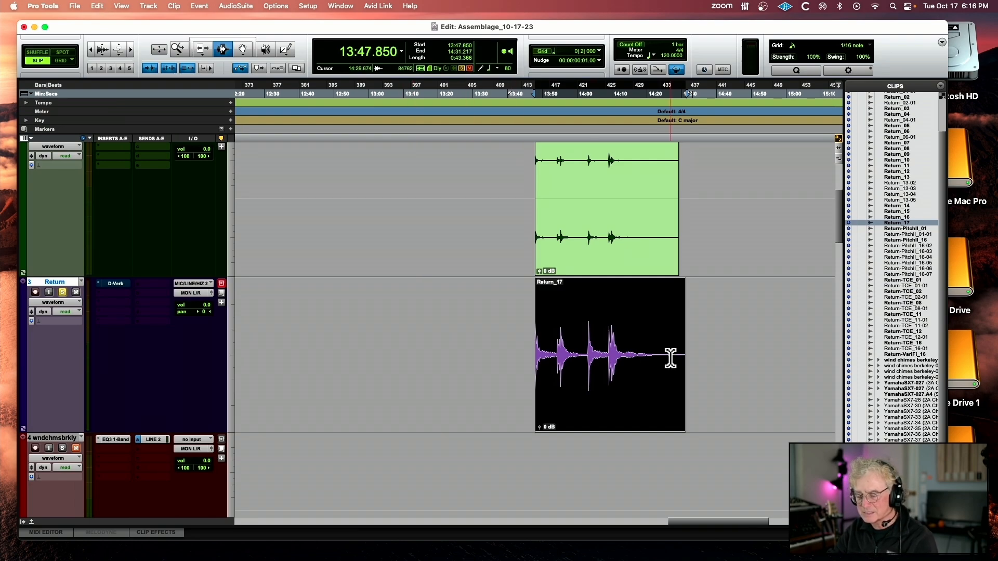
# - Paste a copy of the recorded clip on the Return track at 14:39.068 and select the pasted copy
pyautogui.click(714, 347)
pyautogui.press('super+v')
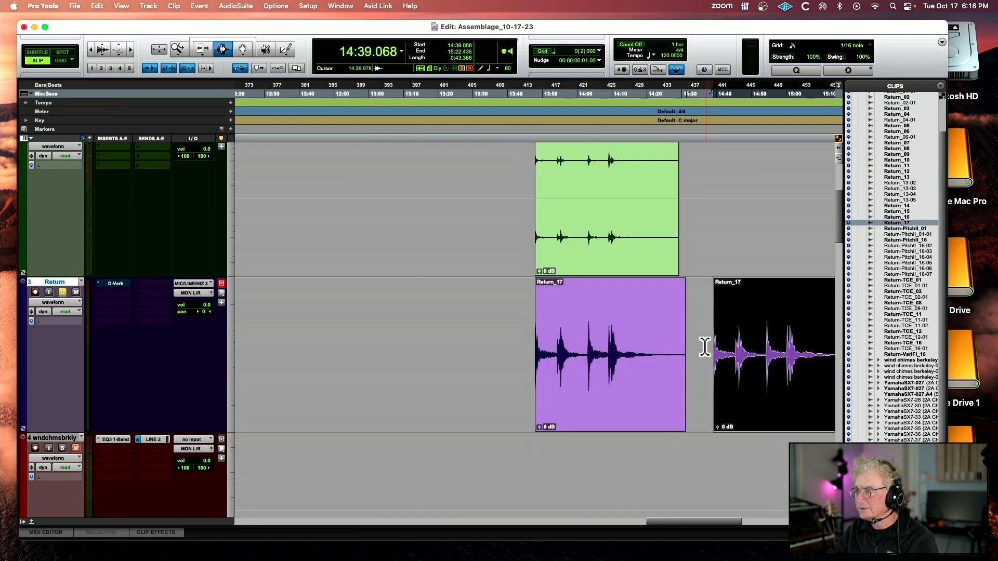
pyautogui.hscroll(5, 697, 345)
pyautogui.doubleClick(435, 333)
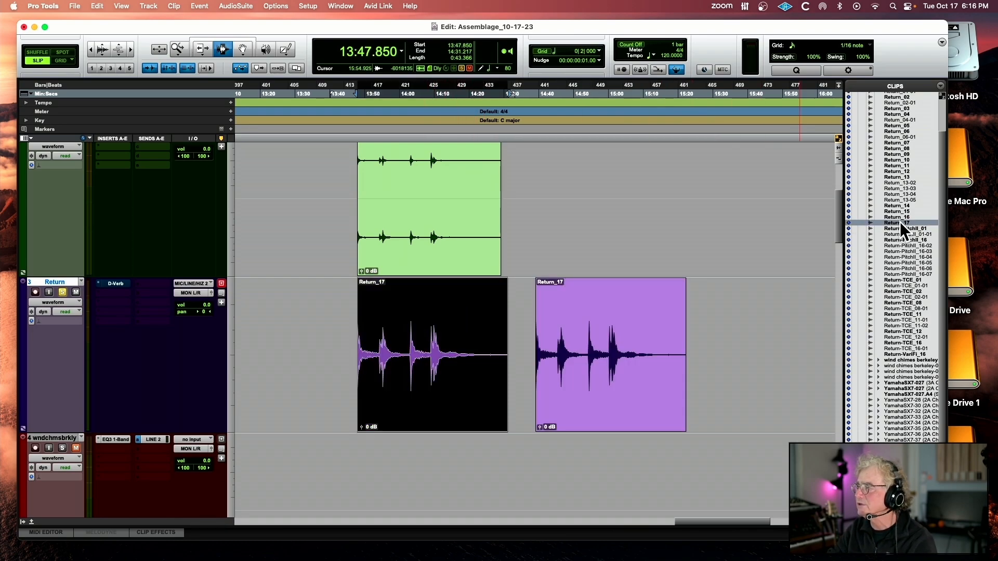
pyautogui.doubleClick(590, 311)
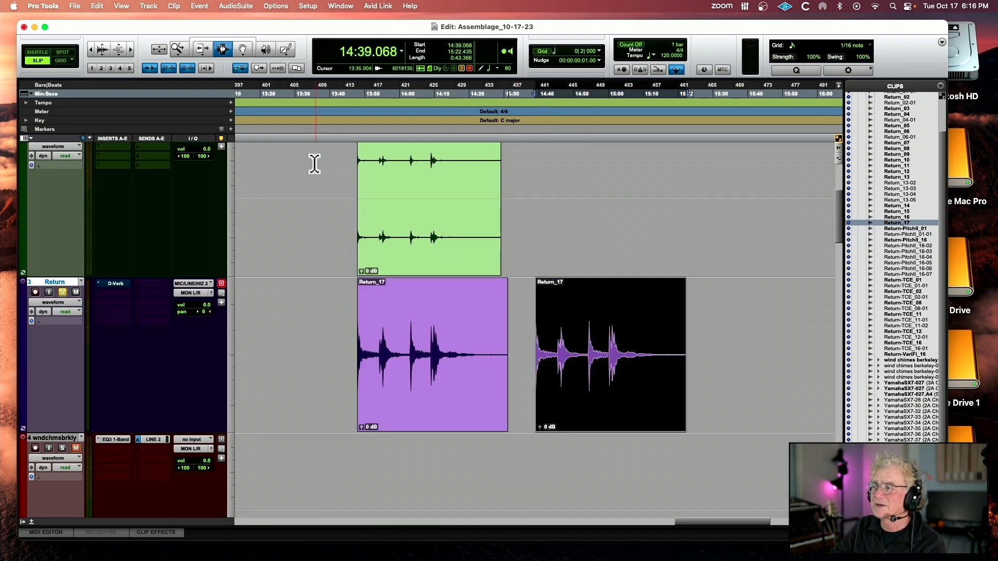
# - Open the Pitch II AudioSuite processor for the copied clip, set the coarse shift to -12 semitones and preview it
pyautogui.click(244, 5)
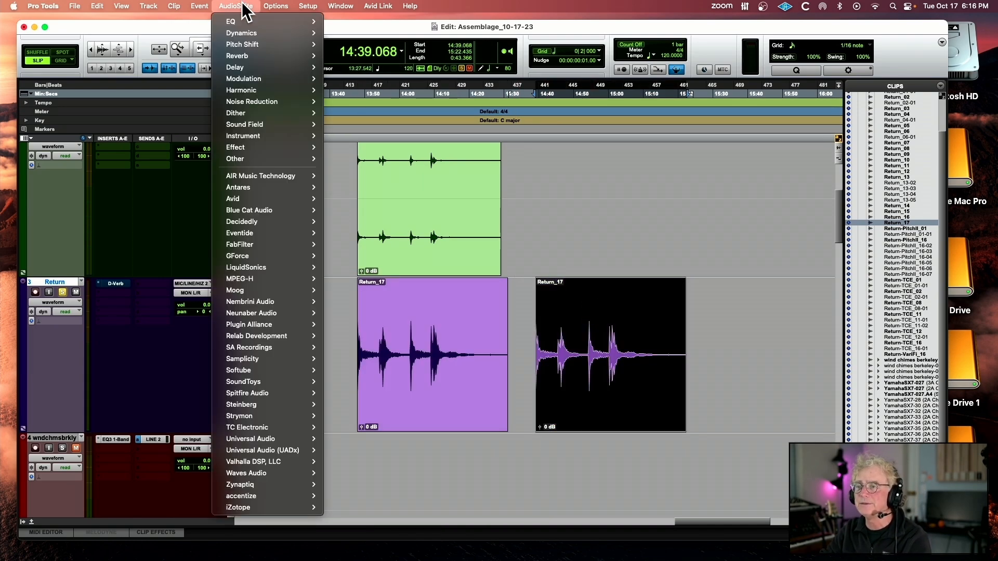
pyautogui.moveTo(260, 201)
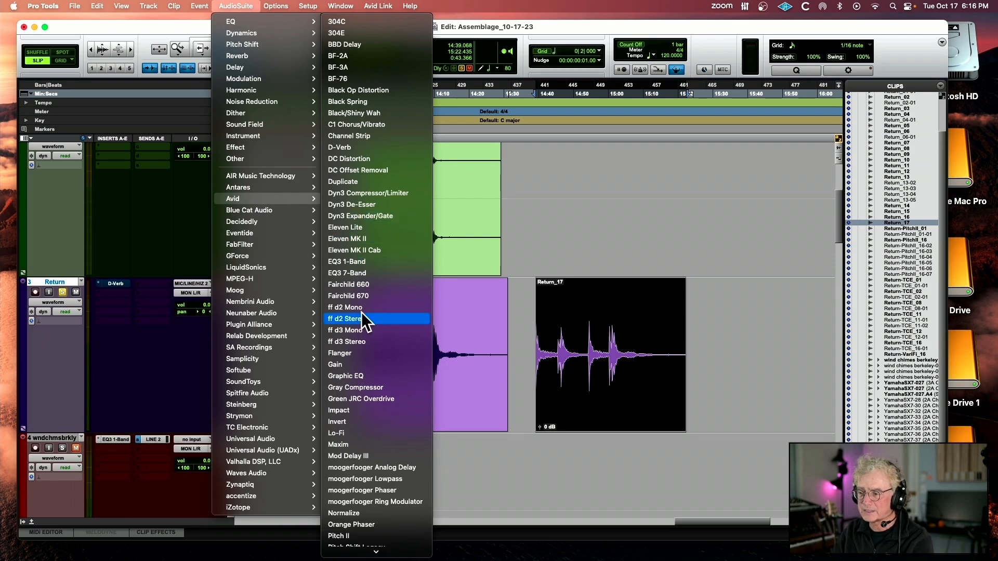
pyautogui.click(364, 536)
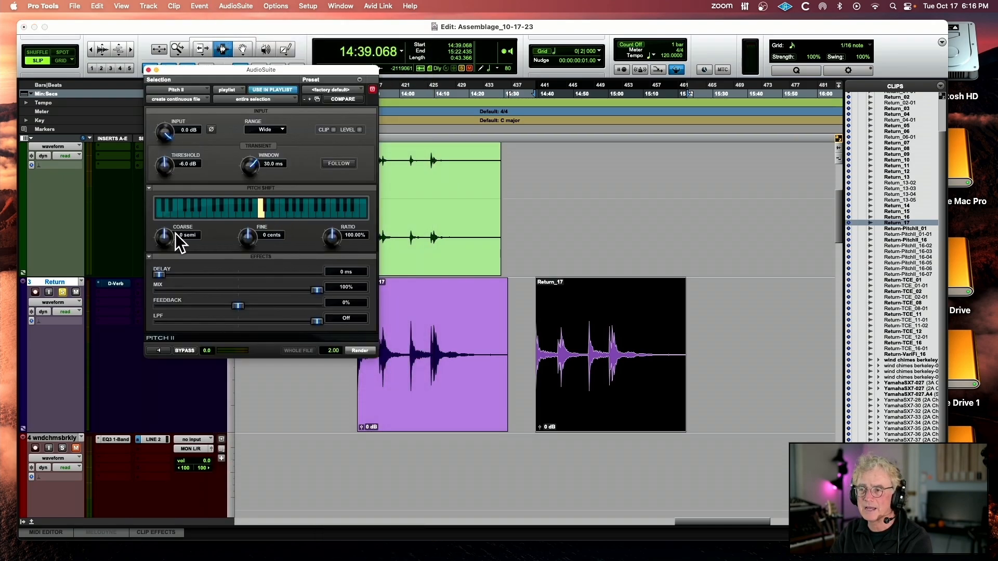
pyautogui.moveTo(156, 249); pyautogui.dragTo(151, 267)
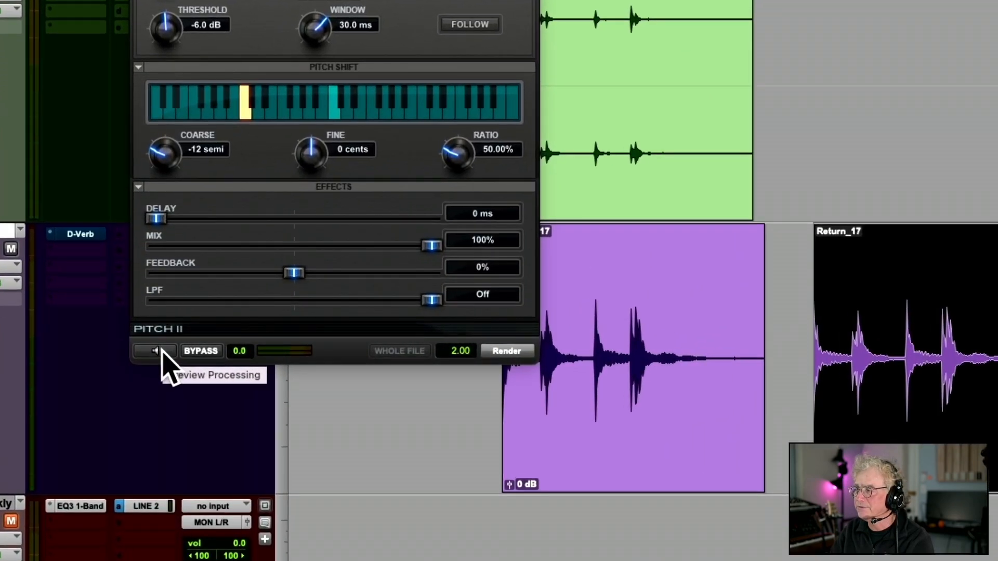
pyautogui.click(156, 352)
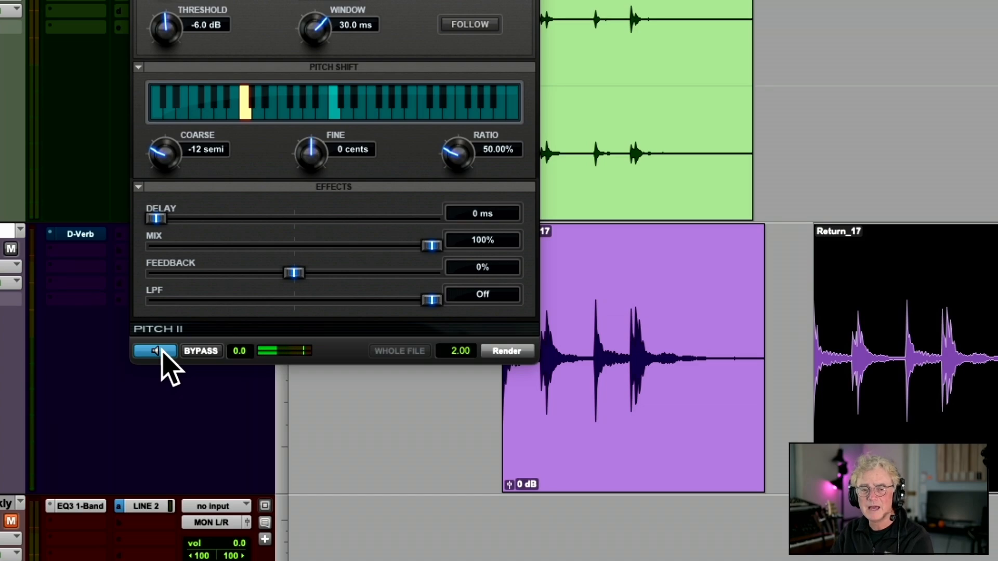
pyautogui.click(163, 351)
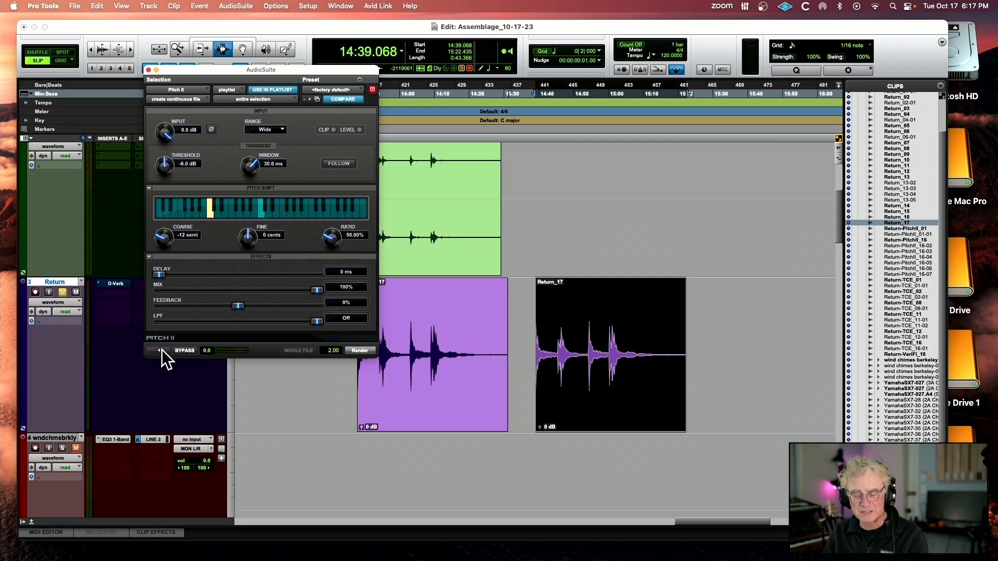
# - Render the octave-down pitch shift on the copied clip, play it back and keep the Pitch II window open for another plug-in
pyautogui.click(159, 350)
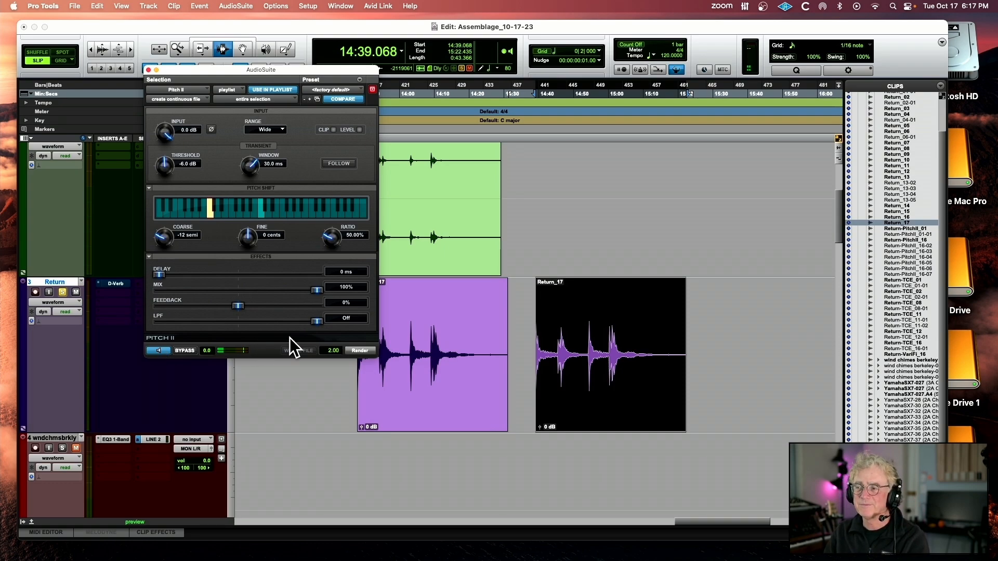
pyautogui.click(360, 352)
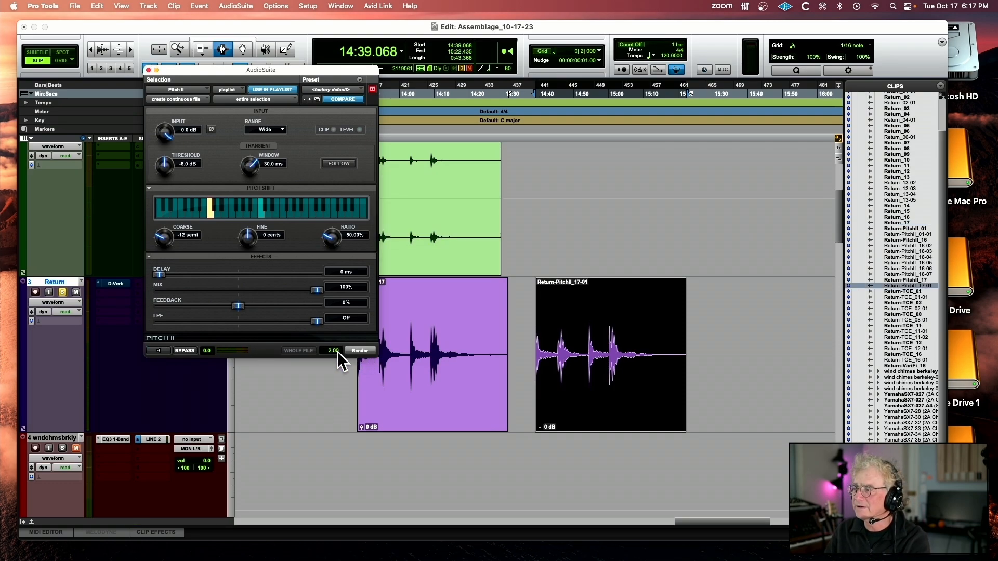
pyautogui.press('space')
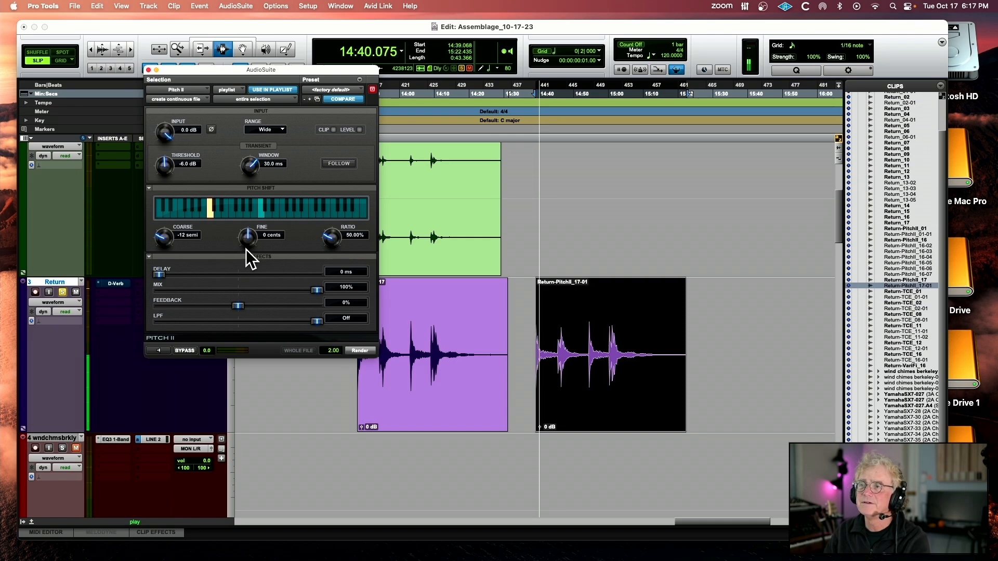
pyautogui.click(372, 90)
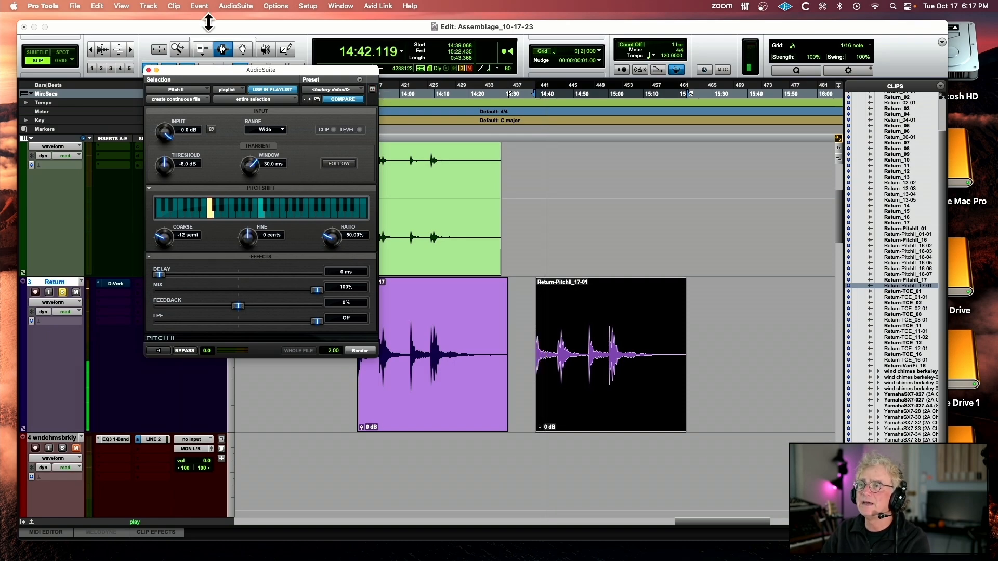
pyautogui.press('space')
# - Open Avid's Time Compression/Expansion AudioSuite processor for the pitch-shifted clip, set the ratio to 2.000:1 and start playback
pyautogui.click(235, 5)
pyautogui.moveTo(238, 199)
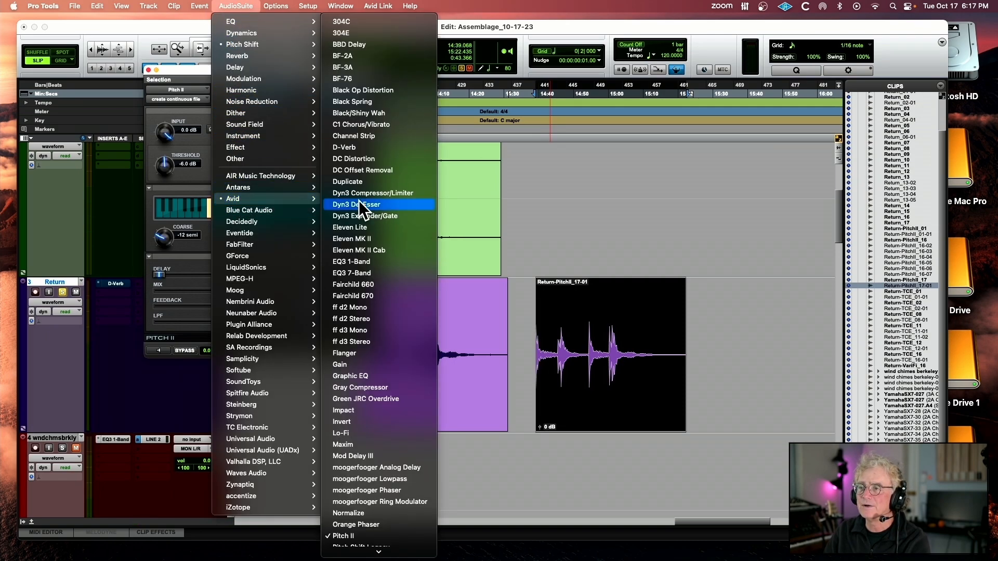
pyautogui.scroll(-15, 359, 483)
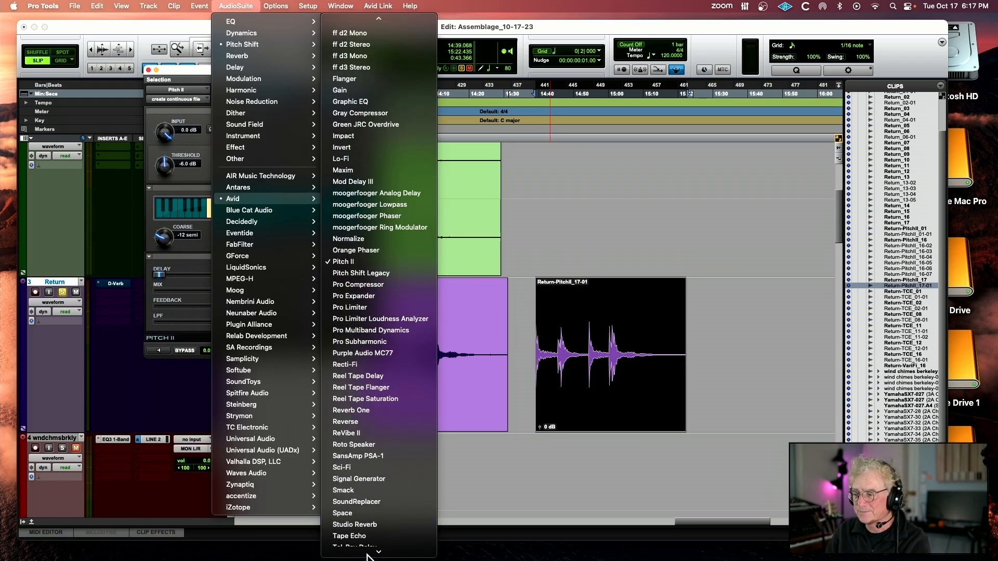
pyautogui.scroll(-3, 373, 548)
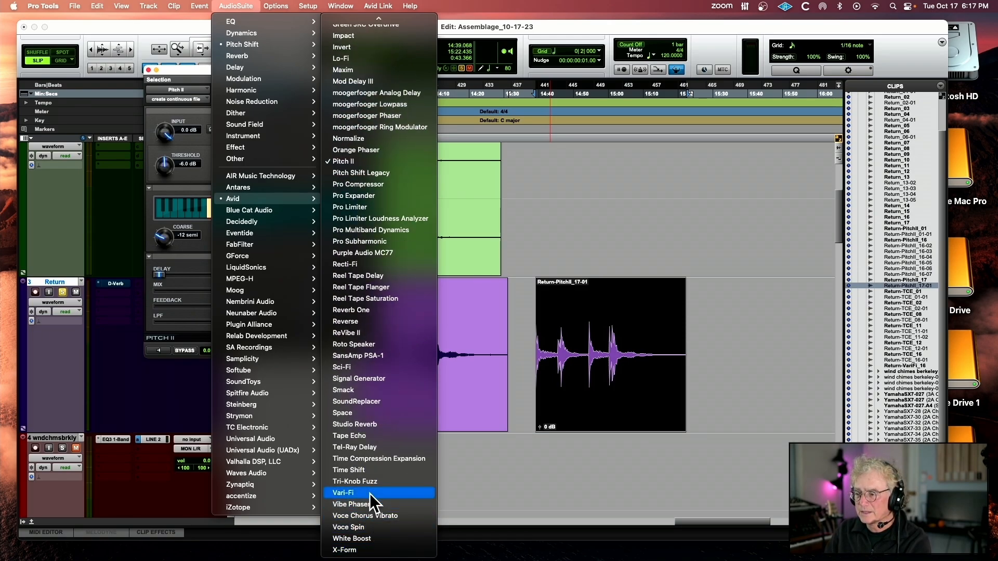
pyautogui.click(389, 457)
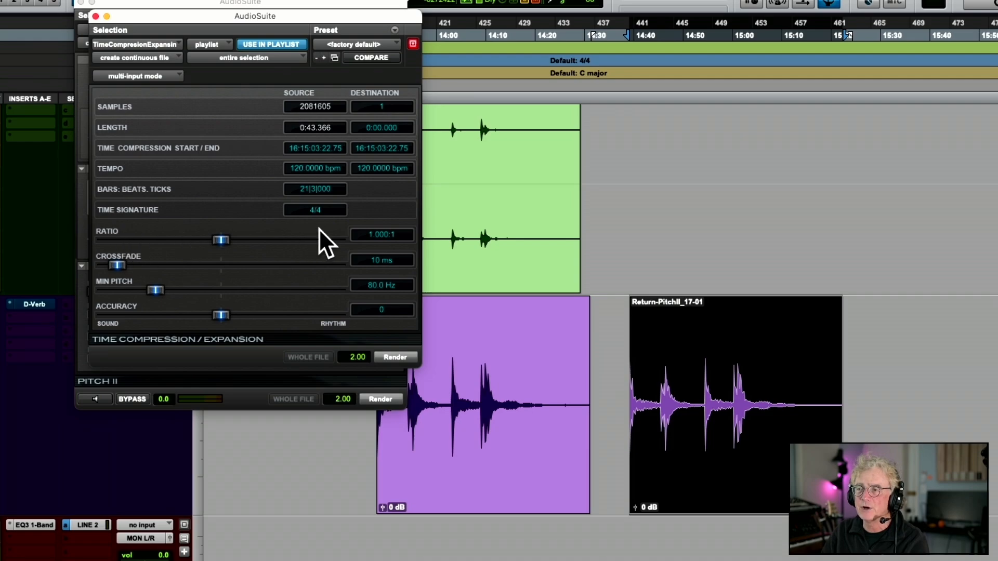
pyautogui.click(372, 236)
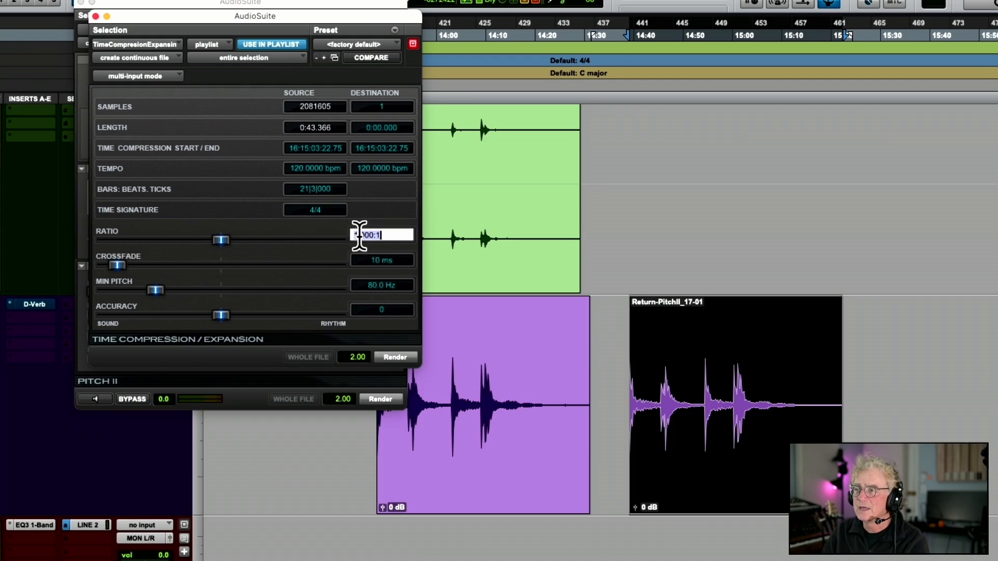
pyautogui.moveTo(358, 235); pyautogui.dragTo(340, 236)
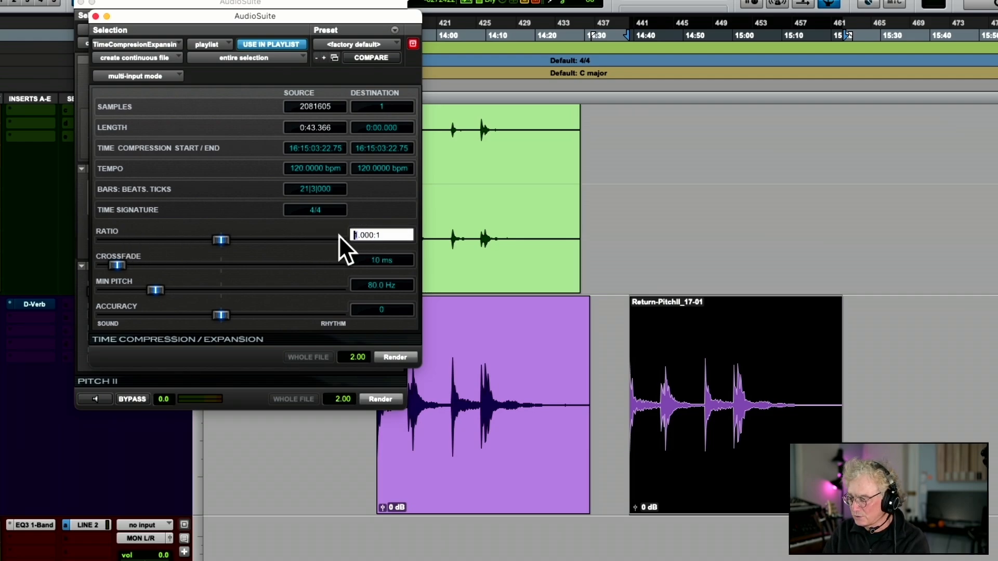
pyautogui.click(396, 356)
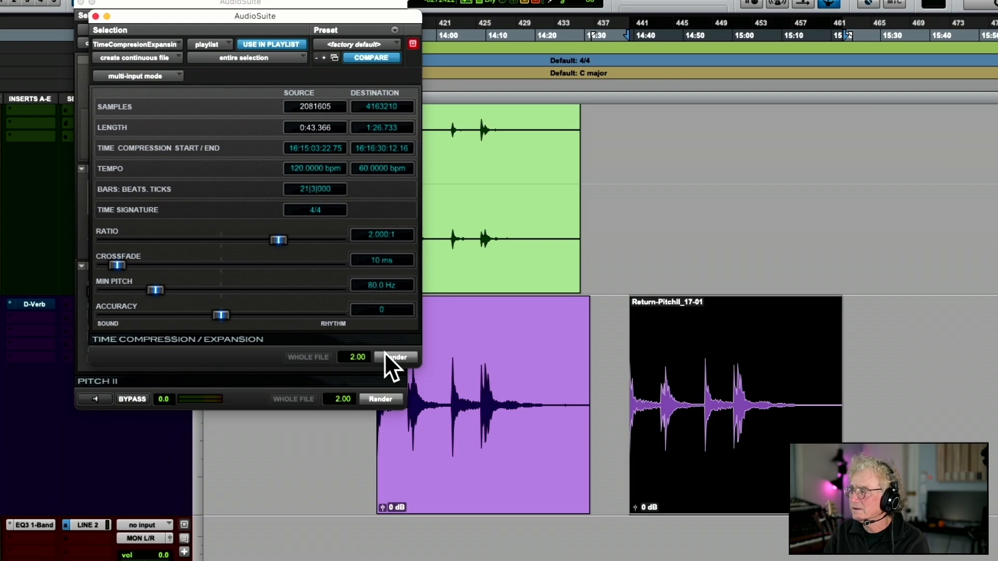
pyautogui.press('space')
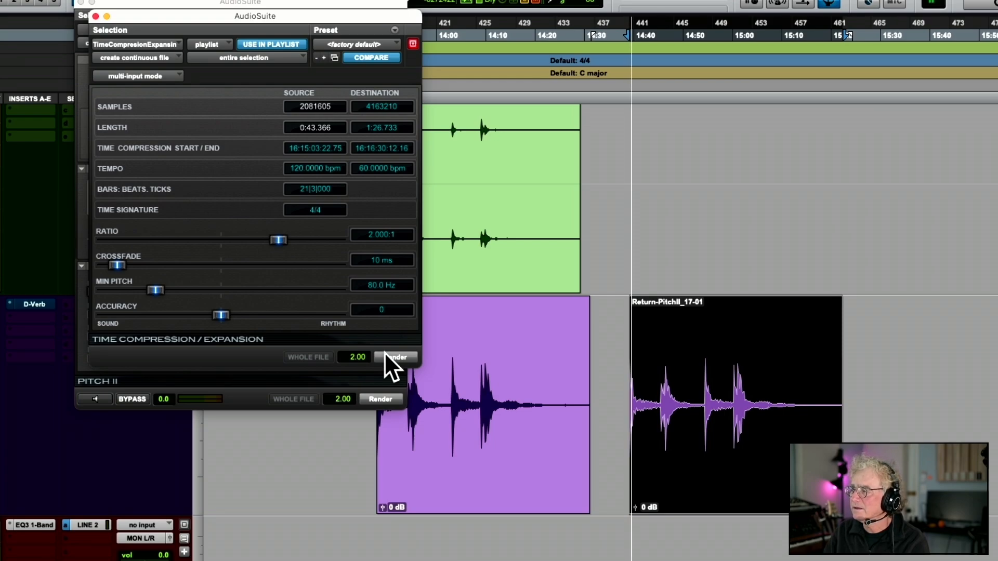
# - Try rendering the pitch-shifted clip with a 0.500:1 time compression ratio and undo the render
pyautogui.click(380, 235)
pyautogui.write('0.5')
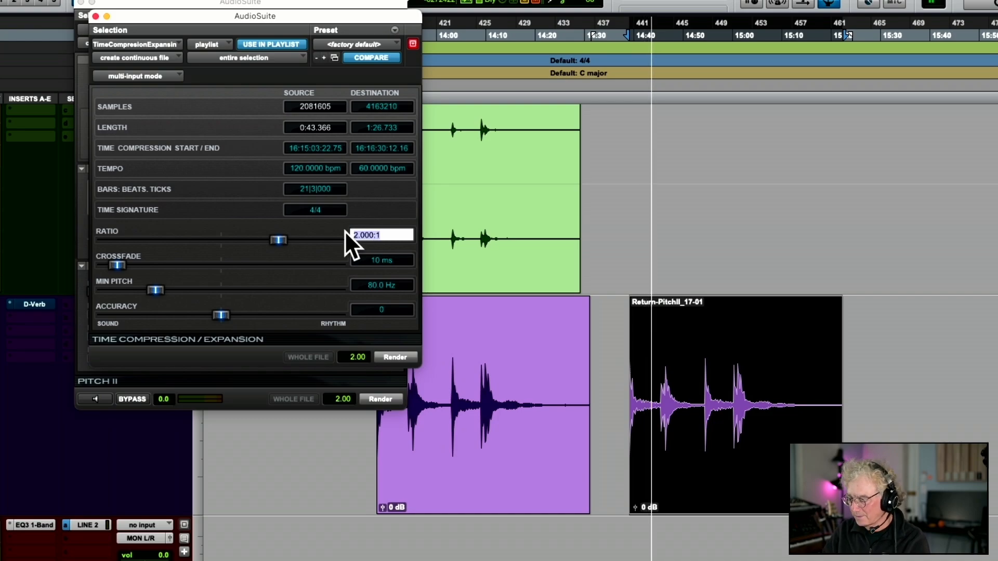
pyautogui.press('Return')
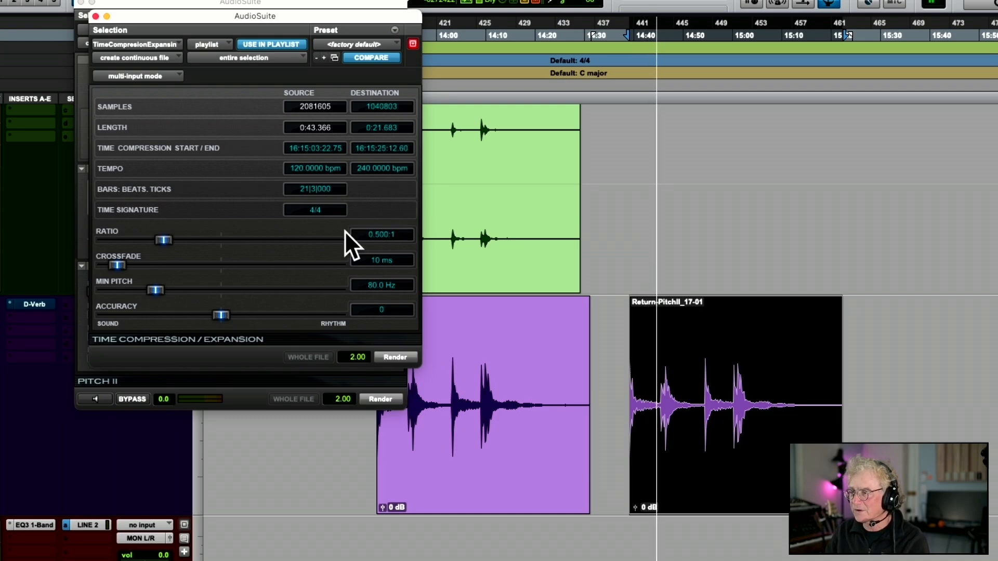
pyautogui.click(390, 356)
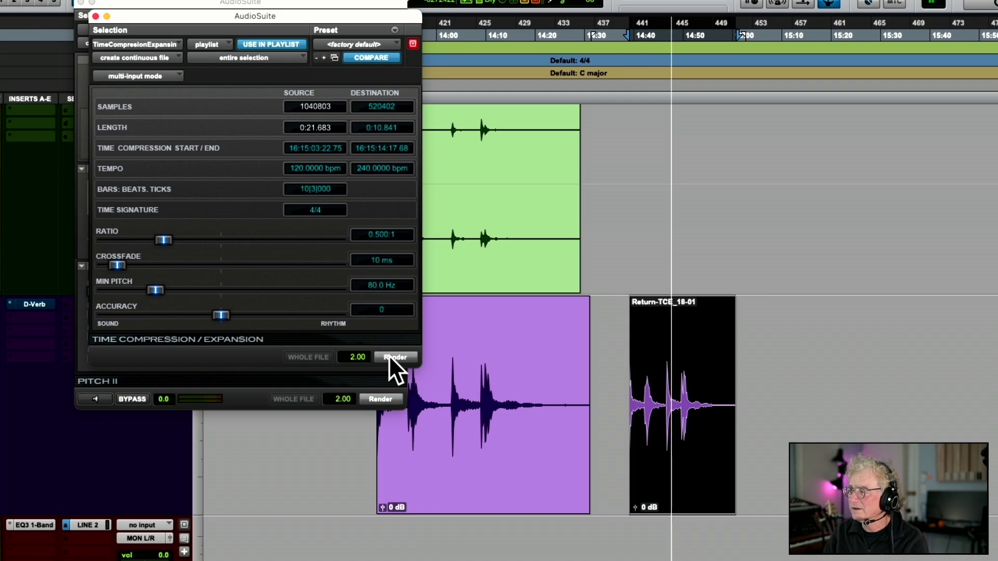
pyautogui.press('super+z')
# - Set the time compression ratio to 2.000:1, render it on the pitch-shifted clip and play back the stretched clip
pyautogui.click(373, 232)
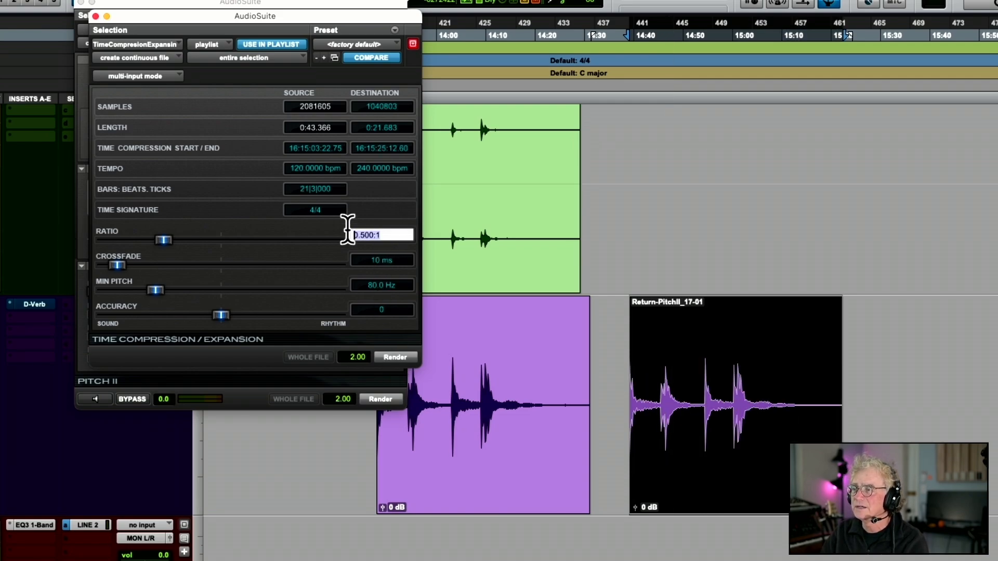
pyautogui.write('2')
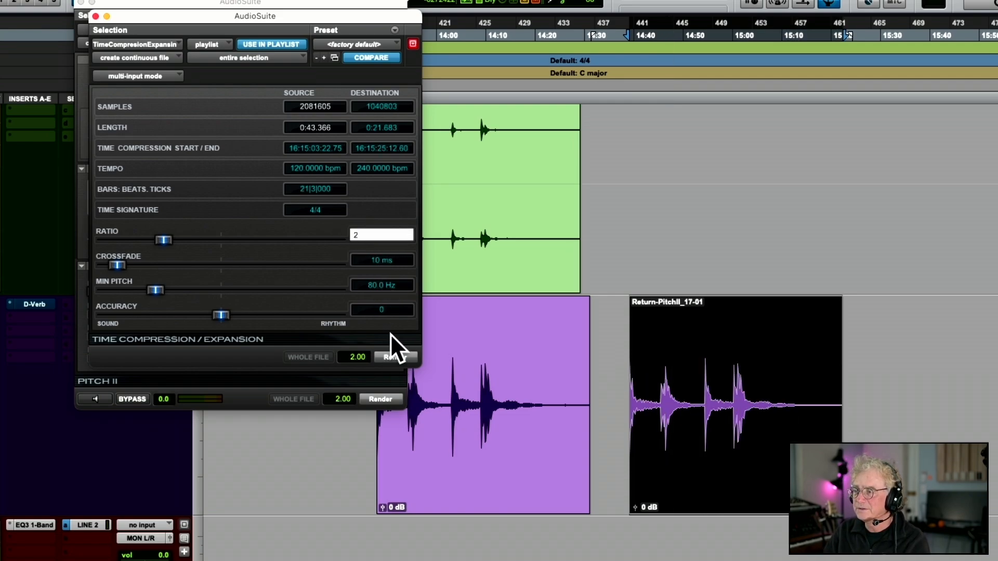
pyautogui.press('Return')
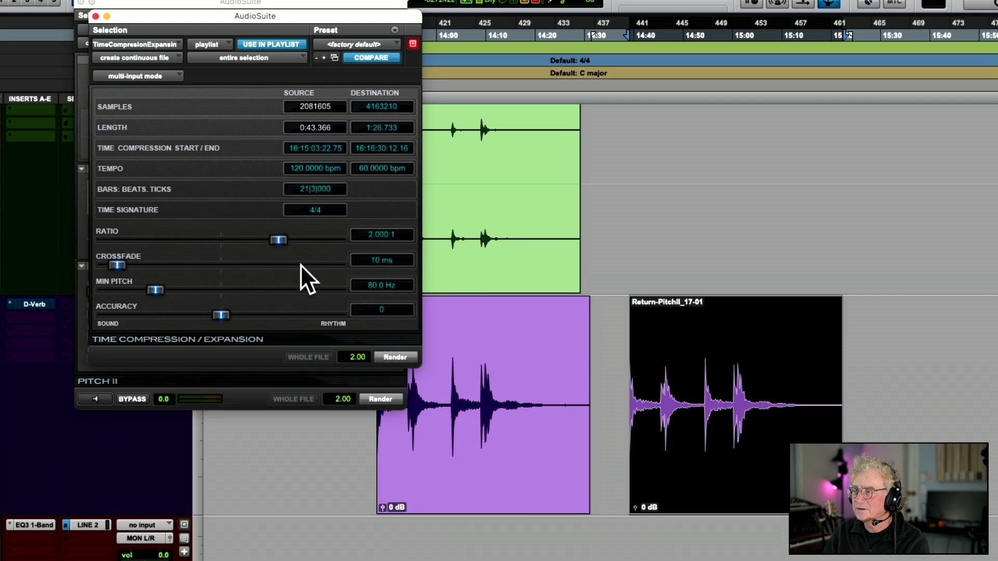
pyautogui.click(392, 356)
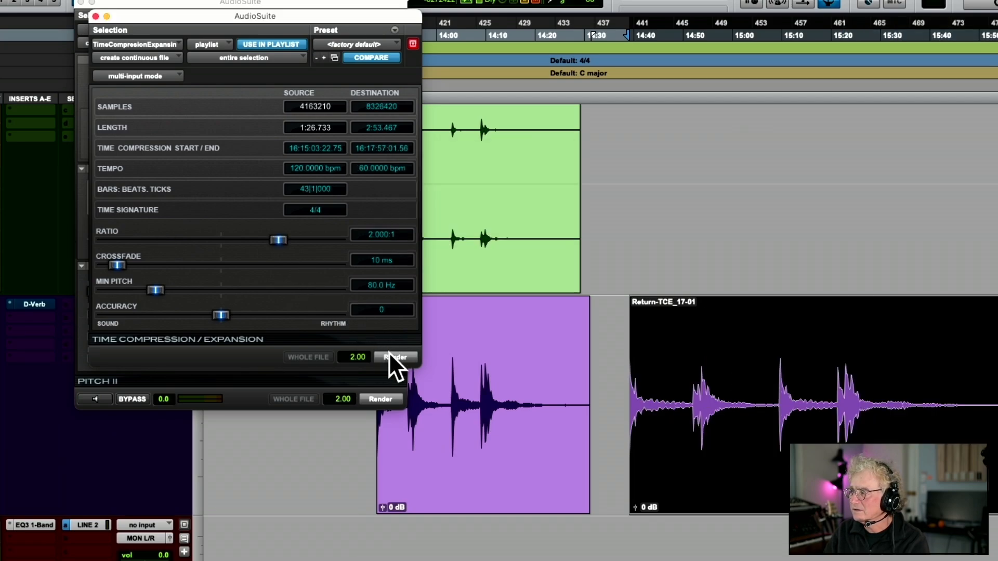
pyautogui.hscroll(3, 572, 364)
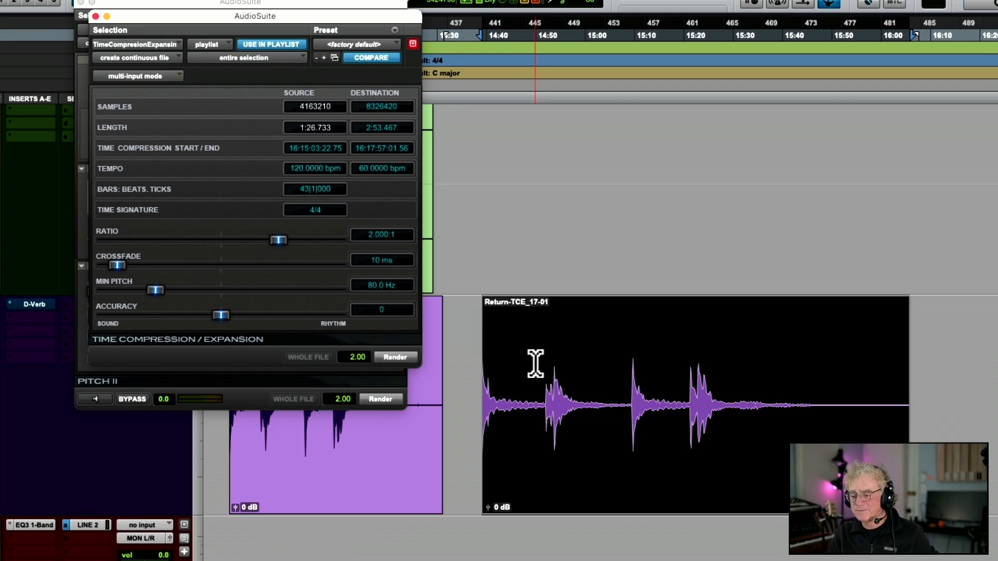
pyautogui.press('space')
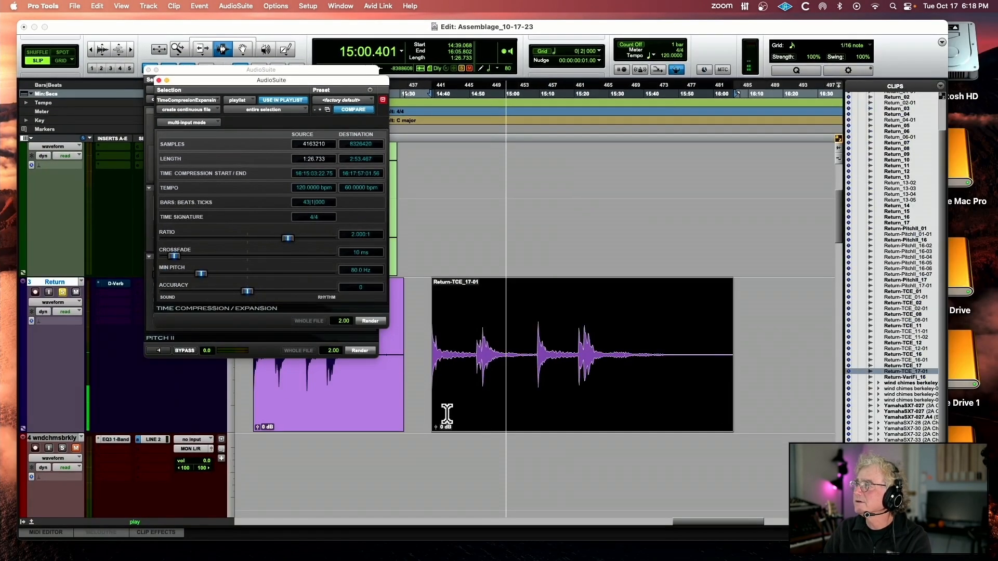
pyautogui.press('space')
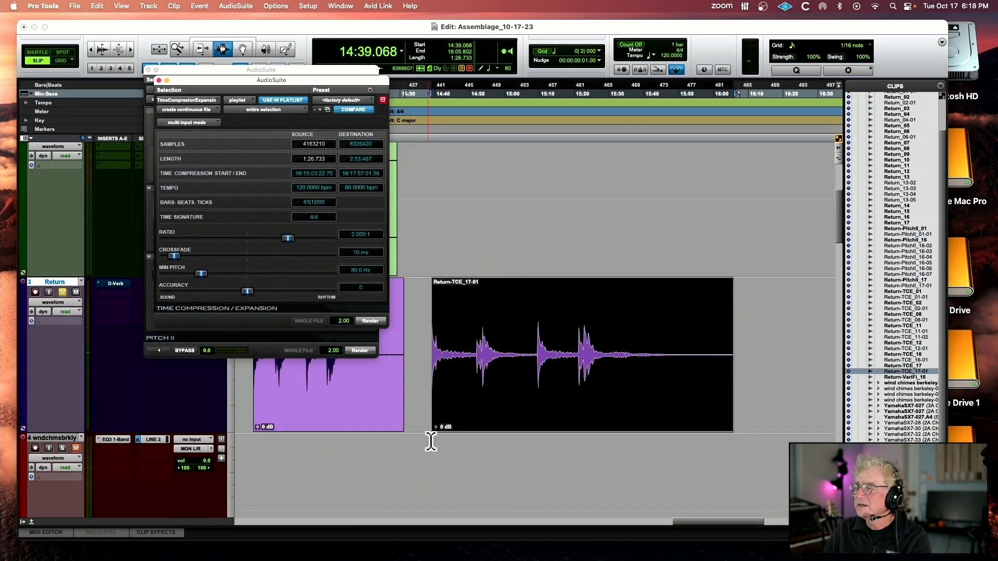
# - Raise the stretched clip's gain to +5.2 dB and play it back from its second attack
pyautogui.moveTo(437, 428); pyautogui.dragTo(438, 425)
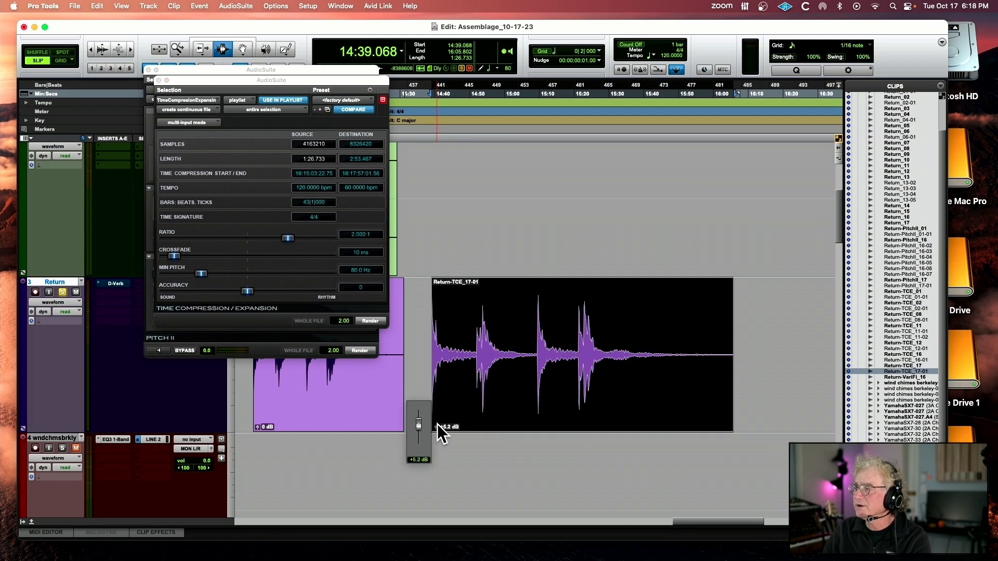
pyautogui.click(480, 355)
pyautogui.press('space')
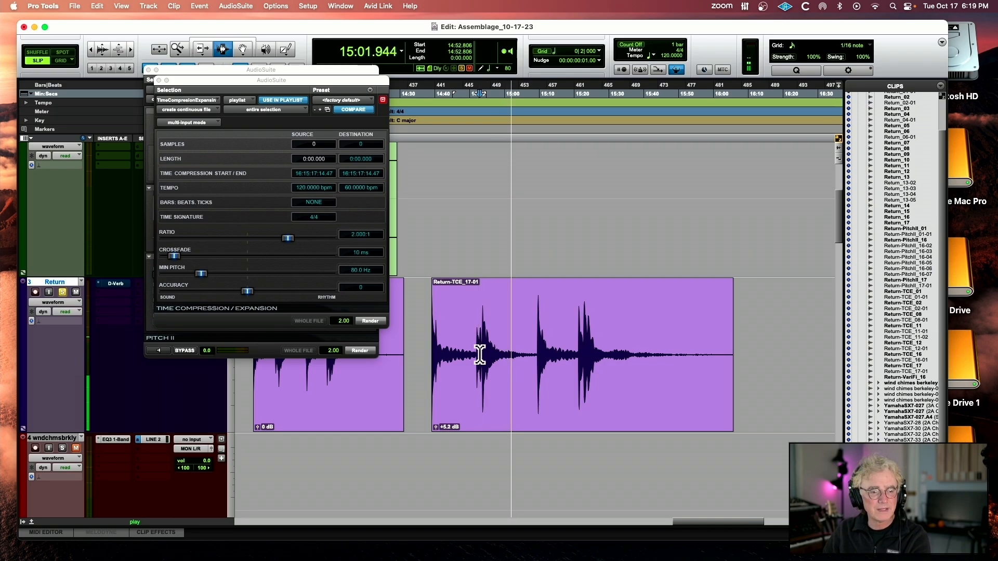
pyautogui.press('space')
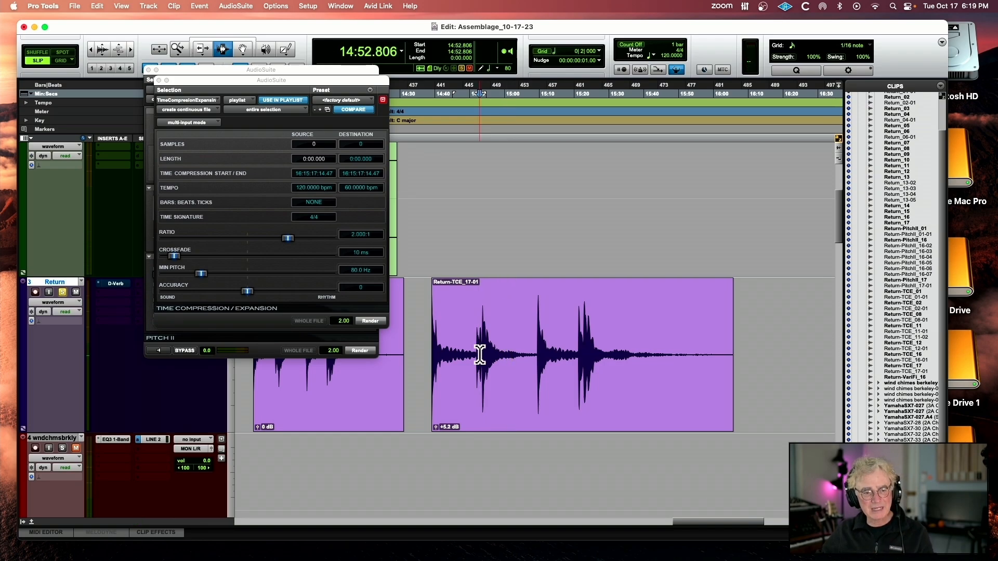
# - Close the Time Compression/Expansion and Pitch II AudioSuite windows
pyautogui.scroll(5, 479, 355)
pyautogui.hscroll(-1, 480, 355)
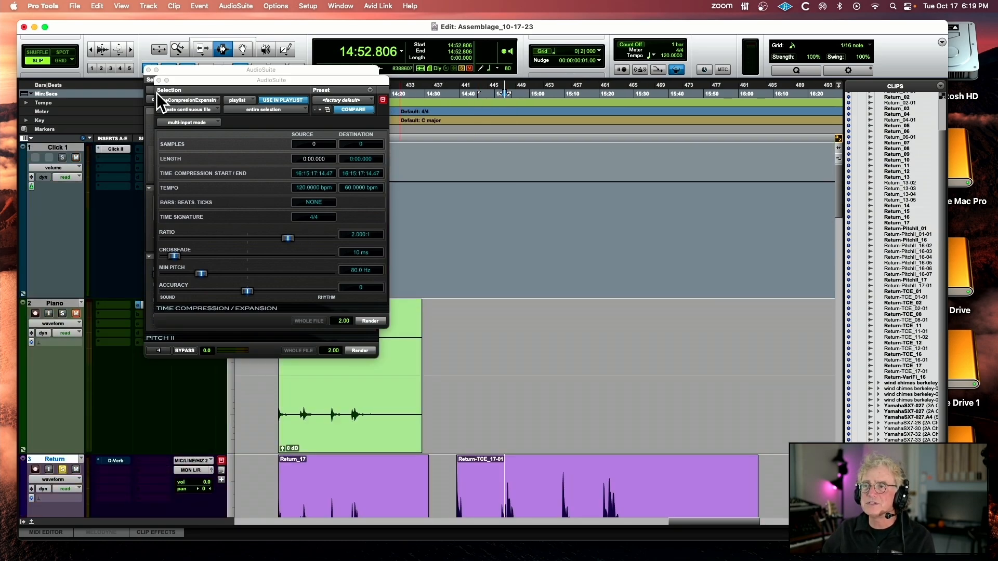
pyautogui.click(158, 79)
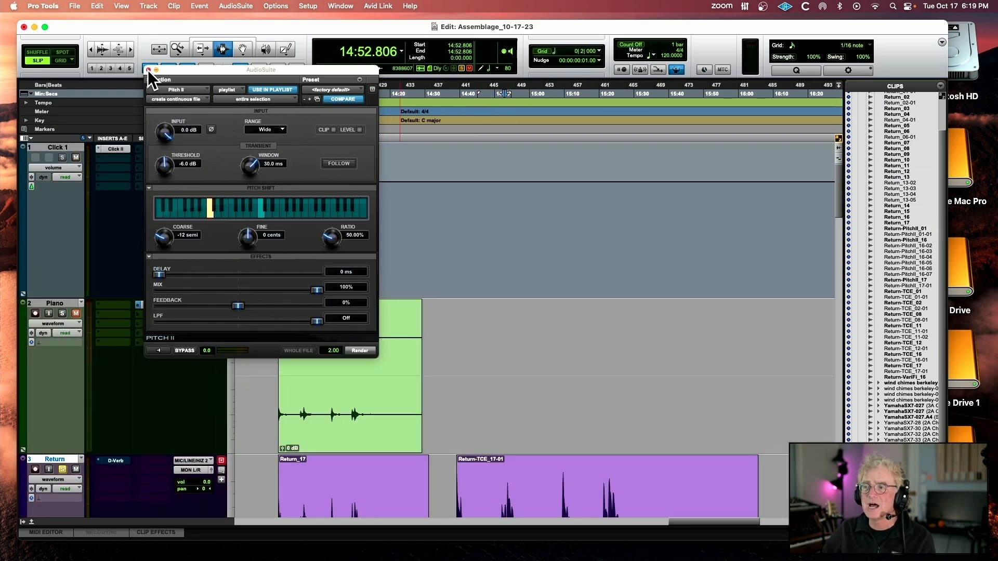
pyautogui.click(149, 70)
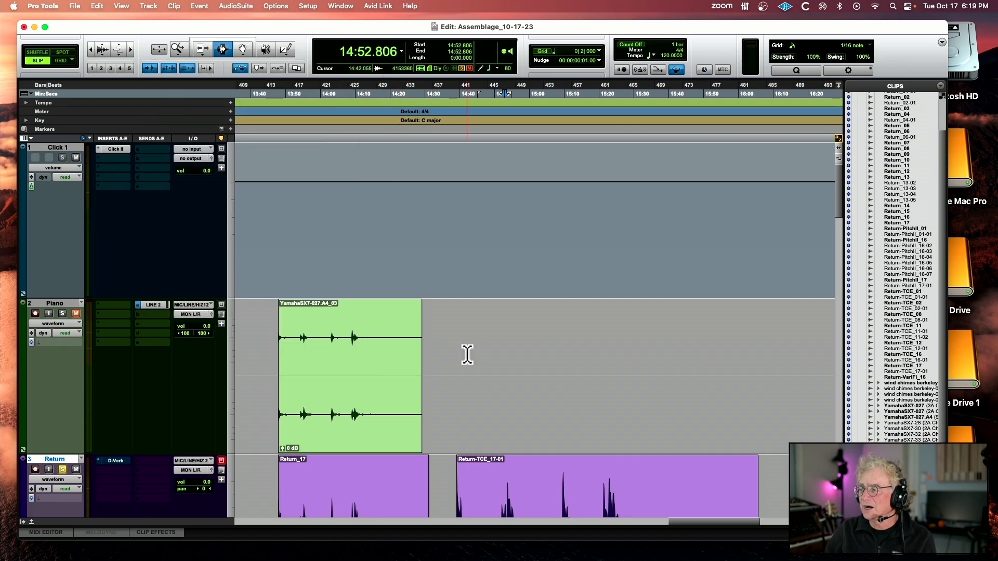
# - Open Avid's Vari-Fi AudioSuite processor, select the time-stretched clip on the Return track and preview the slow-down effect
pyautogui.scroll(-5, 466, 353)
pyautogui.hscroll(1, 467, 353)
pyautogui.doubleClick(476, 355)
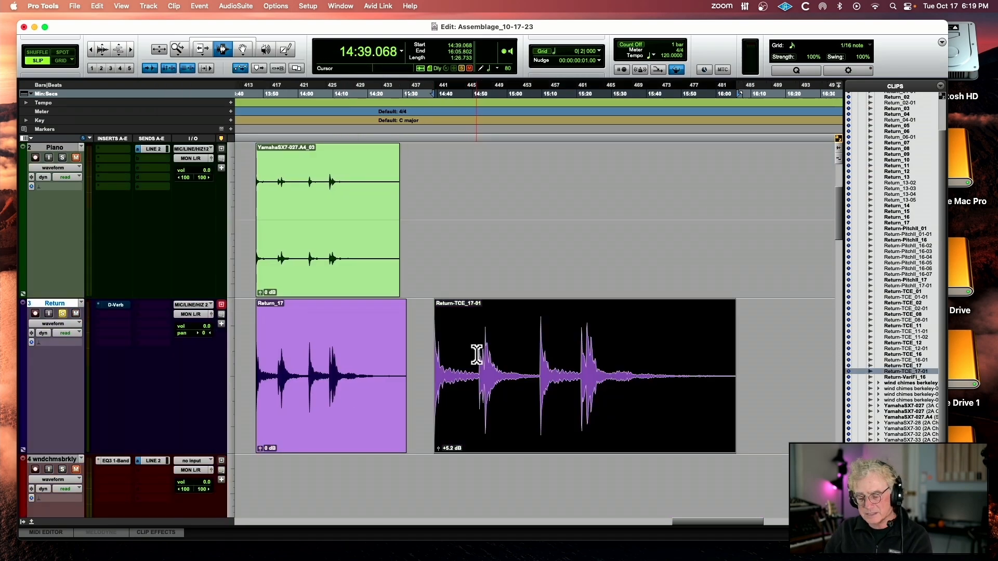
pyautogui.press('super+bracketleft')
pyautogui.click(655, 364)
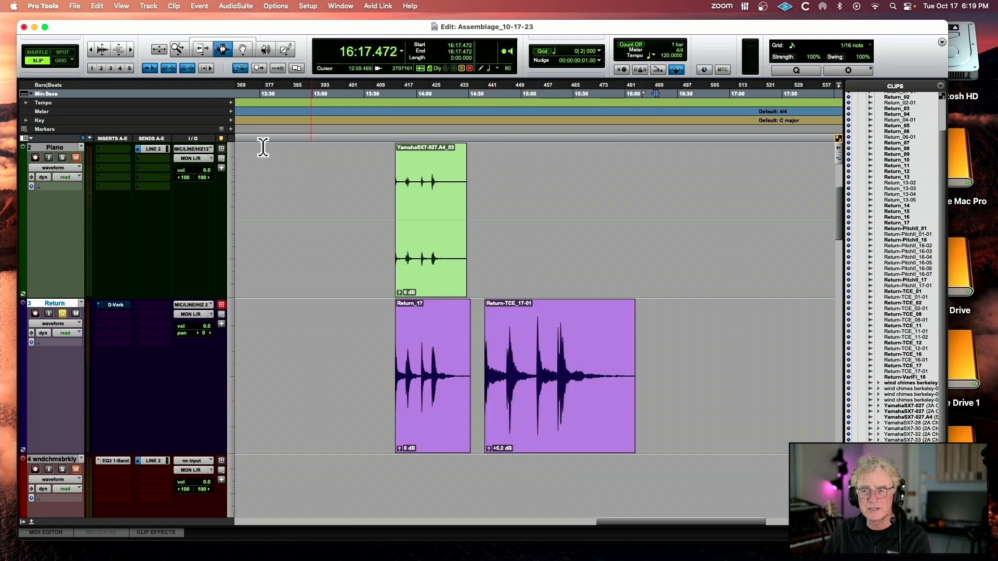
pyautogui.click(243, 7)
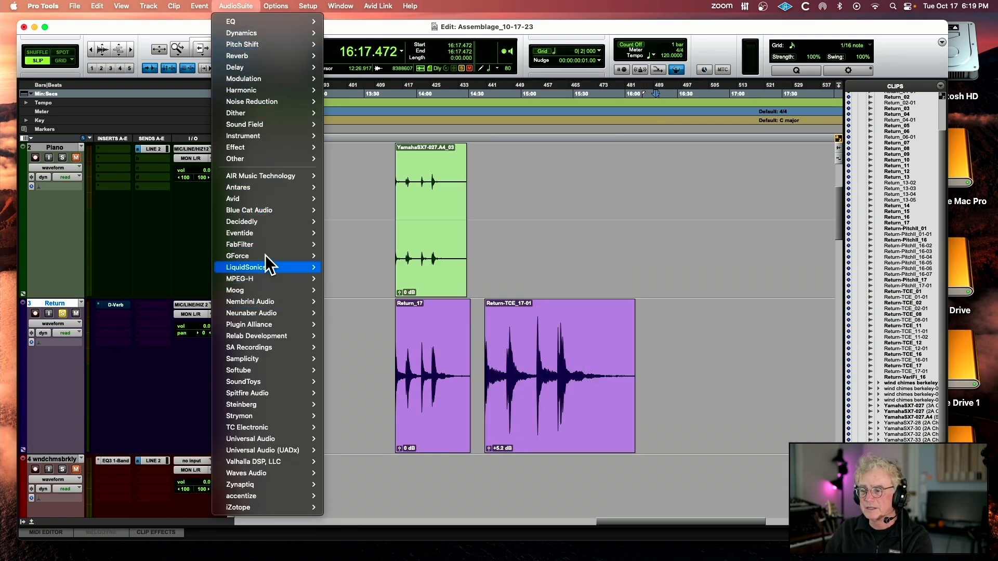
pyautogui.moveTo(269, 161)
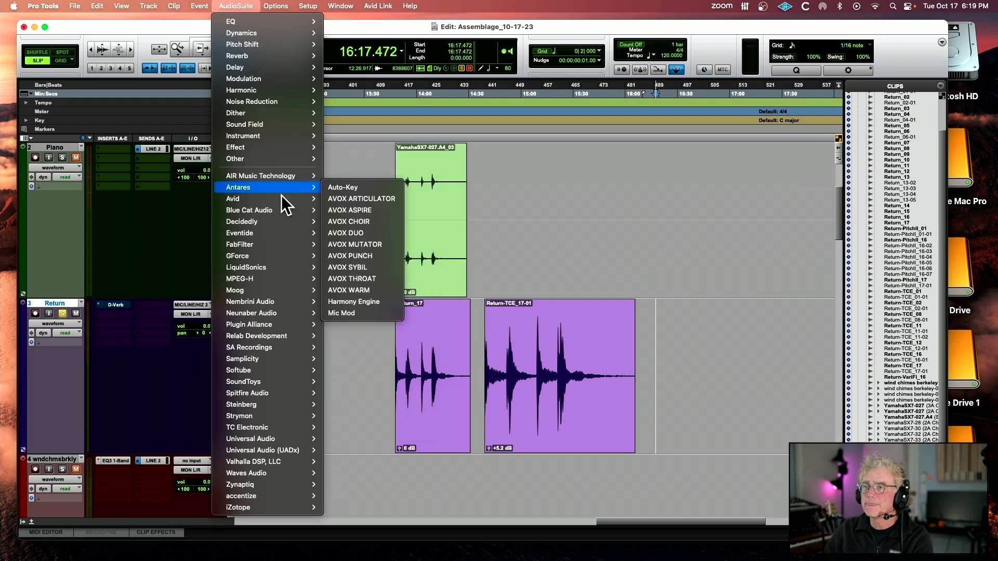
pyautogui.moveTo(270, 199)
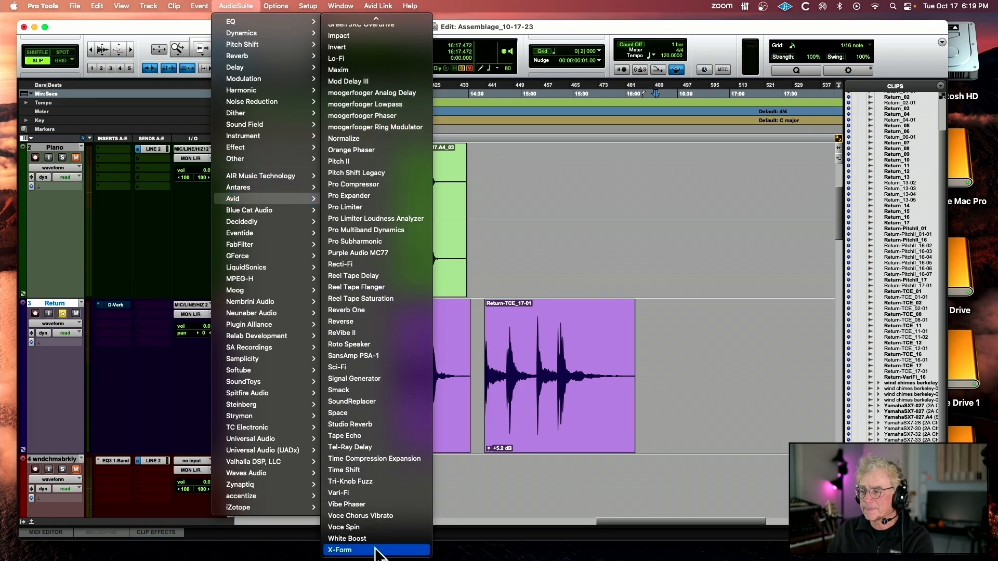
pyautogui.click(373, 493)
pyautogui.doubleClick(526, 325)
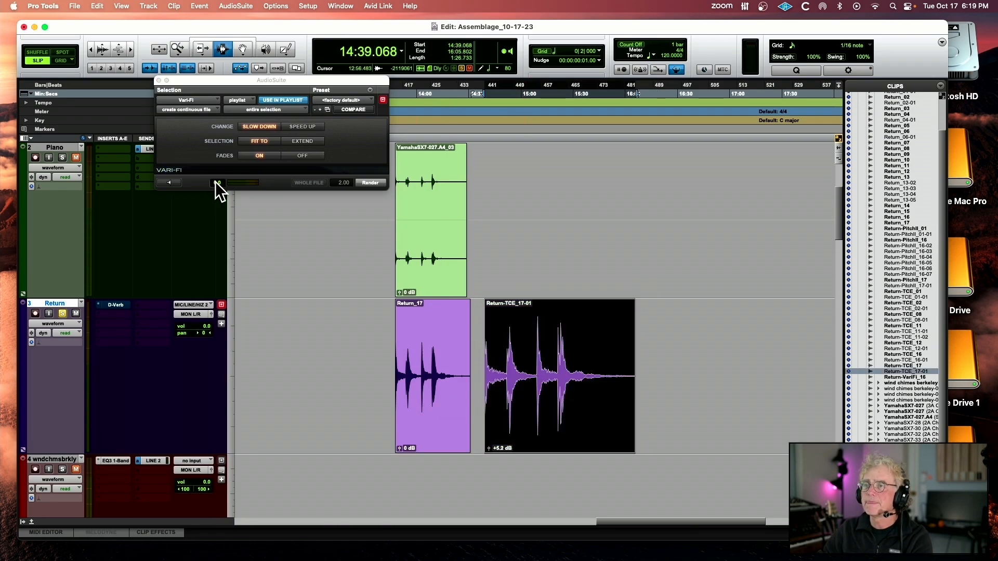
pyautogui.click(169, 182)
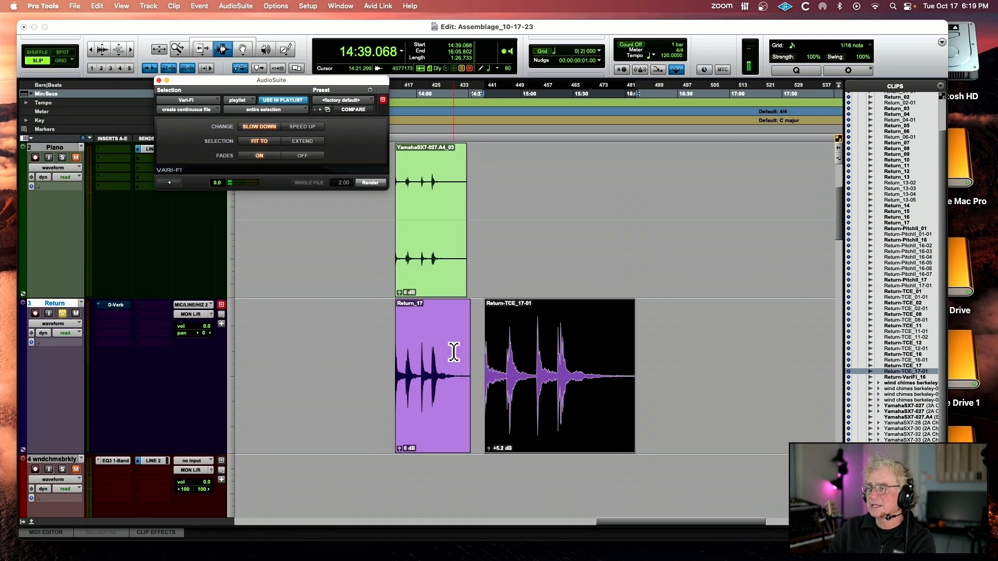
# - Preview the Vari-Fi slow-down on the original Return_17 clip and set the effect's selection option to Extend
pyautogui.doubleClick(453, 350)
pyautogui.click(173, 182)
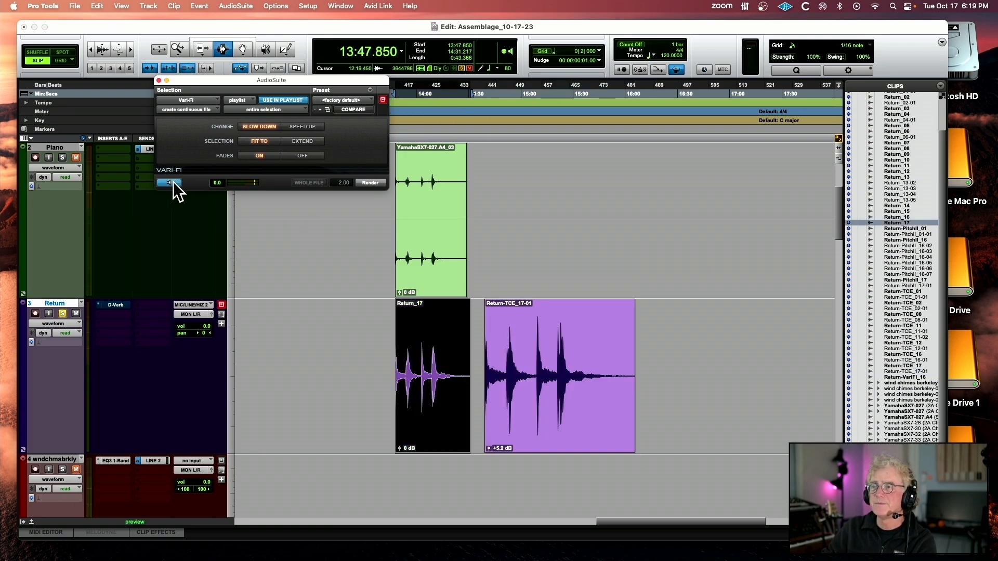
pyautogui.click(298, 142)
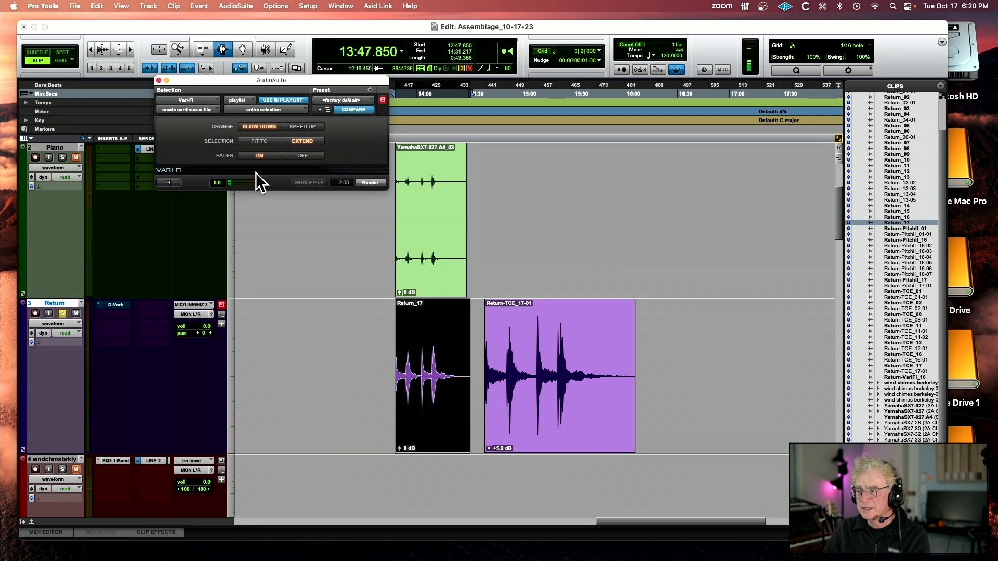
# - Place a copy of Return_17 after the stretched clip, render the Vari-Fi slow-down on it and play it back
pyautogui.click(650, 334)
pyautogui.moveTo(650, 334); pyautogui.dragTo(728, 335)
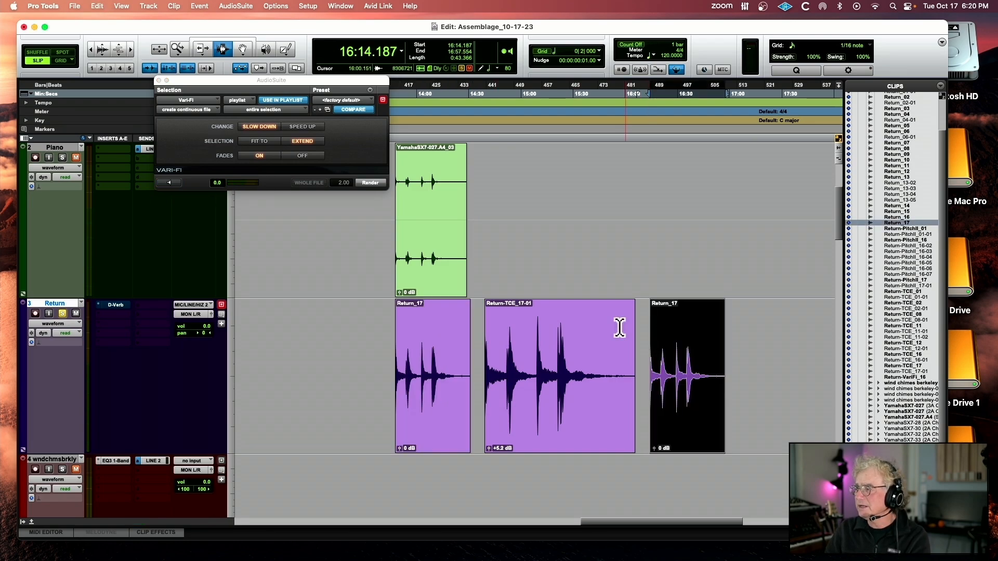
pyautogui.click(370, 182)
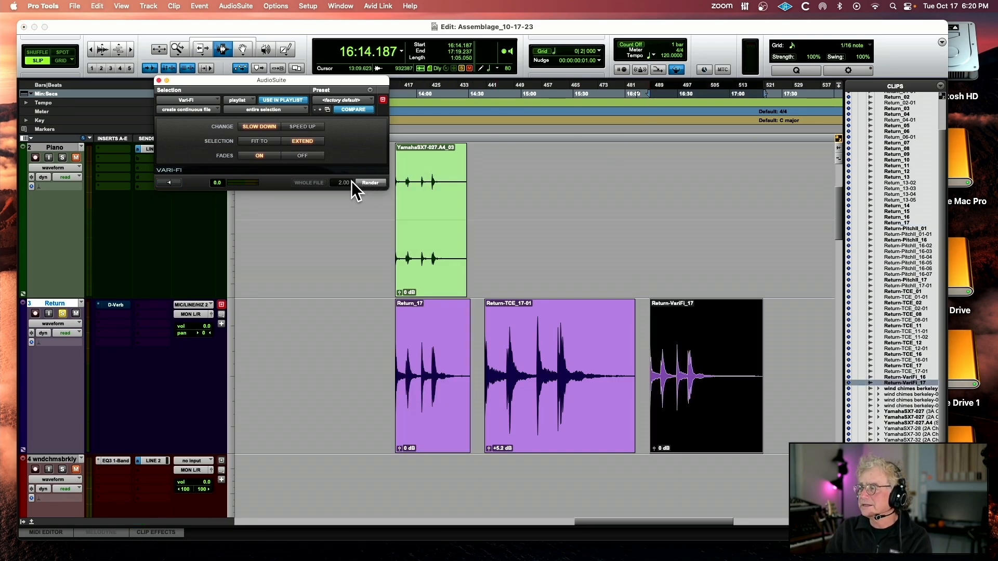
pyautogui.press('space')
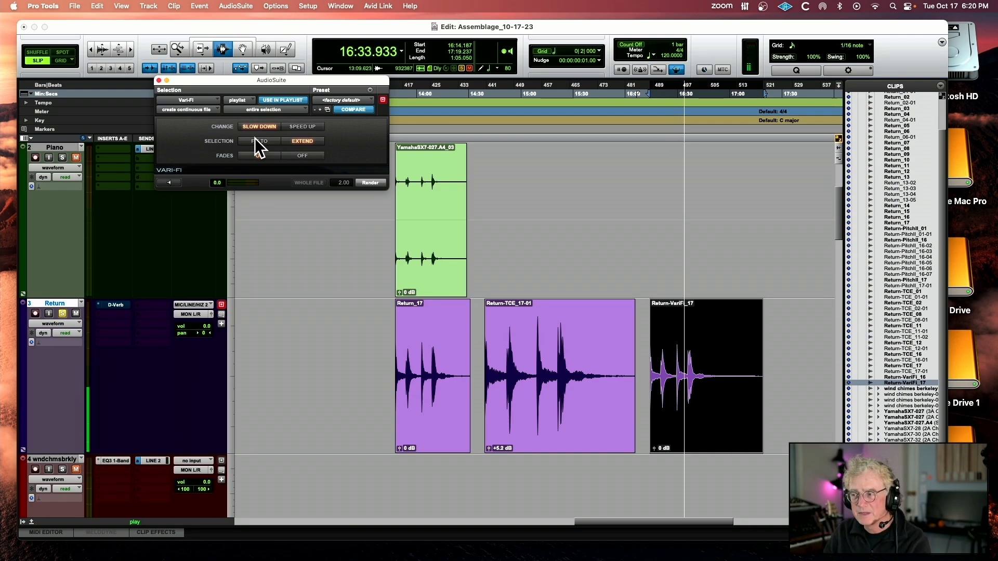
pyautogui.press('space')
pyautogui.click(659, 319)
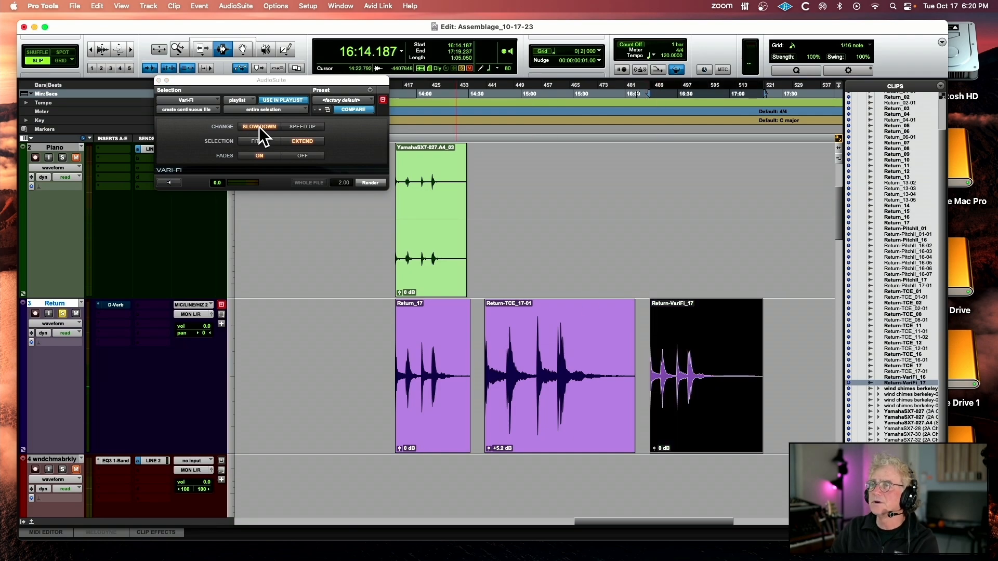
pyautogui.click(235, 6)
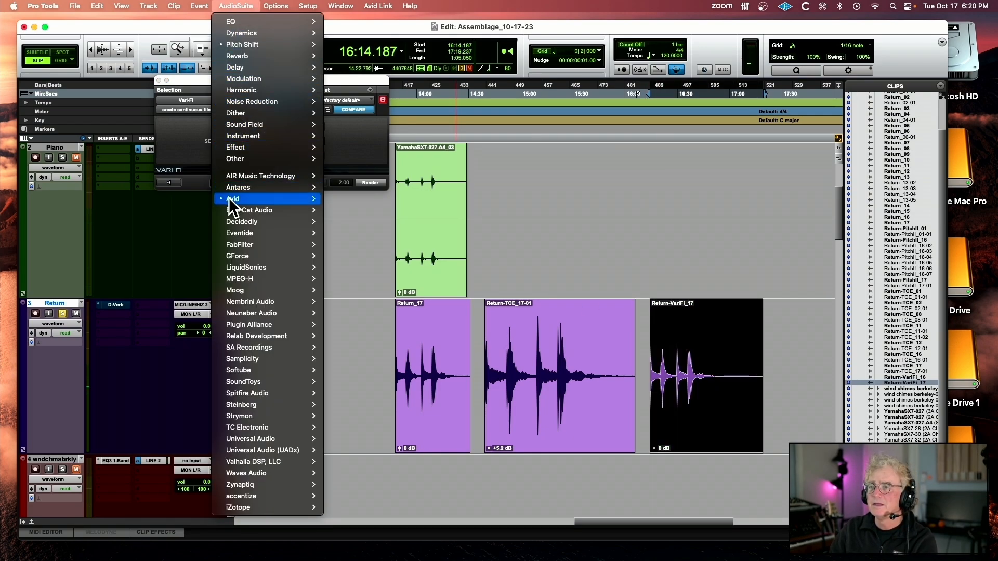
pyautogui.moveTo(228, 199)
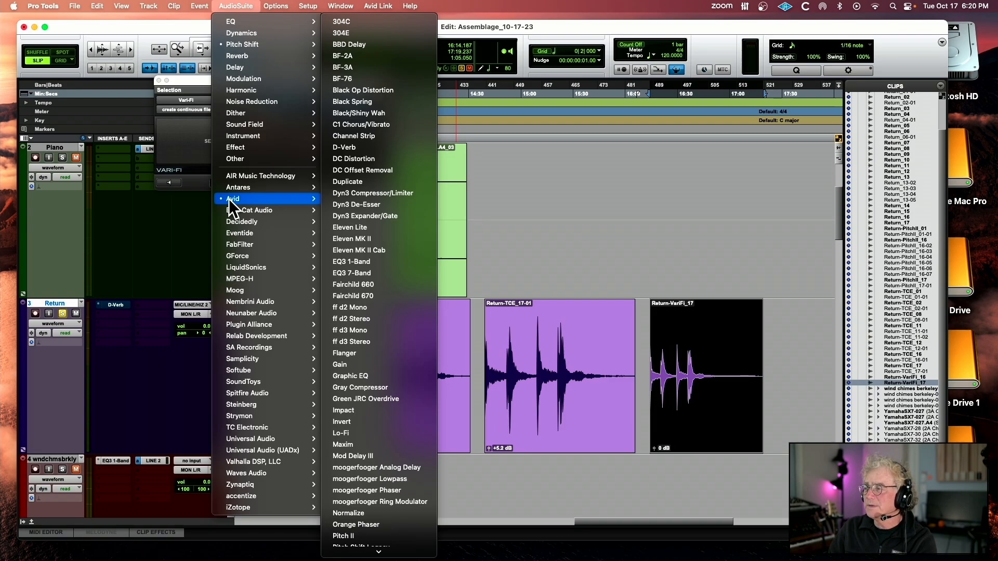
pyautogui.press('Escape')
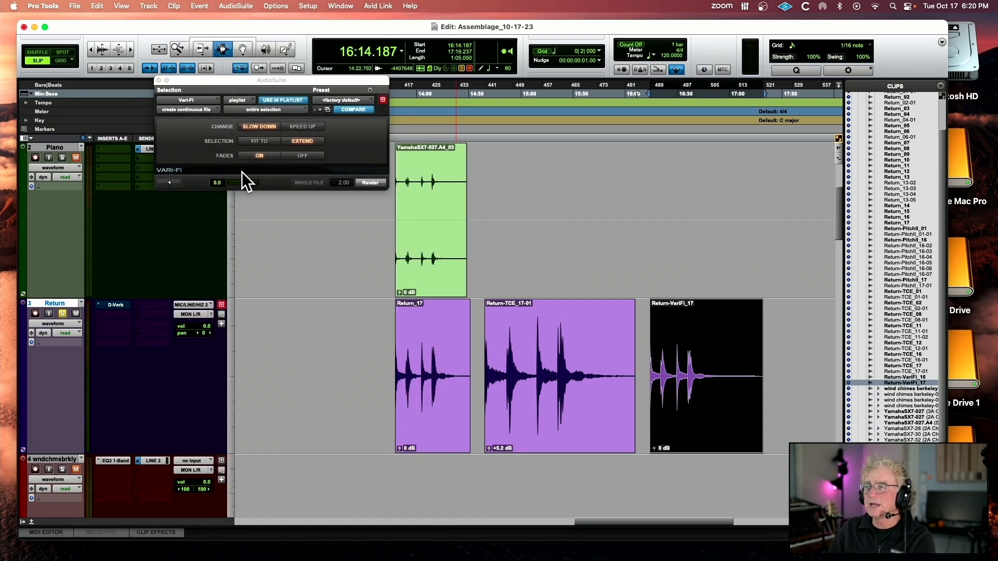
# - Open Avid's Lo-Fi AudioSuite processor for the Vari-Fi clip, preview it and reduce the sample rate to 4000 Hertz
pyautogui.click(248, 6)
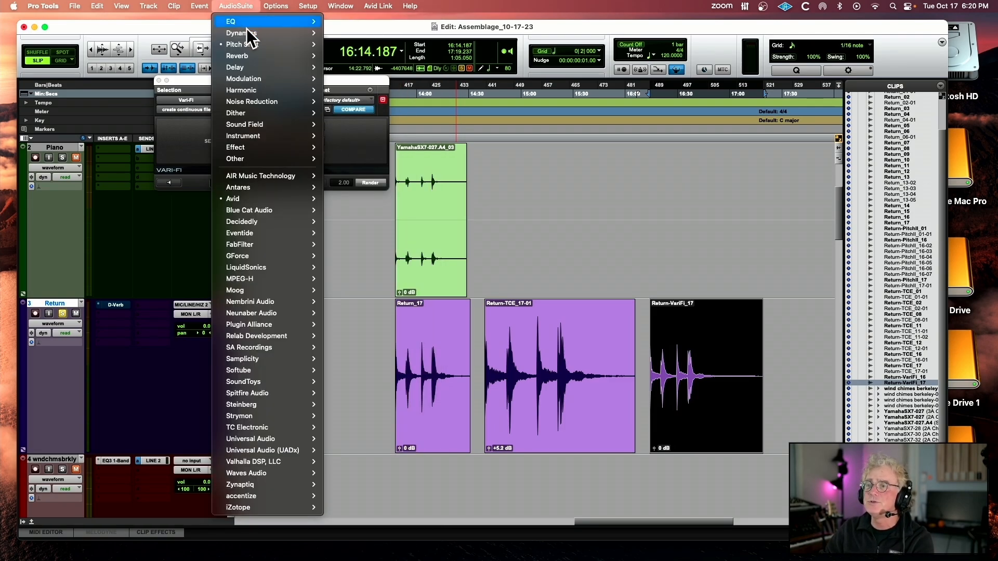
pyautogui.moveTo(251, 200)
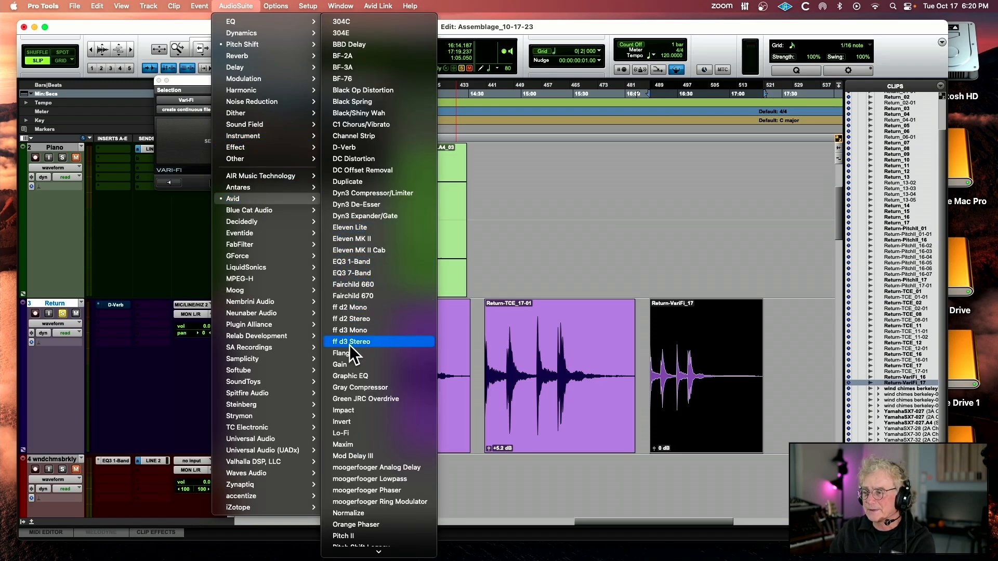
pyautogui.press('Escape')
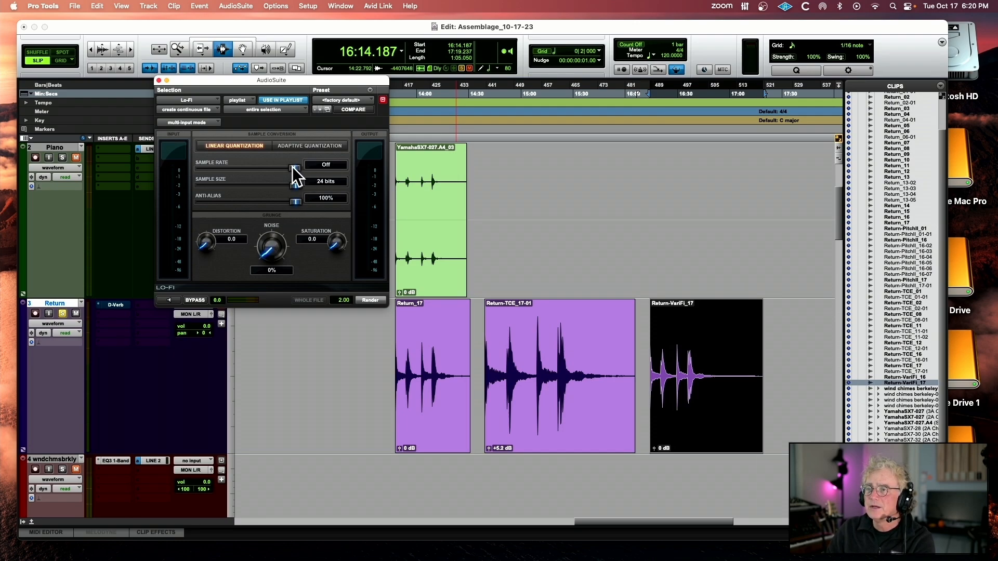
pyautogui.moveTo(292, 167); pyautogui.dragTo(279, 167)
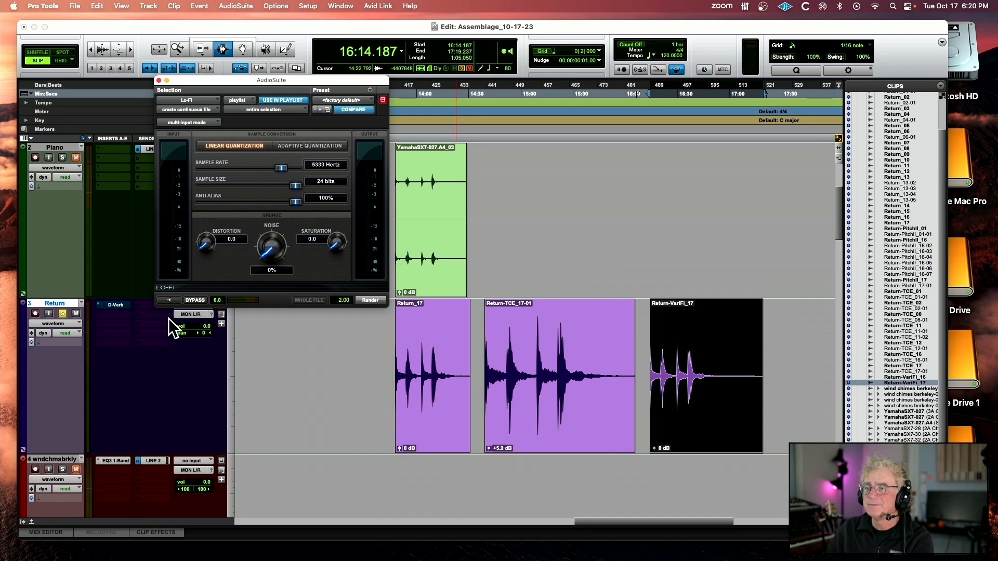
pyautogui.click(169, 300)
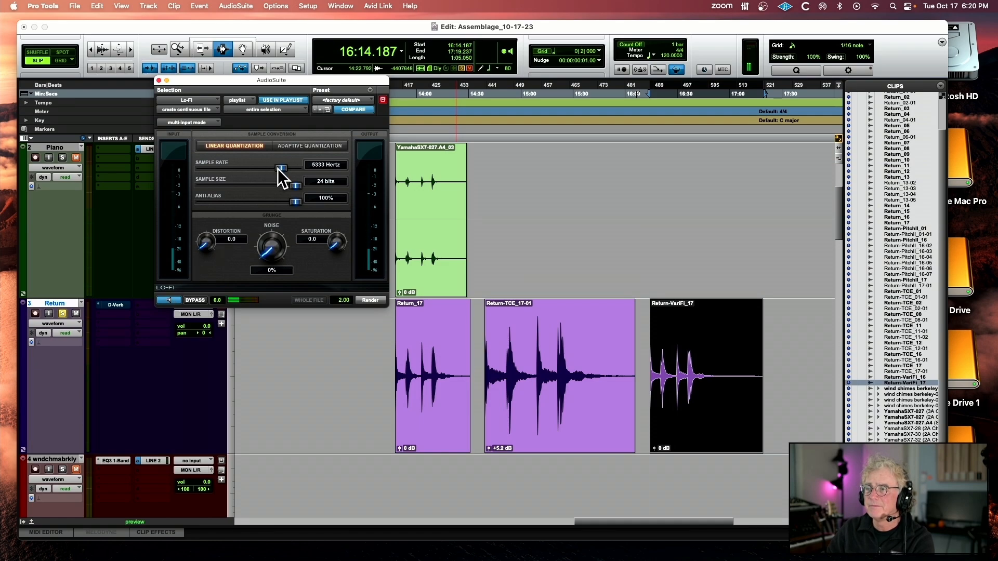
pyautogui.moveTo(277, 169); pyautogui.dragTo(257, 169)
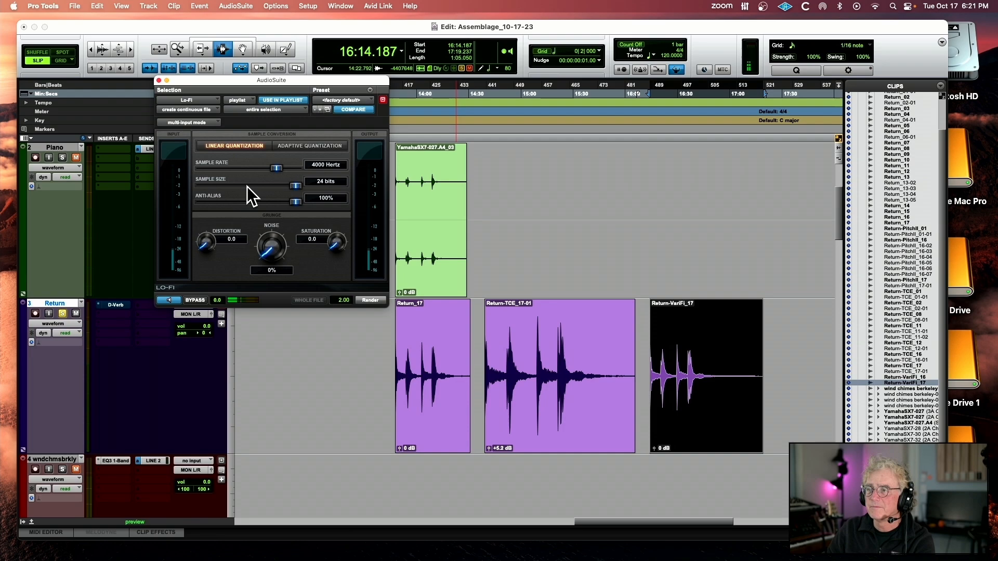
# - Raise the Lo-Fi distortion to 2.1 and saturation to 1.9, and duplicate the Return-VariFi_17 clip directly after itself
pyautogui.moveTo(207, 250)
pyautogui.mouseDown()
pyautogui.moveTo(207, 227)
pyautogui.moveTo(202, 238)
pyautogui.mouseUp()
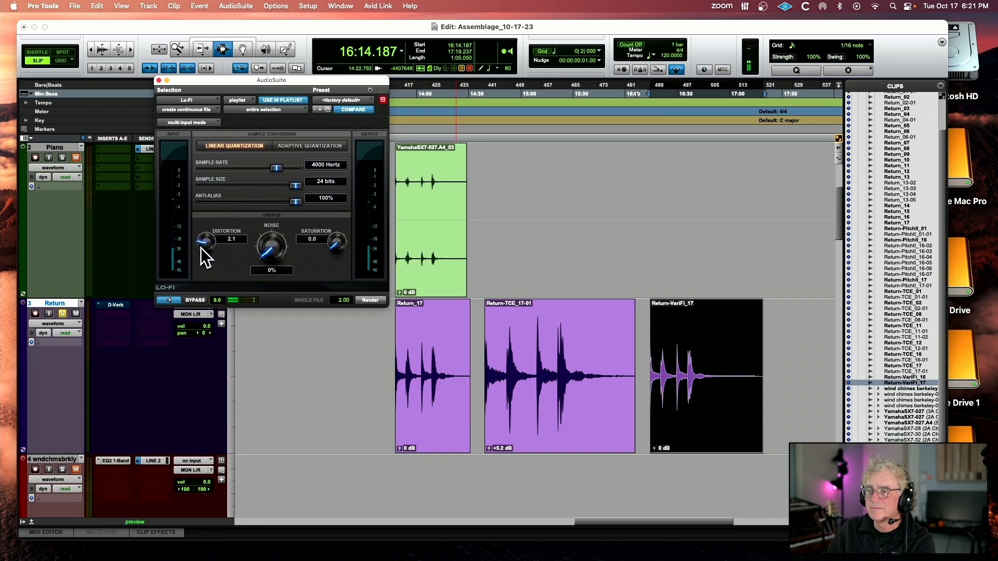
pyautogui.moveTo(335, 242); pyautogui.dragTo(336, 234)
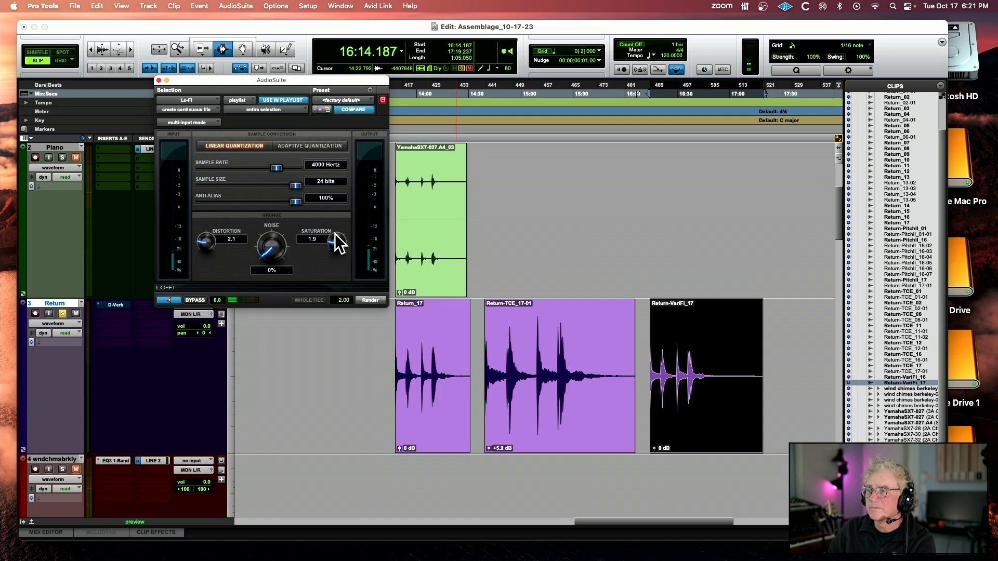
pyautogui.press('super+d')
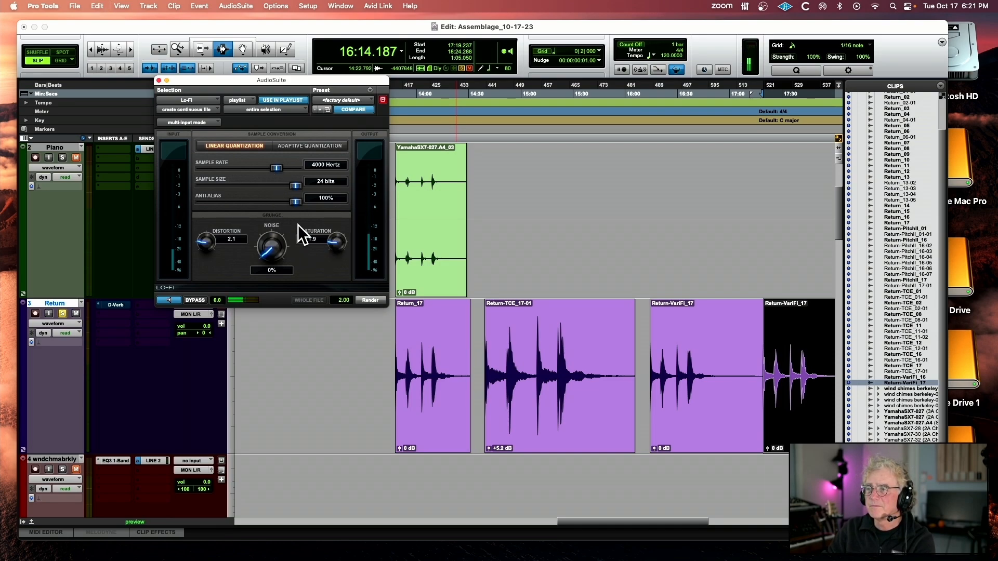
# - Reduce the Lo-Fi distortion to 0.9 and the saturation to 1.3 while previewing the duplicated clip
pyautogui.moveTo(201, 242); pyautogui.dragTo(201, 248)
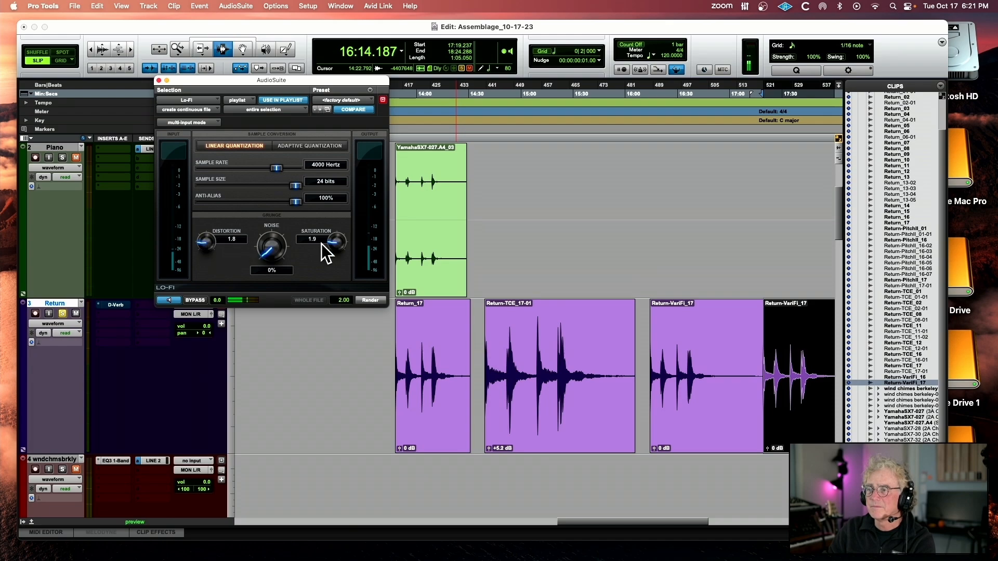
pyautogui.moveTo(326, 241); pyautogui.dragTo(325, 253)
pyautogui.moveTo(204, 244); pyautogui.dragTo(206, 251)
pyautogui.moveTo(329, 242); pyautogui.dragTo(331, 249)
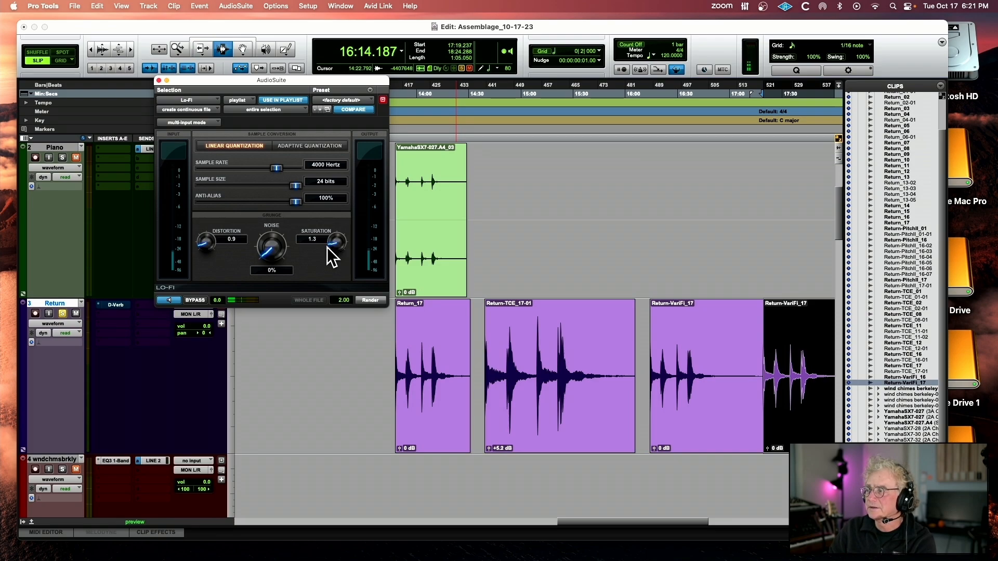
# - Render the Lo-Fi effect on the duplicated clip, close the processor and play back the processed clip
pyautogui.click(370, 300)
pyautogui.press('space')
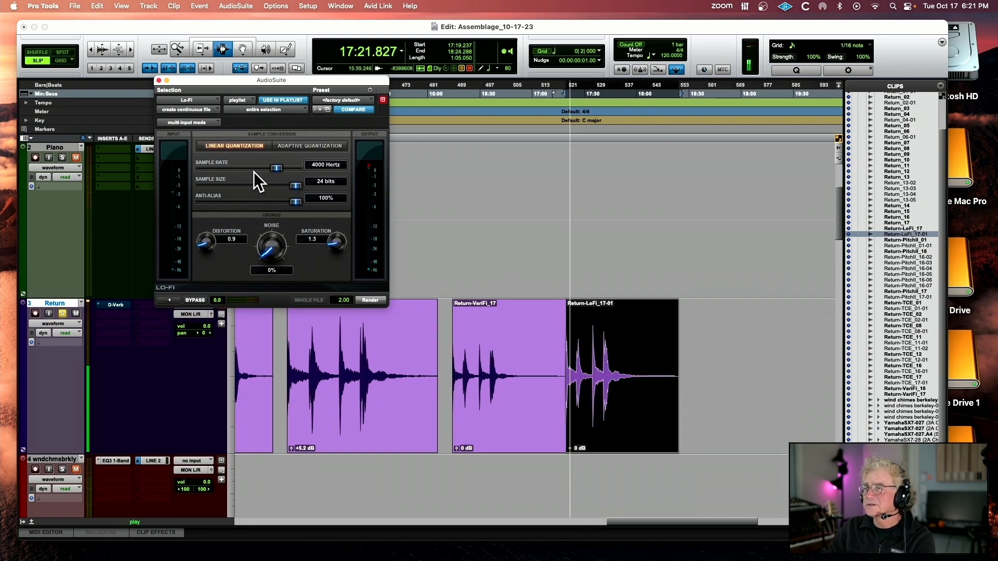
pyautogui.click(158, 80)
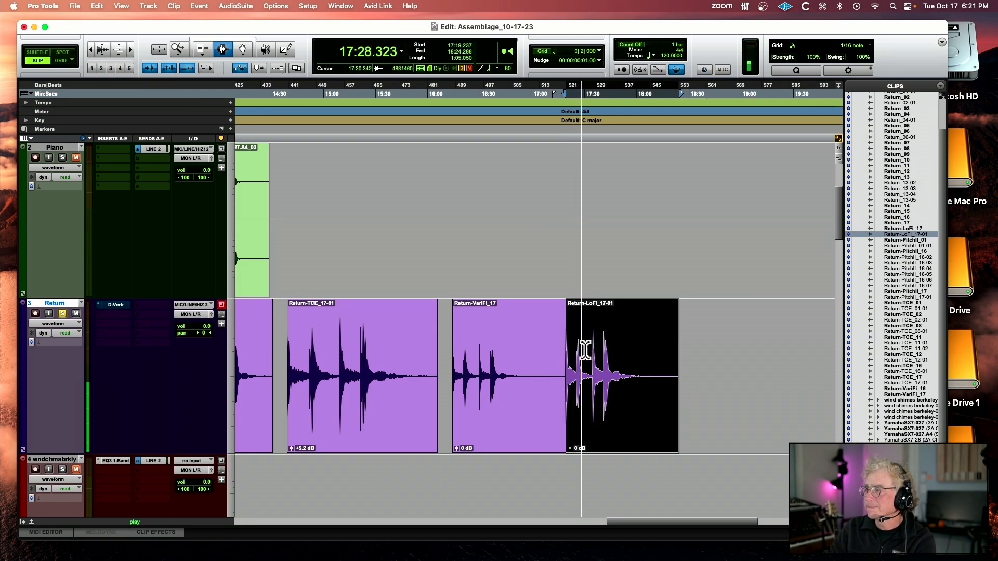
pyautogui.click(588, 346)
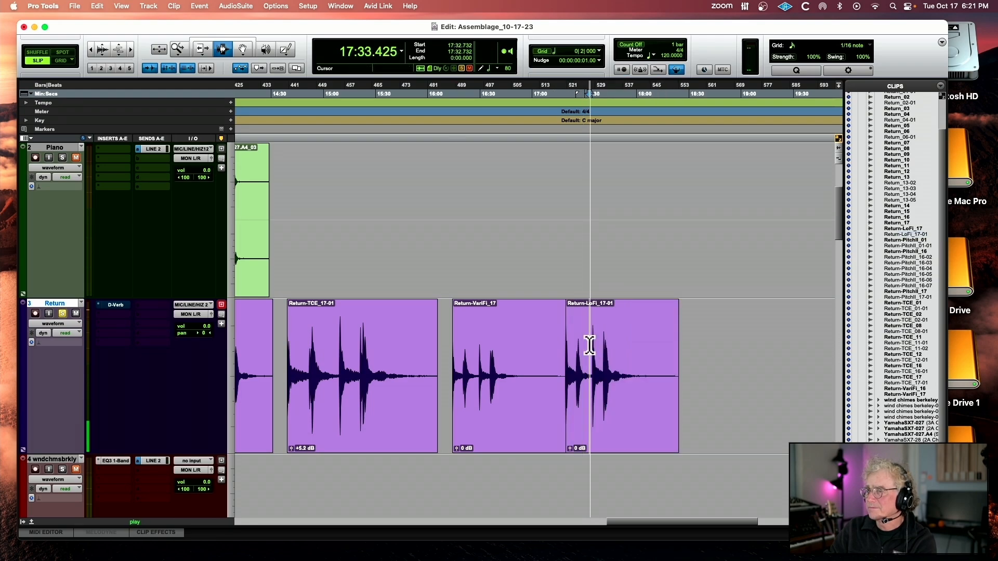
pyautogui.press('r')
pyautogui.press('r')
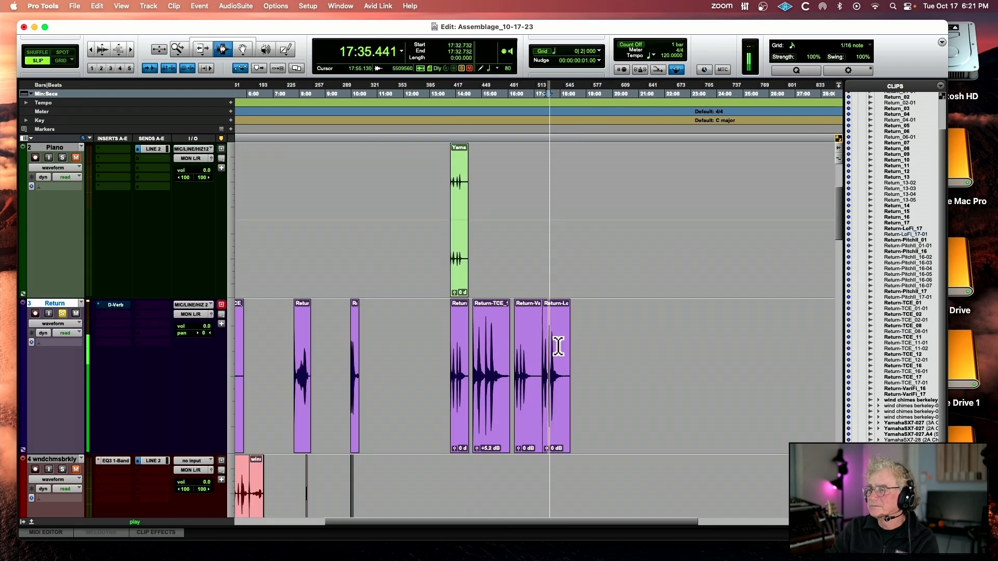
pyautogui.scroll(-5, 554, 347)
pyautogui.press('space')
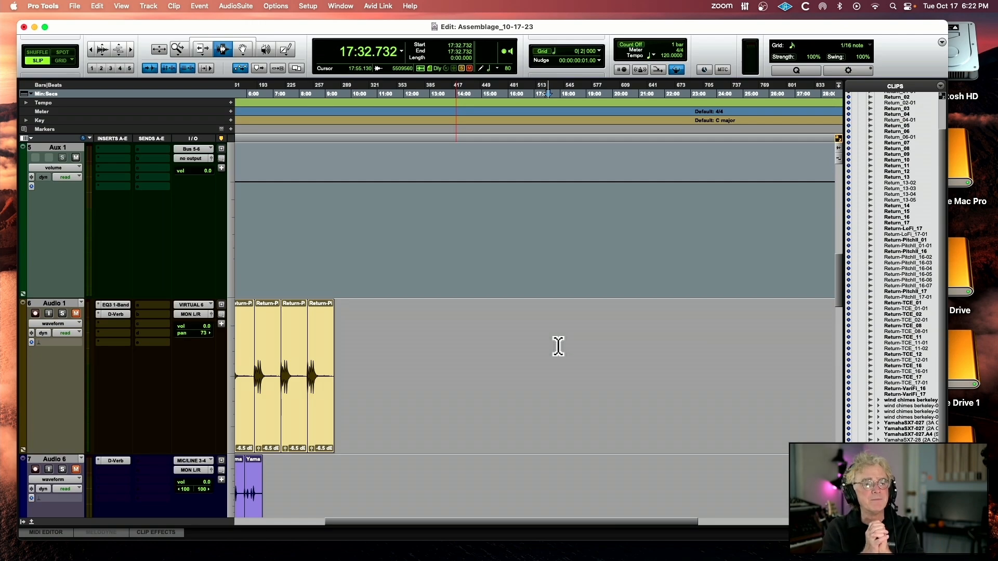
# - Solo the wind chimes track, select the short wind chimes berkeley-02 clip at its end and play it
pyautogui.scroll(10, 558, 347)
pyautogui.hscroll(2, 554, 347)
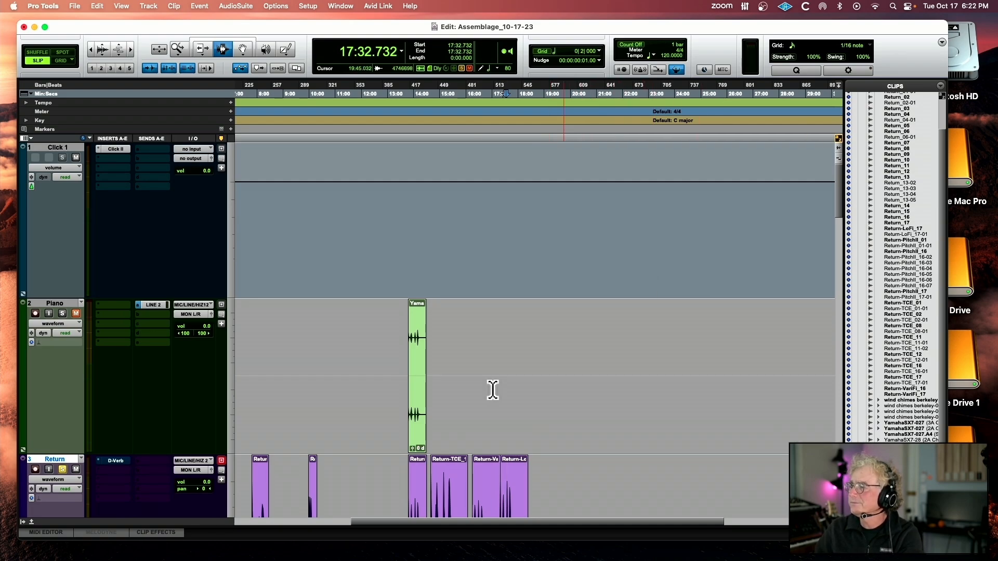
pyautogui.hscroll(-6, 346, 440)
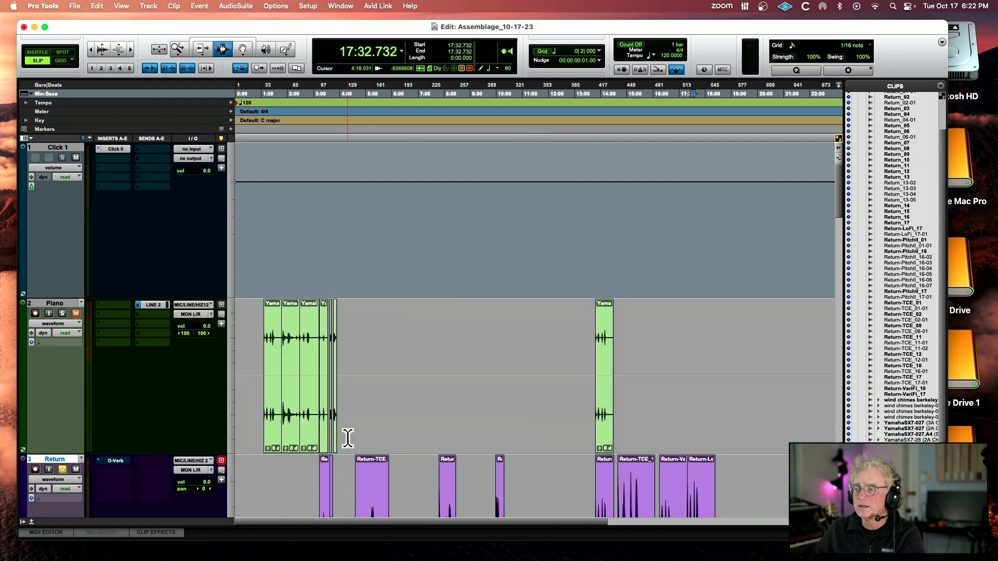
pyautogui.moveTo(840, 194); pyautogui.dragTo(842, 253)
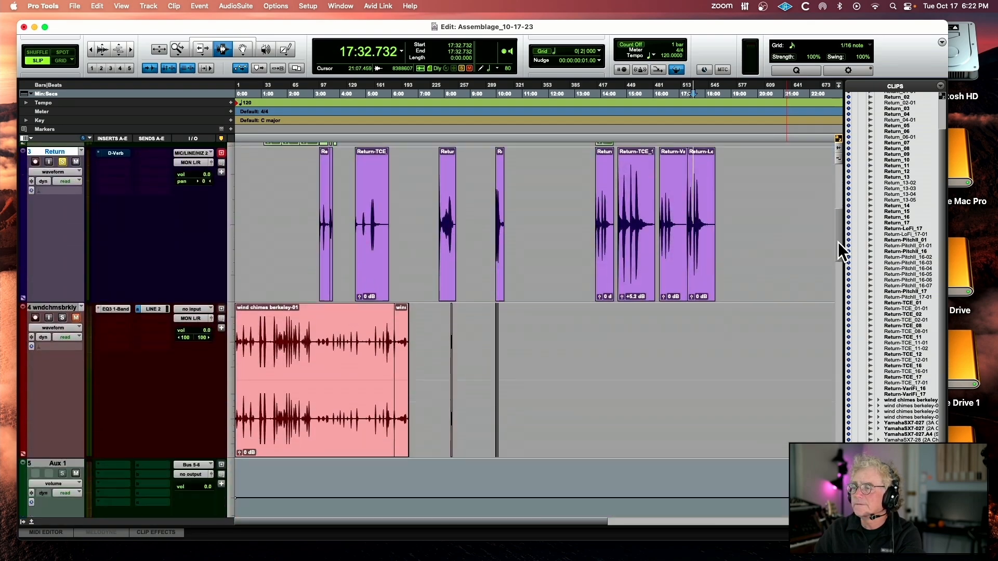
pyautogui.scroll(-2, 841, 252)
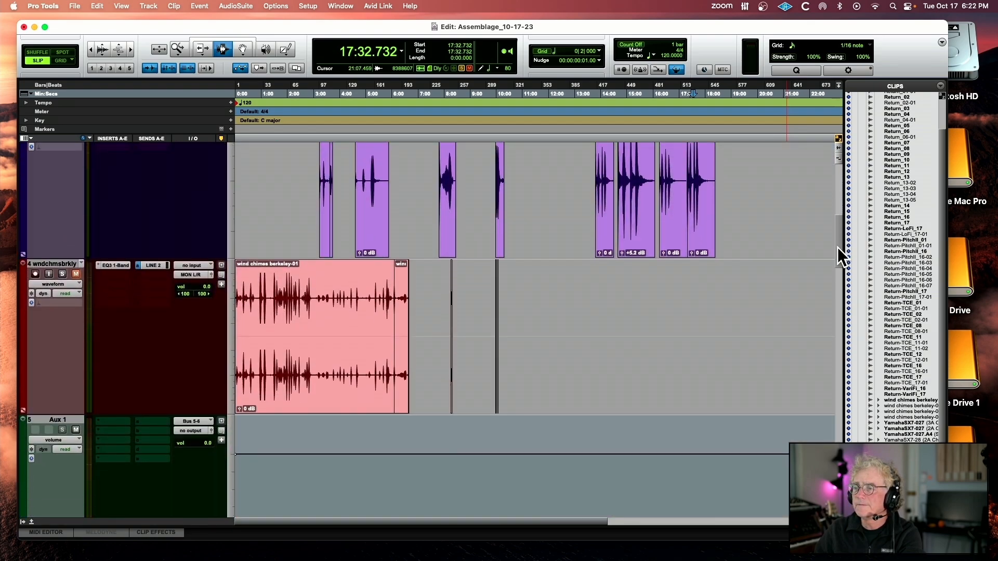
pyautogui.click(62, 274)
pyautogui.moveTo(411, 321); pyautogui.dragTo(399, 305)
pyautogui.press('space')
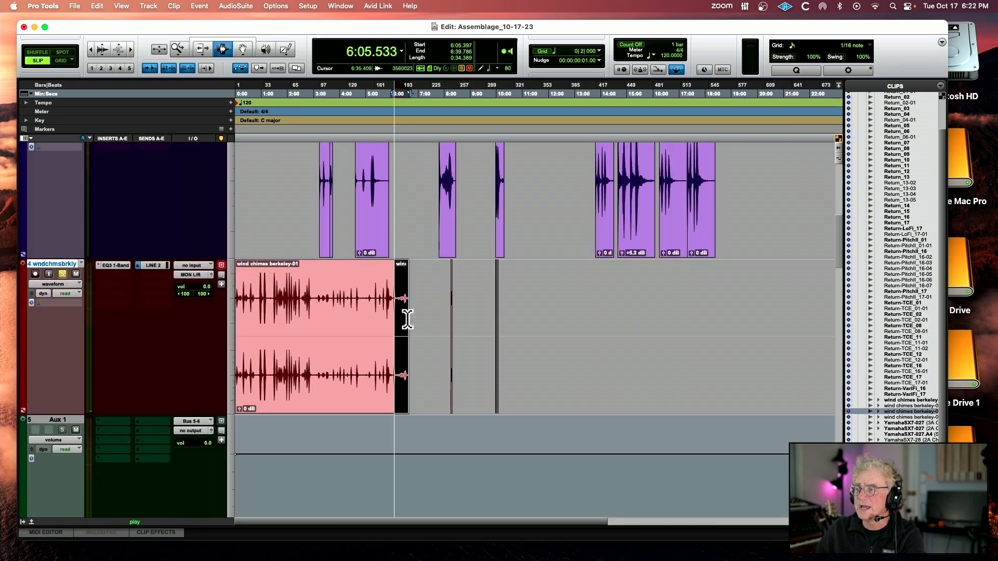
pyautogui.press('super+bracketright')
pyautogui.press('super+bracketright')
pyautogui.press('super+bracketright')
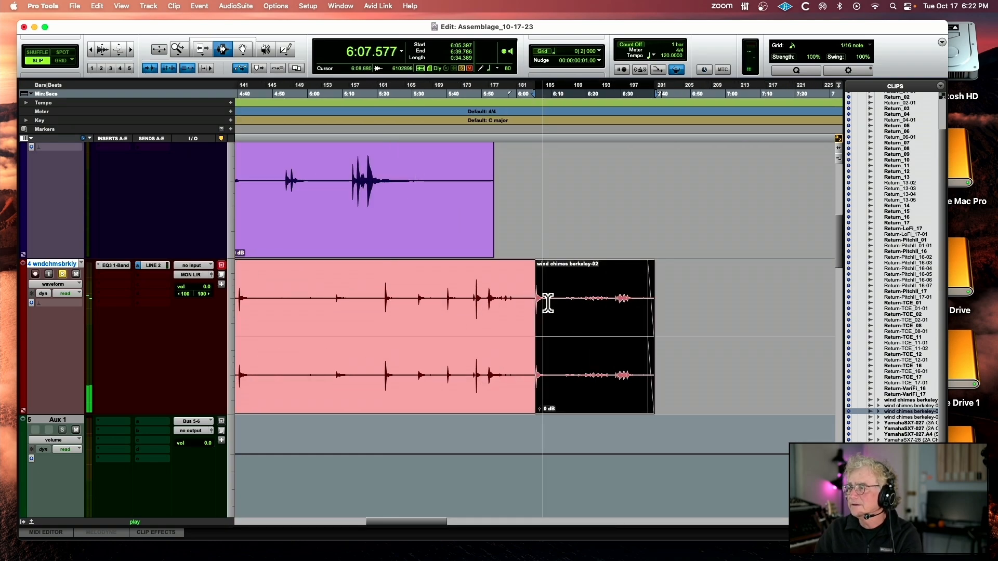
pyautogui.press('space')
# - Play the wind chimes clip from about 6:13 and select the quiet passage of about 14 seconds
pyautogui.click(563, 300)
pyautogui.press('space')
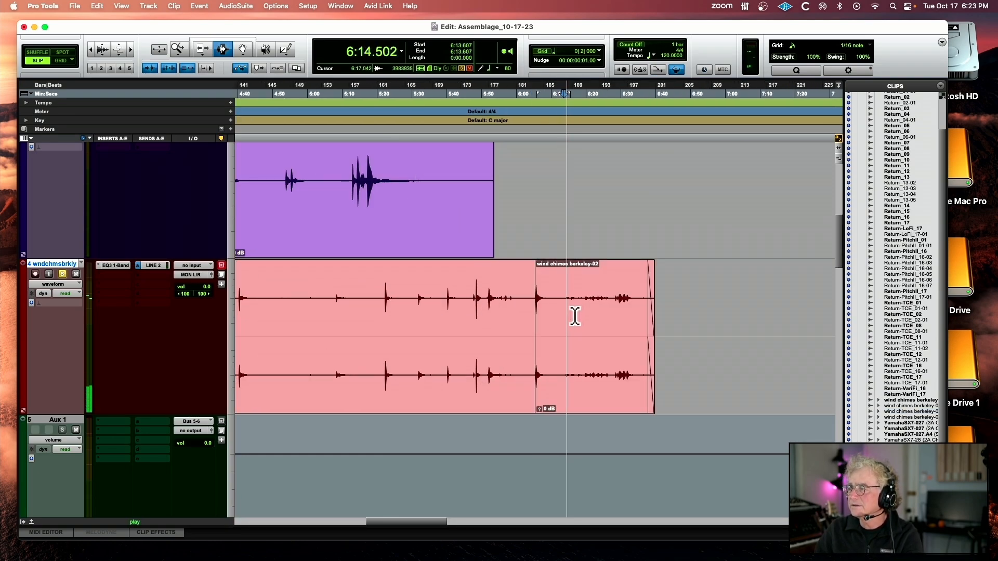
pyautogui.keyDown('shift'); pyautogui.click(611, 310); pyautogui.keyUp('shift')
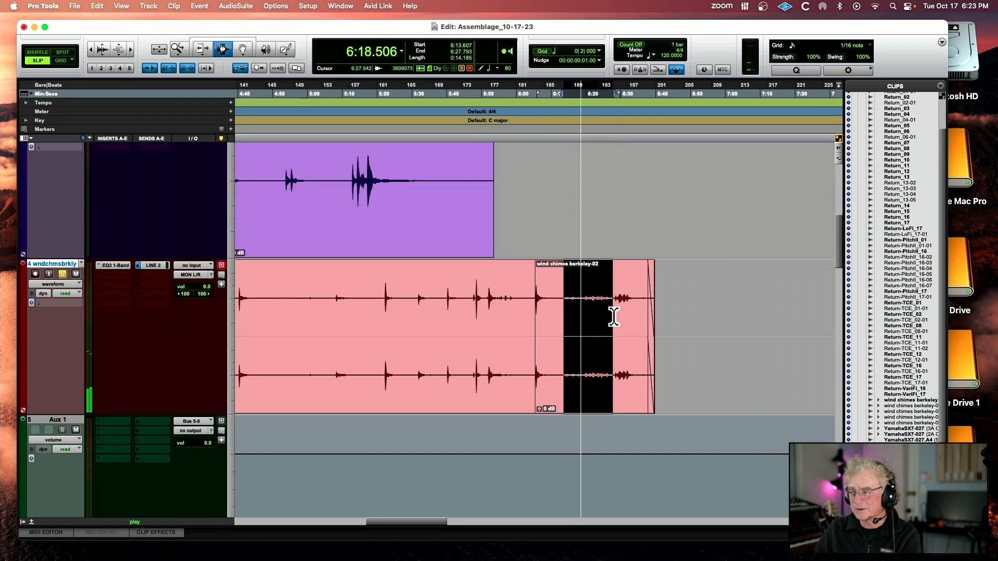
pyautogui.press('super+bracketleft')
pyautogui.press('super+bracketleft')
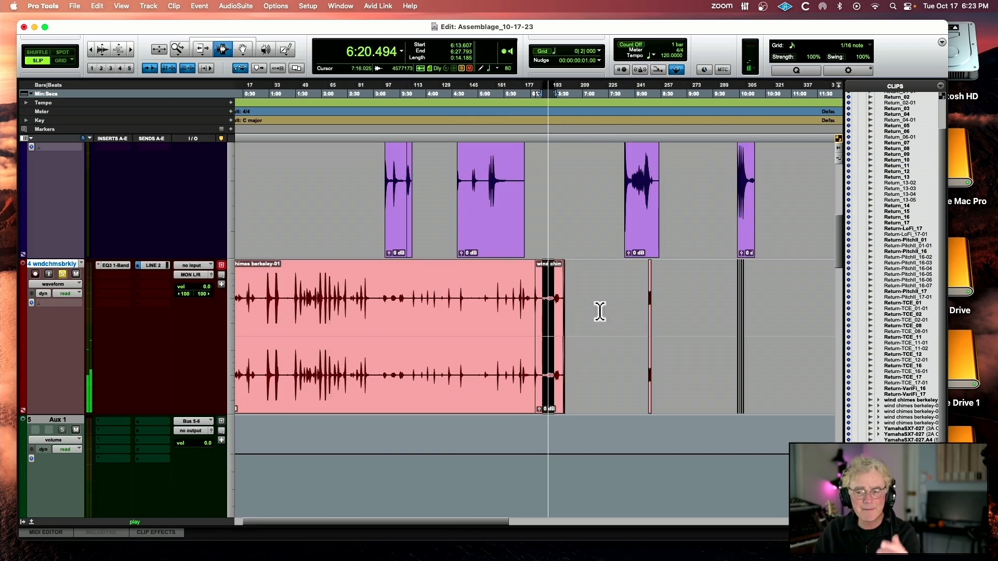
pyautogui.press('space')
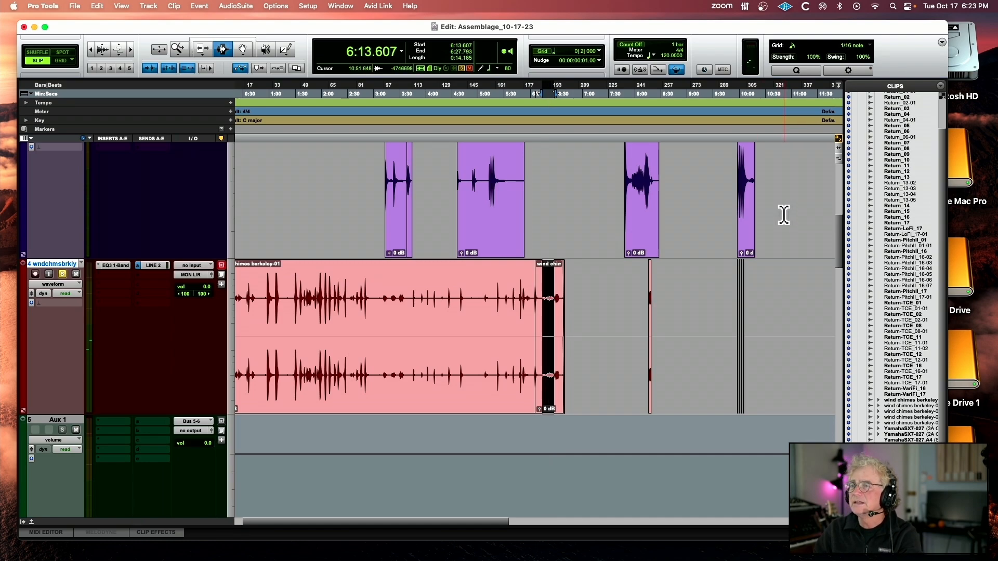
# - Copy the selected wind chimes passage and record-enable the Return track
pyautogui.scroll(5, 783, 215)
pyautogui.scroll(-4, 784, 215)
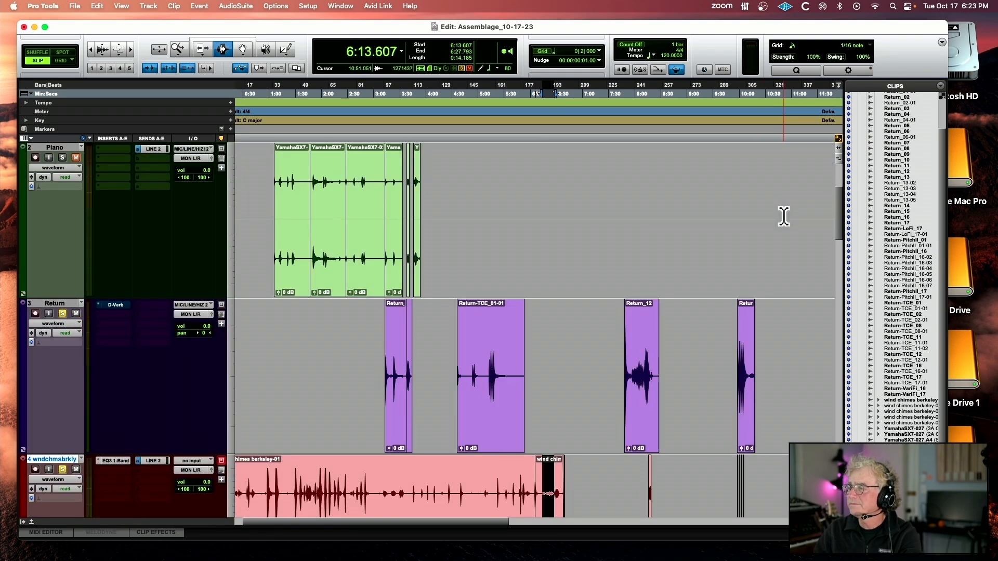
pyautogui.scroll(-3, 783, 215)
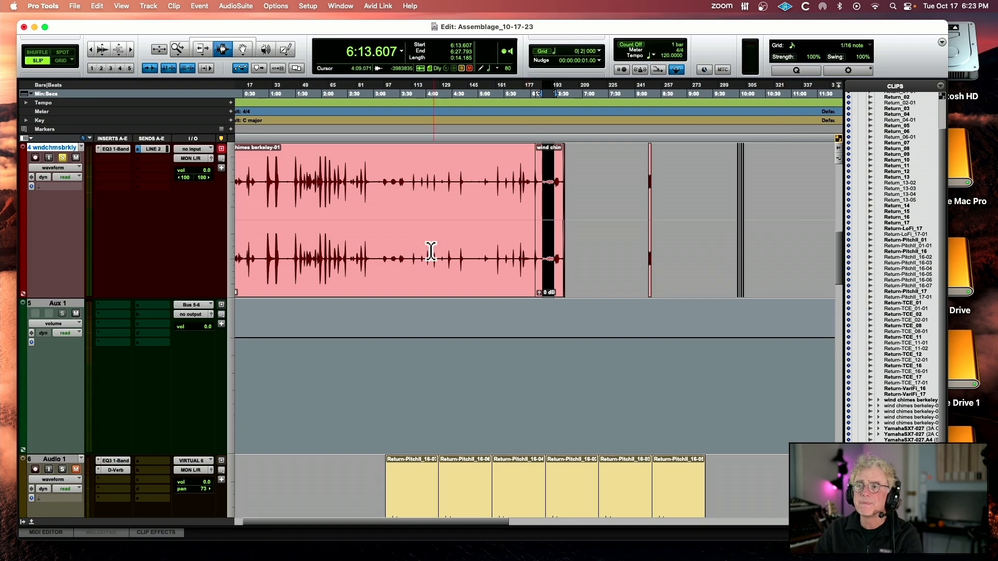
pyautogui.press('super+bracketleft')
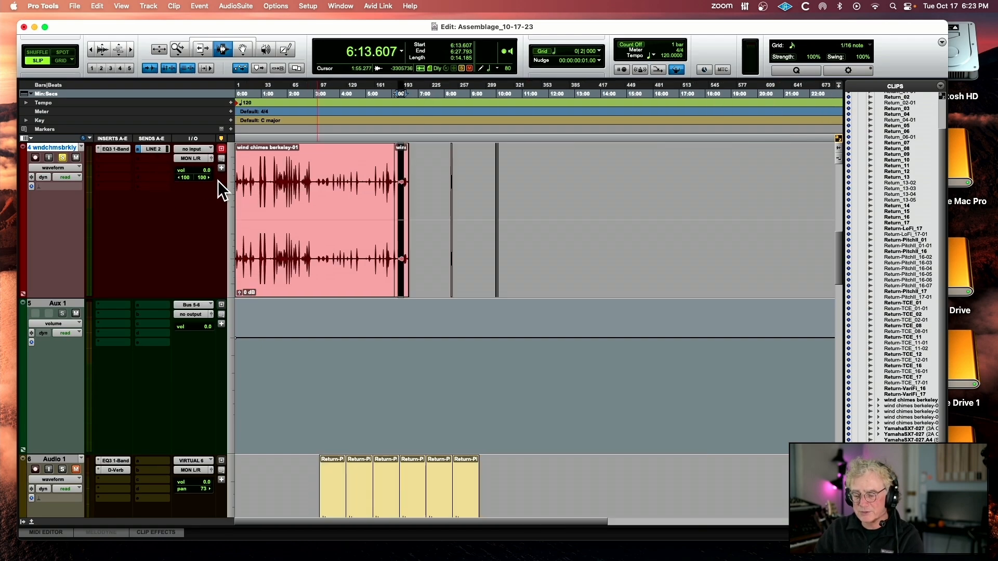
pyautogui.click(555, 177)
pyautogui.scroll(6, 554, 174)
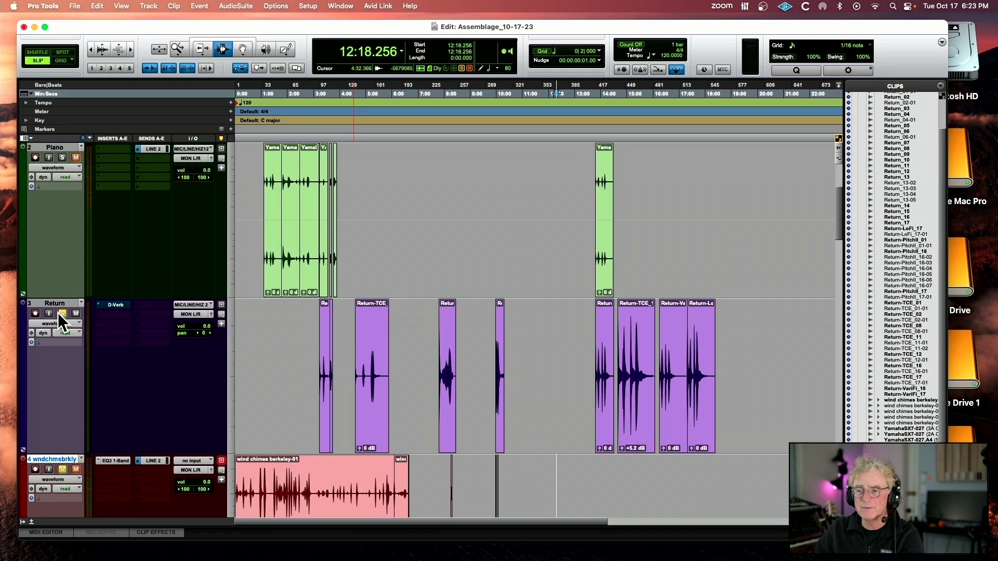
pyautogui.click(34, 313)
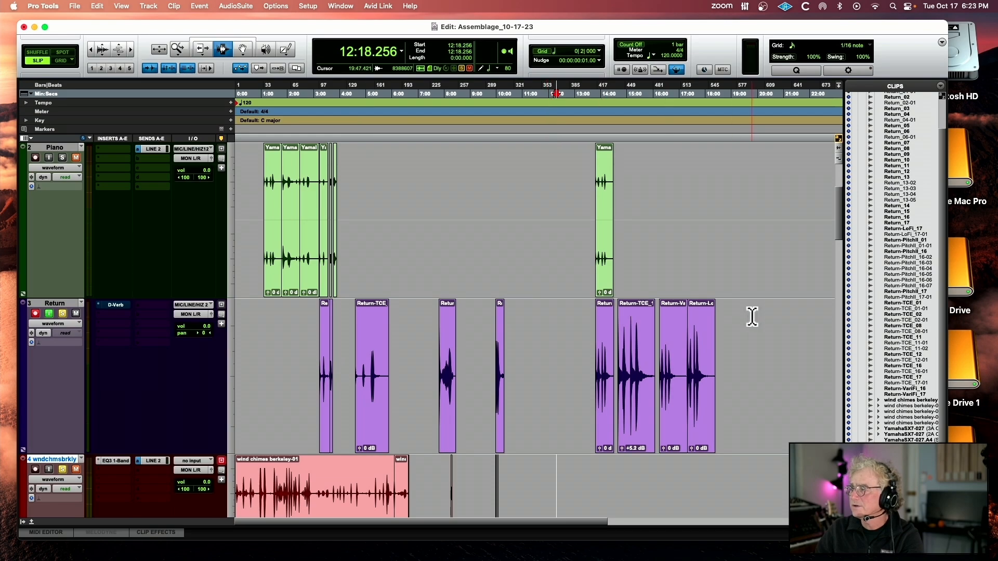
# - Paste the copied passage at about 19:41 on the wind chimes track and play it
pyautogui.scroll(-3, 753, 312)
pyautogui.hscroll(3, 716, 316)
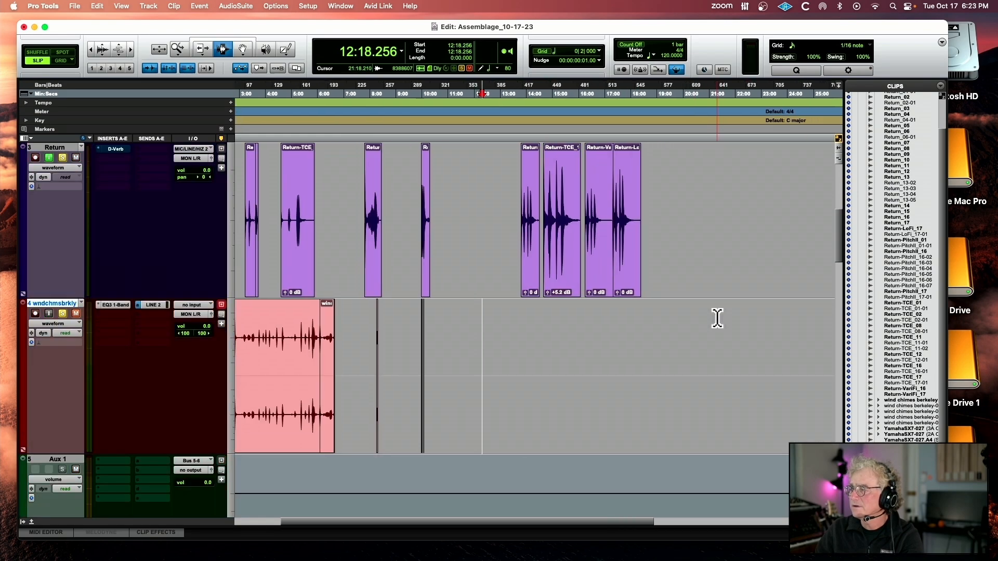
pyautogui.click(675, 317)
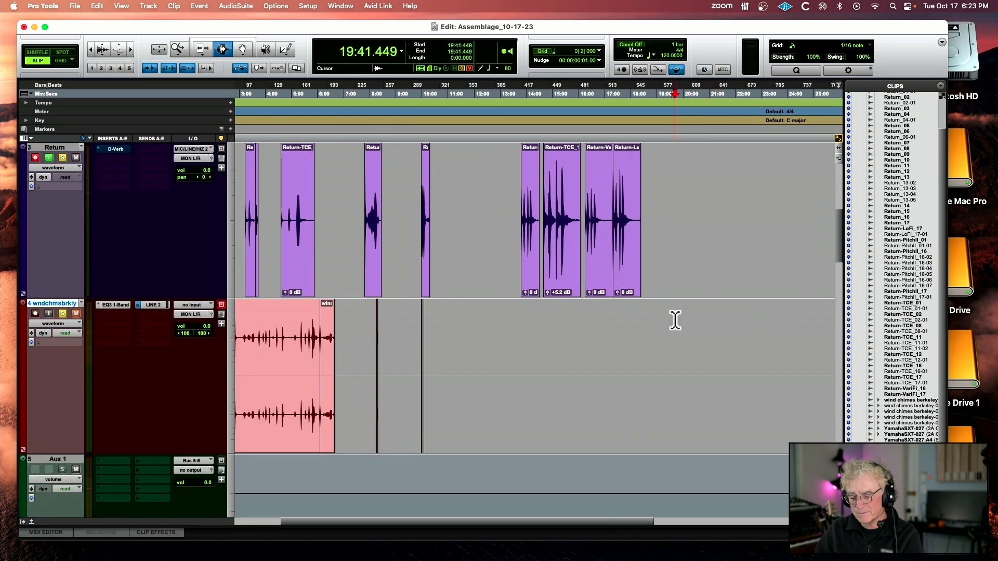
pyautogui.press('super+space')
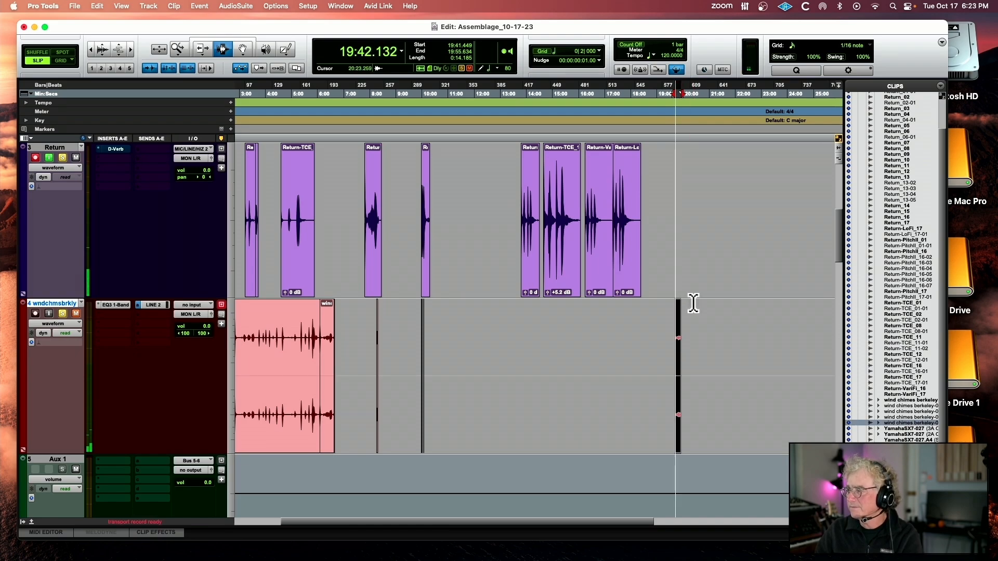
# - Open the wind chimes track's LINE 2 send and set its level to -6.5 dB during playback
pyautogui.click(156, 304)
pyautogui.moveTo(478, 185); pyautogui.dragTo(478, 177)
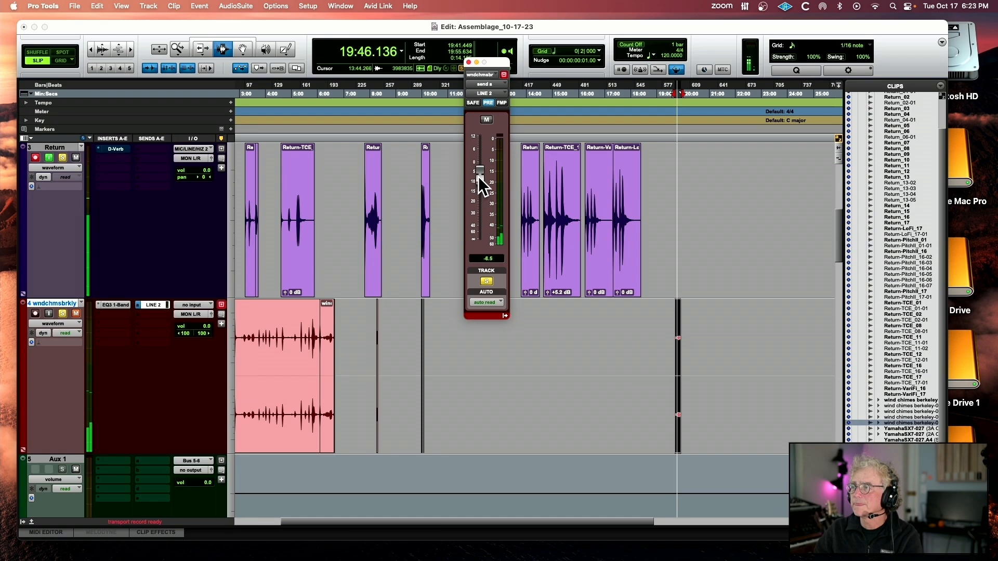
pyautogui.press('space')
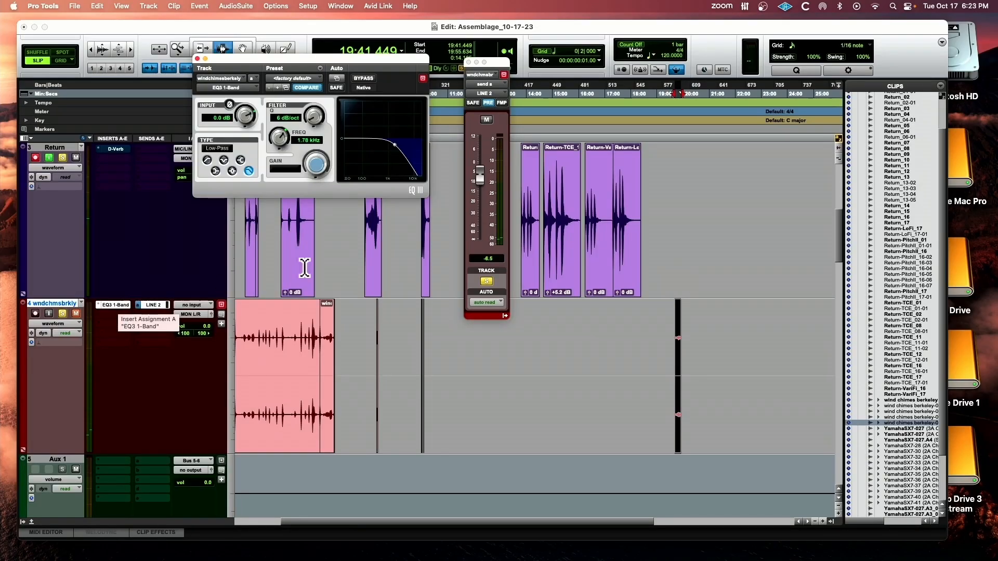
# - Adjust the wind chimes track's low-pass EQ to 12 dB/oct and 403.7 Hz while listening to the passage
pyautogui.moveTo(280, 138); pyautogui.dragTo(269, 163)
pyautogui.press('space')
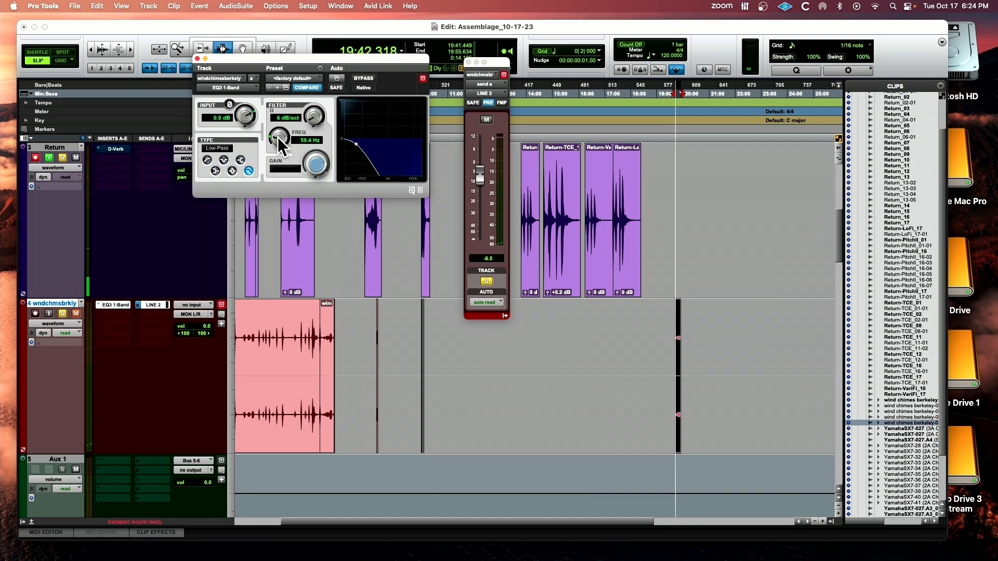
pyautogui.moveTo(279, 138); pyautogui.dragTo(318, 89)
pyautogui.moveTo(278, 155); pyautogui.dragTo(278, 128)
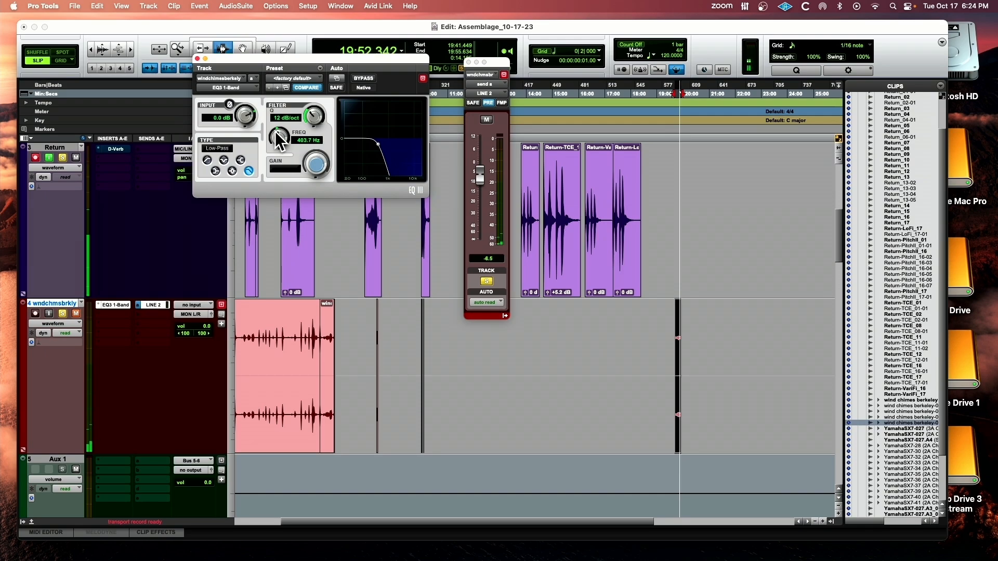
pyautogui.press('space')
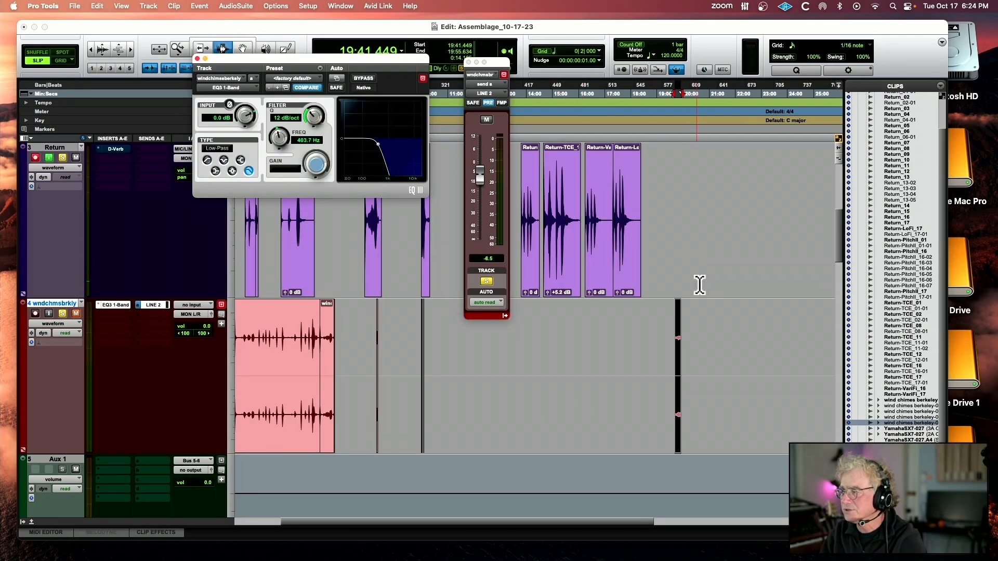
# - Select about 19:41 to 20:26 across the Return and wind chimes tracks and record the delayed chimes, stopping at about 20:02
pyautogui.press('super+bracketright')
pyautogui.press('super+bracketright')
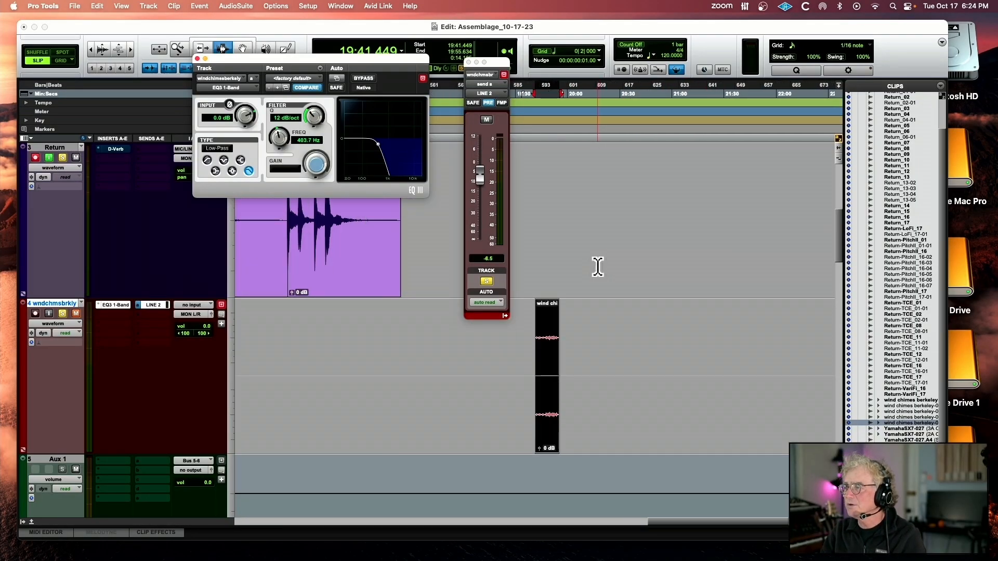
pyautogui.moveTo(593, 263); pyautogui.dragTo(612, 263)
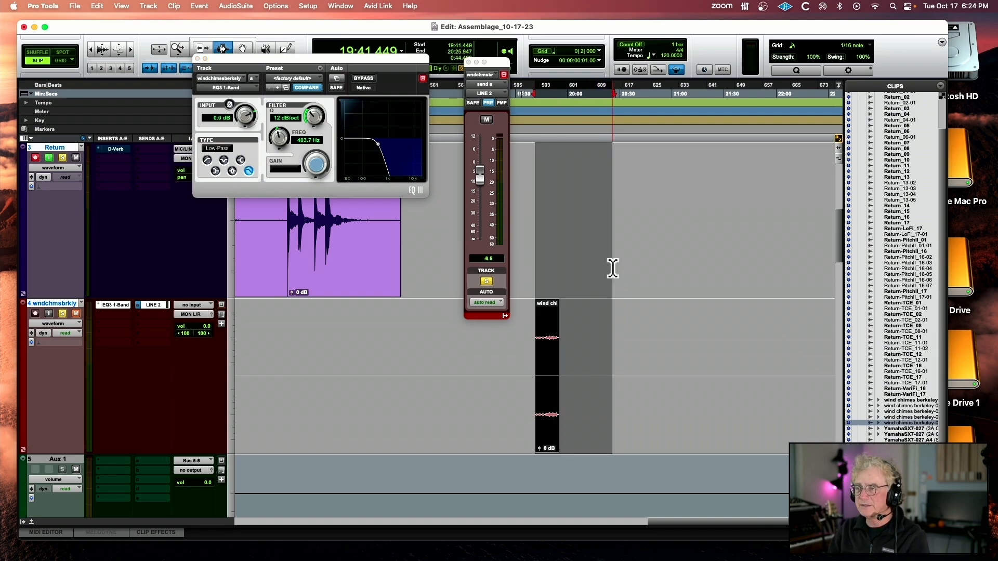
pyautogui.press('super+space')
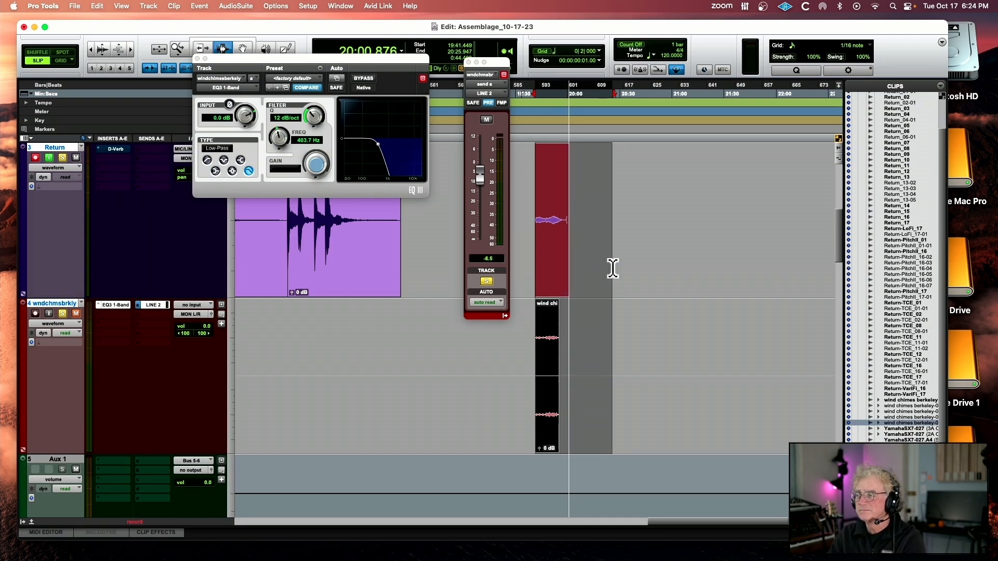
pyautogui.press('space')
pyautogui.press('super+]')
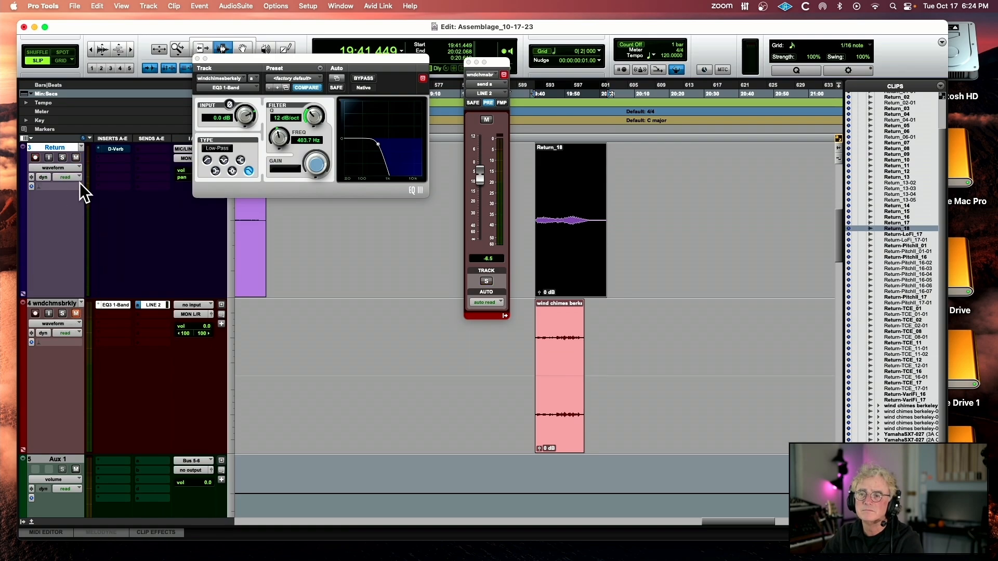
# - Solo the Return track and raise the newly recorded clip's gain to +9.5 dB during playback
pyautogui.click(62, 157)
pyautogui.press('space')
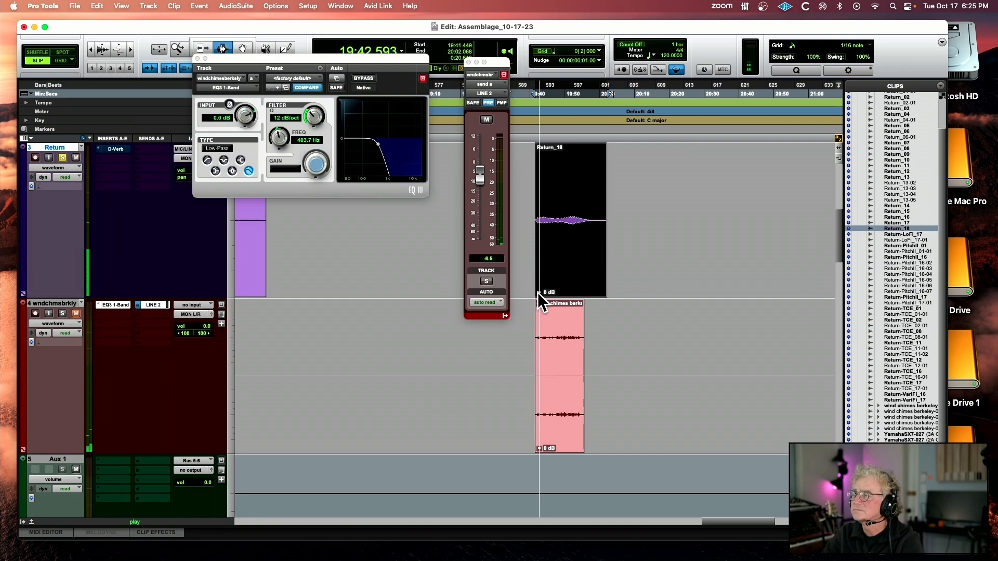
pyautogui.click(538, 292)
pyautogui.moveTo(537, 292); pyautogui.dragTo(538, 287)
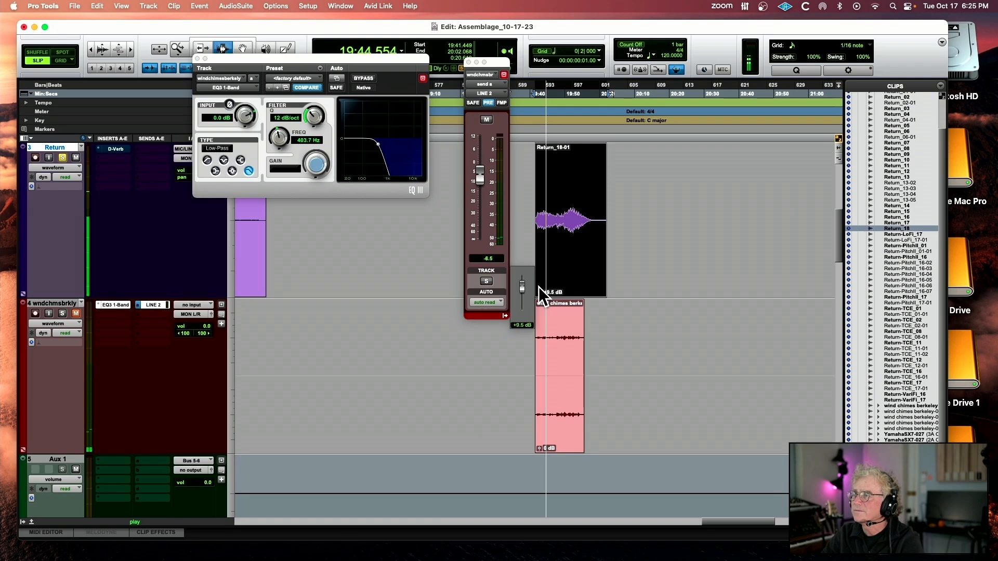
# - Close the wind chimes track's send and EQ windows and stop playback
pyautogui.click(468, 62)
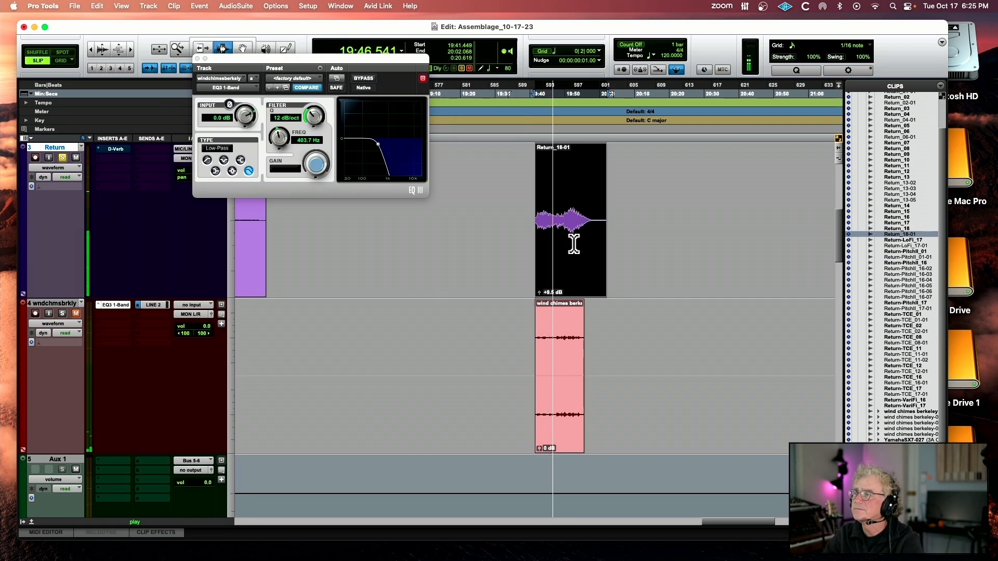
pyautogui.click(197, 58)
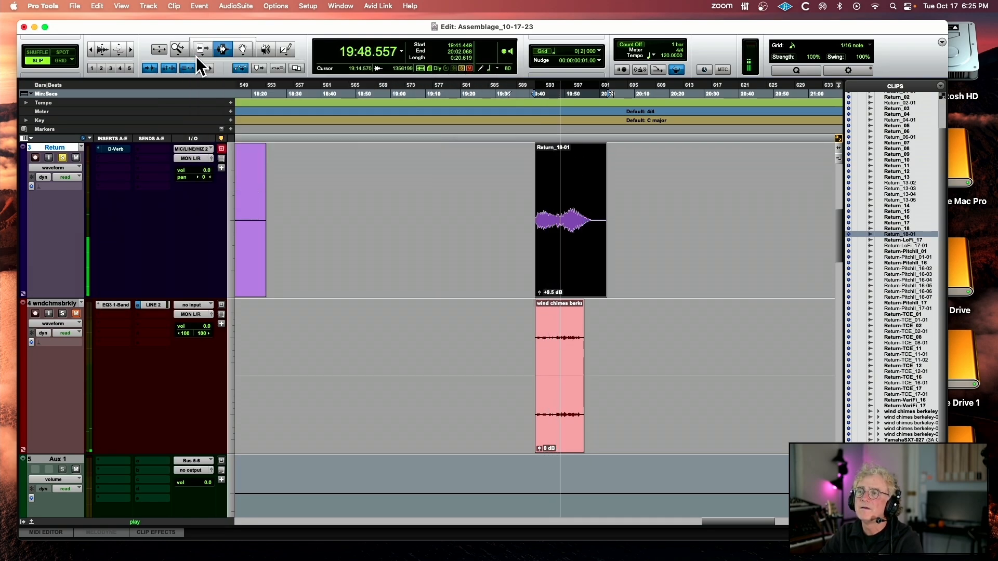
pyautogui.press('space')
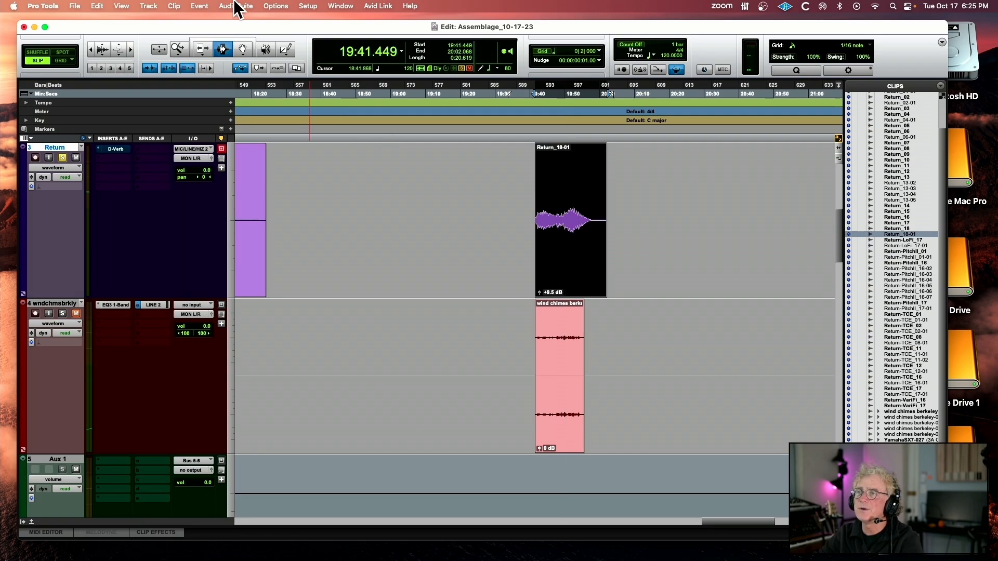
# - Open the Time Compression Expansion AudioSuite processor for the recorded Return clip and switch it to Pitch II
pyautogui.click(235, 6)
pyautogui.moveTo(267, 199)
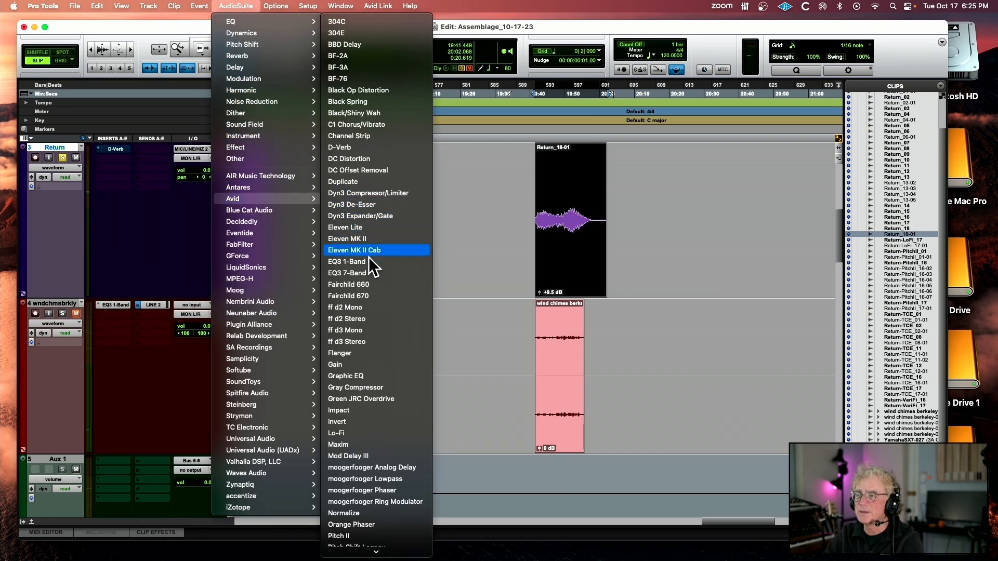
pyautogui.scroll(-10, 358, 499)
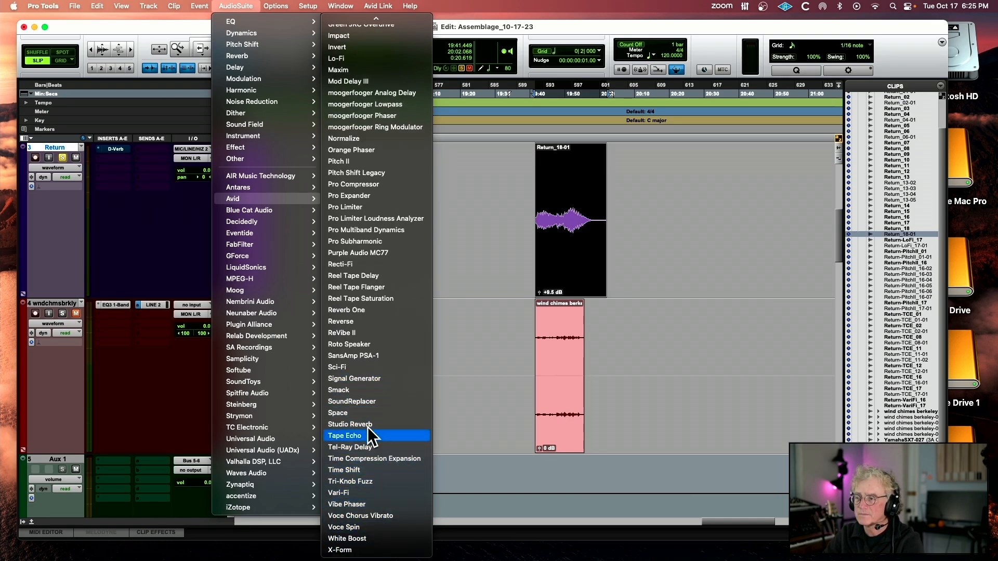
pyautogui.click(364, 458)
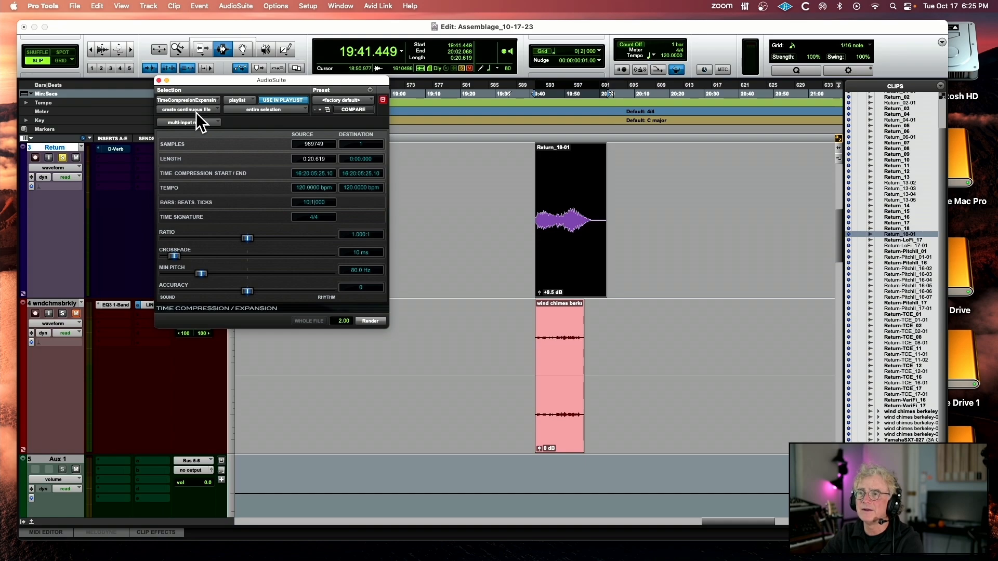
pyautogui.click(195, 99)
pyautogui.moveTo(220, 100)
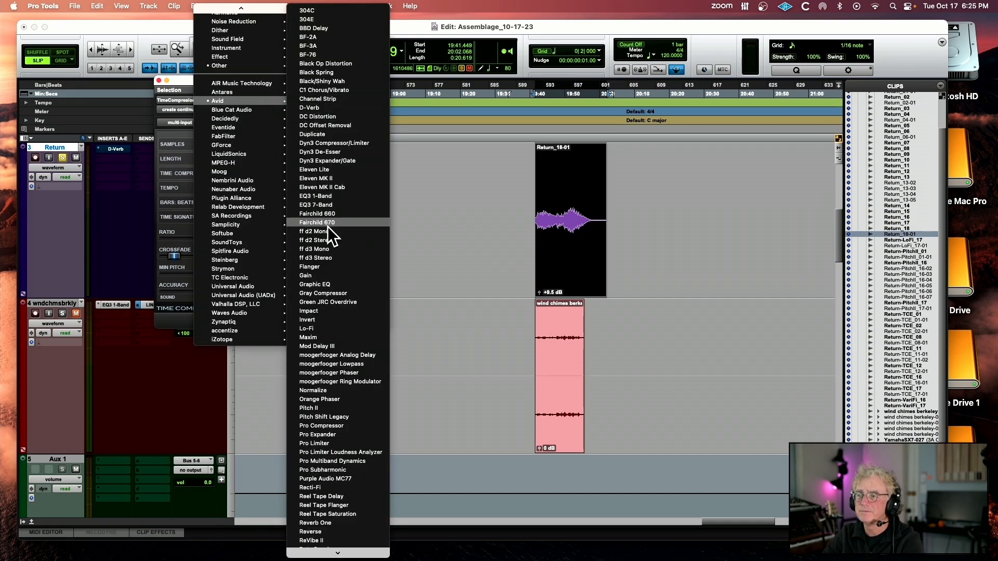
pyautogui.click(332, 409)
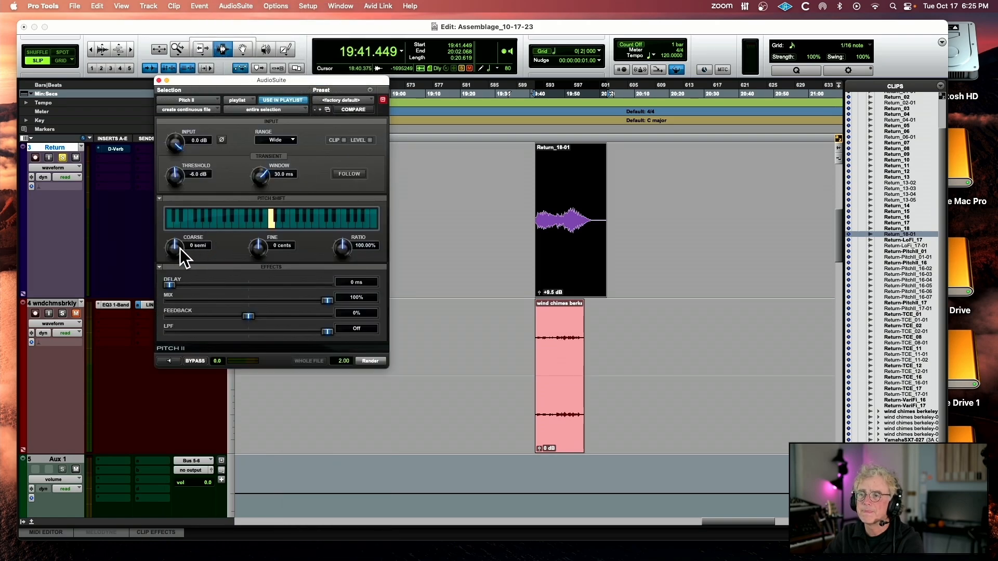
# - Try a coarse pitch shift of 15 semitones on the recorded clip, render it and play the result
pyautogui.click(194, 246)
pyautogui.scroll(15, 195, 245)
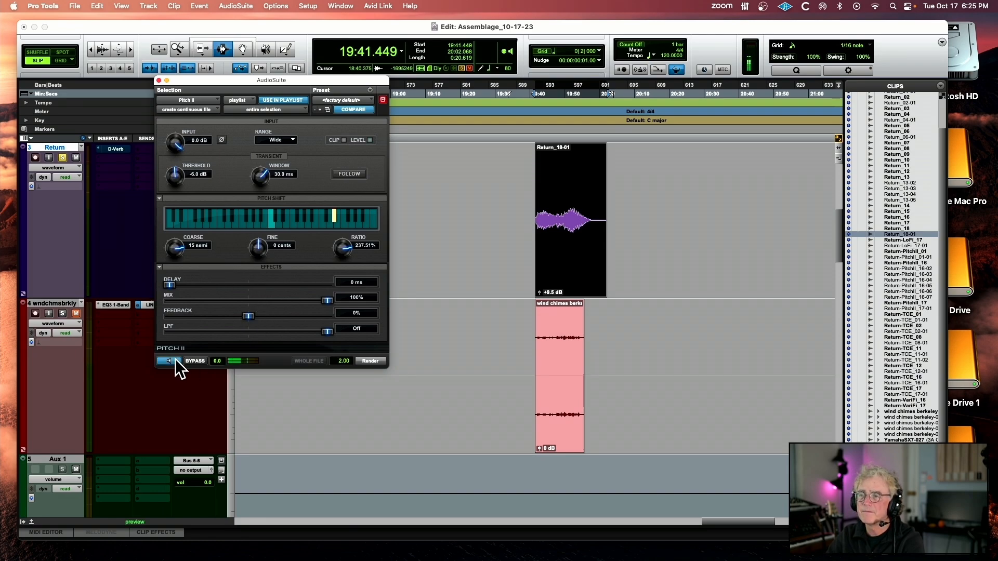
pyautogui.click(367, 361)
pyautogui.press('space')
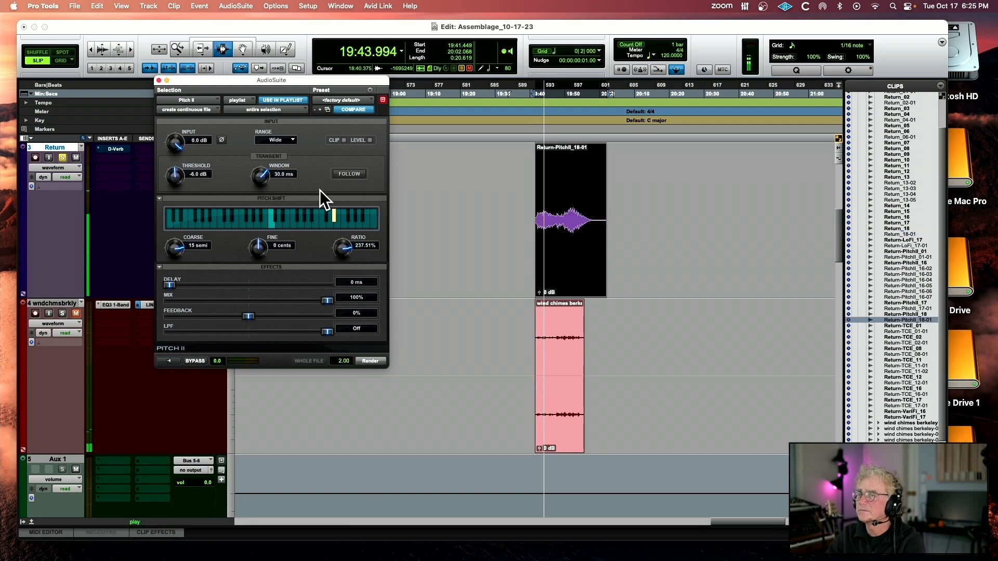
# - Close the Pitch II window, stop playback and undo the rendered pitch shift
pyautogui.click(159, 81)
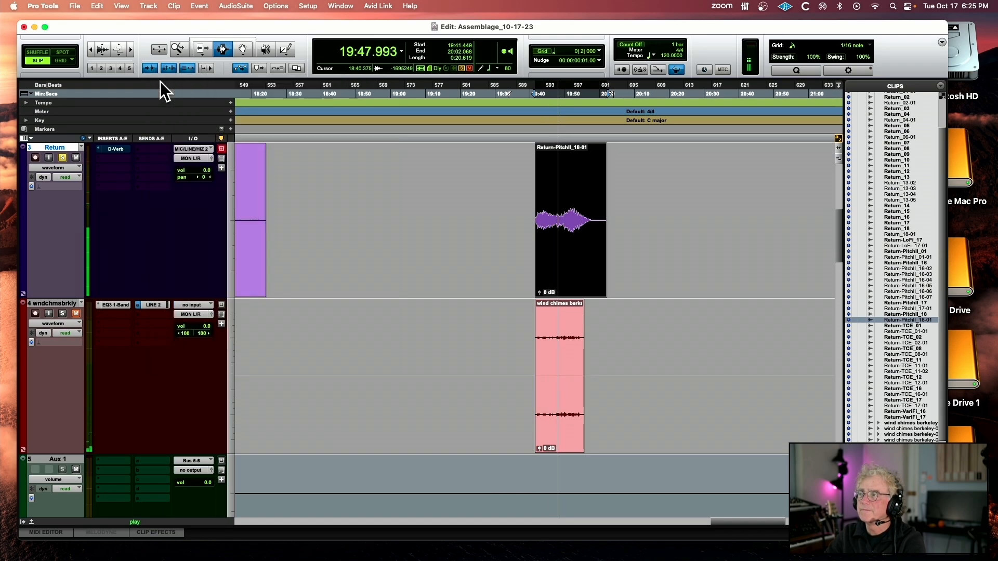
pyautogui.press('space')
pyautogui.press('super+z')
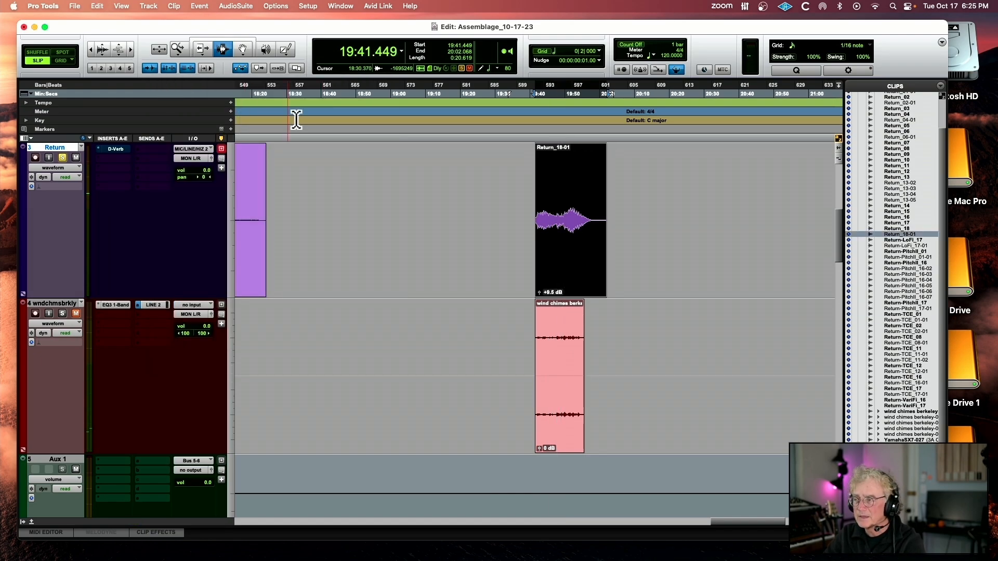
# - Duplicate the recorded clip directly after the original on the Return track and open Pitch II for the copy
pyautogui.press('super+d')
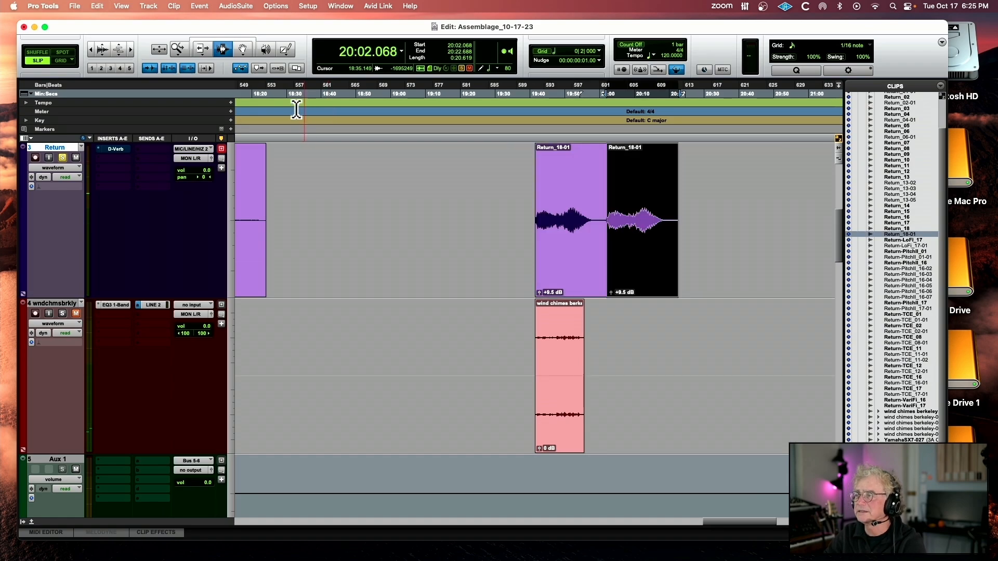
pyautogui.click(239, 6)
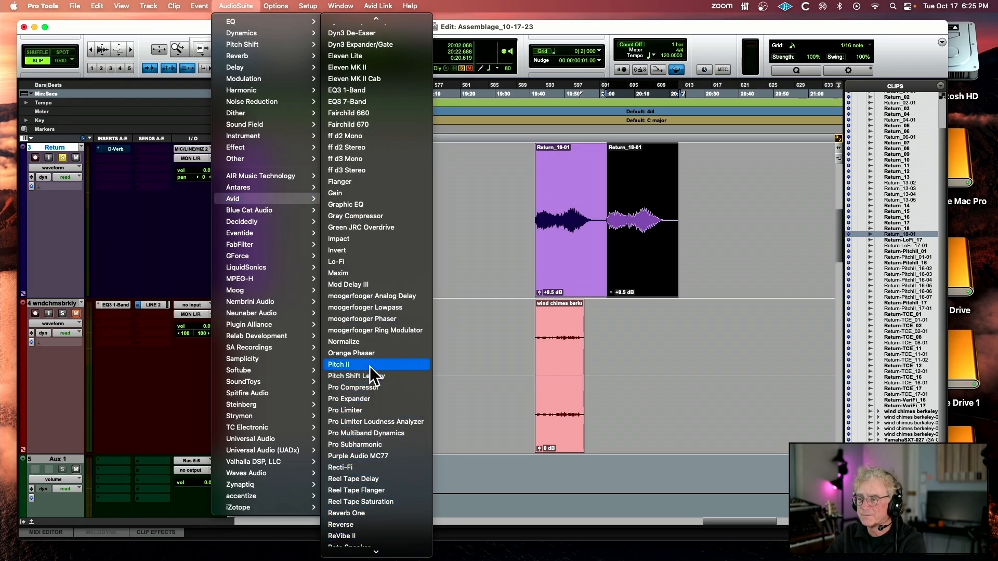
pyautogui.click(369, 364)
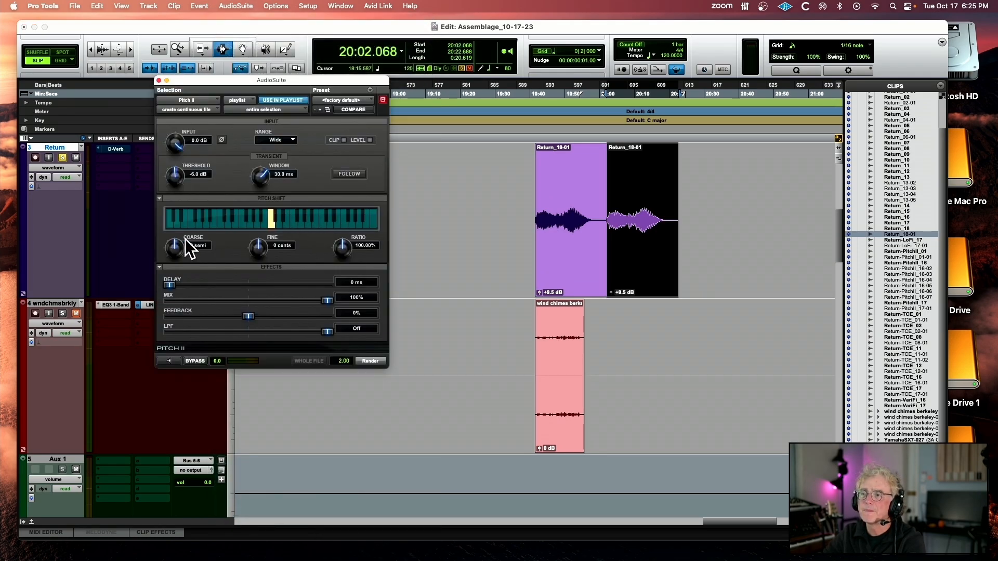
# - Try rendering the duplicated clip with a coarse shift of -9 semitones, play the result and undo the render
pyautogui.click(196, 245)
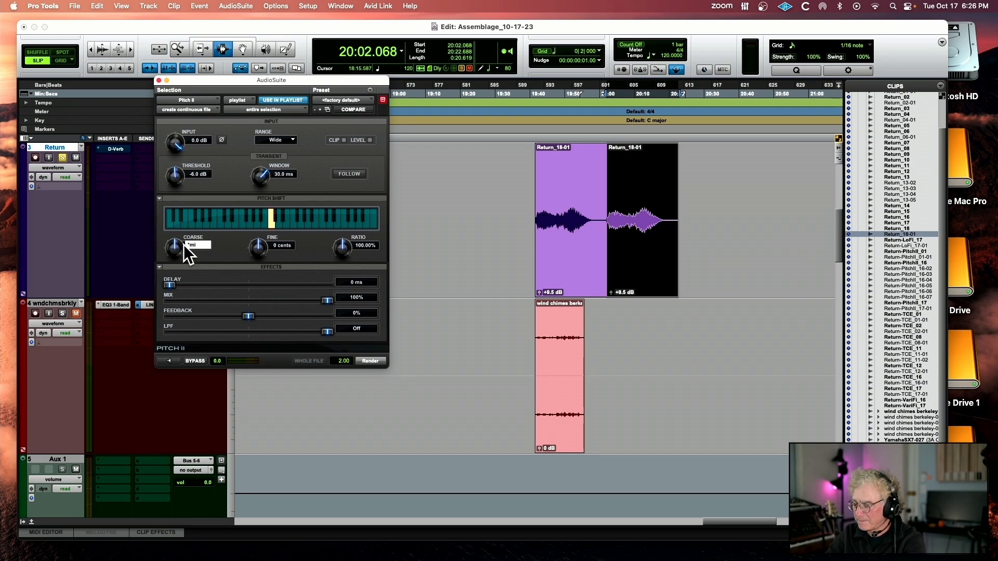
pyautogui.write('-9')
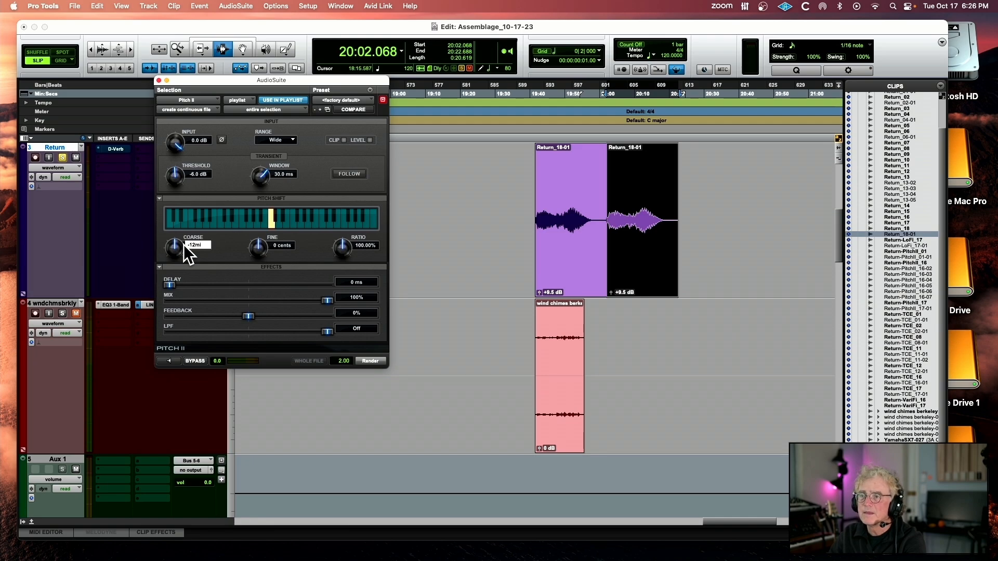
pyautogui.press('Return')
pyautogui.click(374, 358)
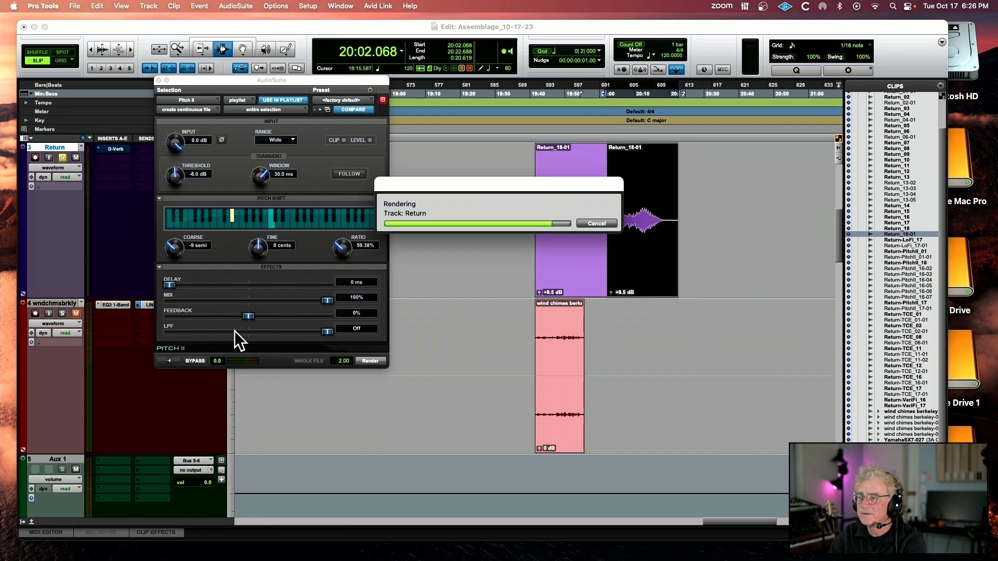
pyautogui.press('space')
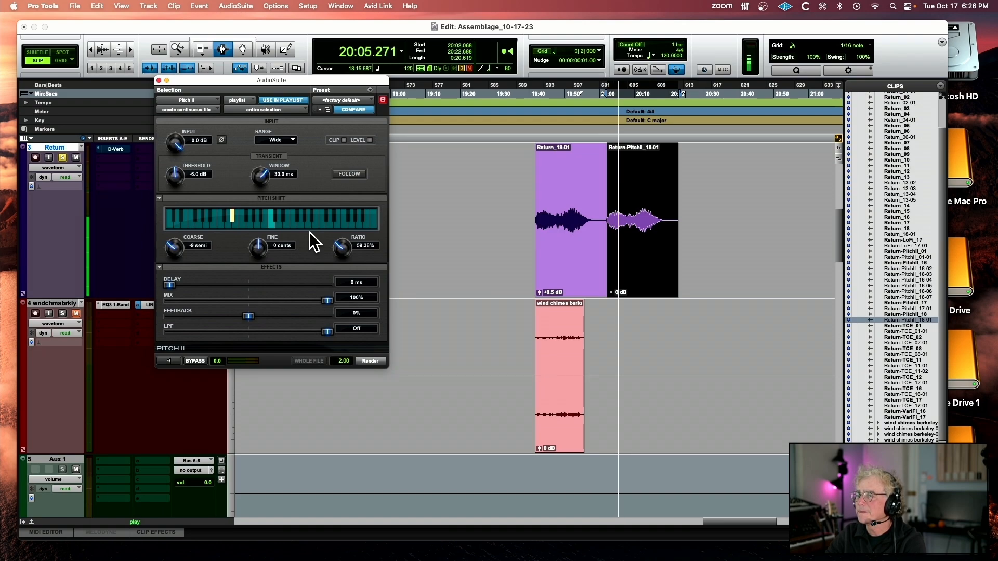
pyautogui.press('space')
pyautogui.press('super+z')
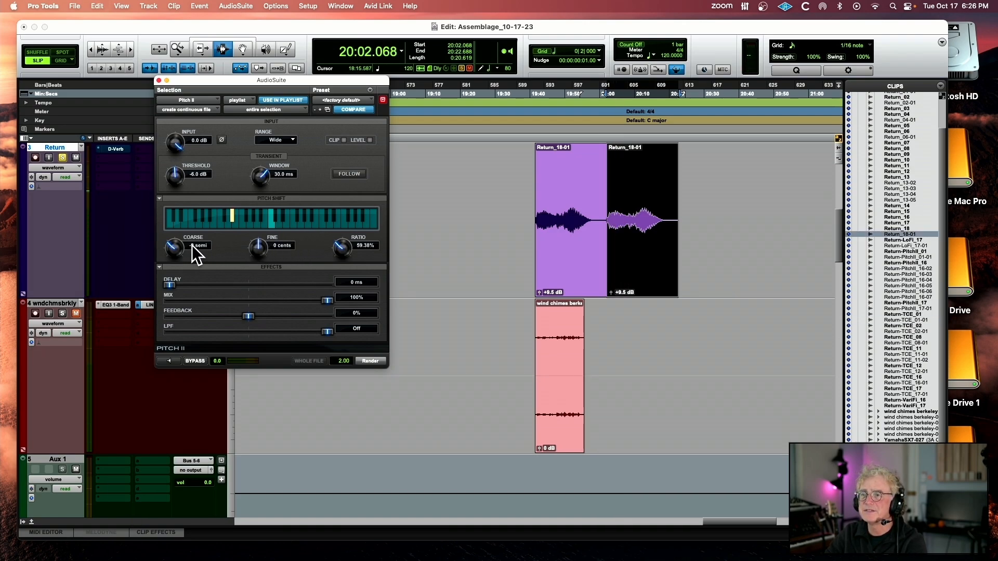
# - Set the coarse pitch shift to -12 semitones, render the duplicated clip and play it
pyautogui.click(197, 245)
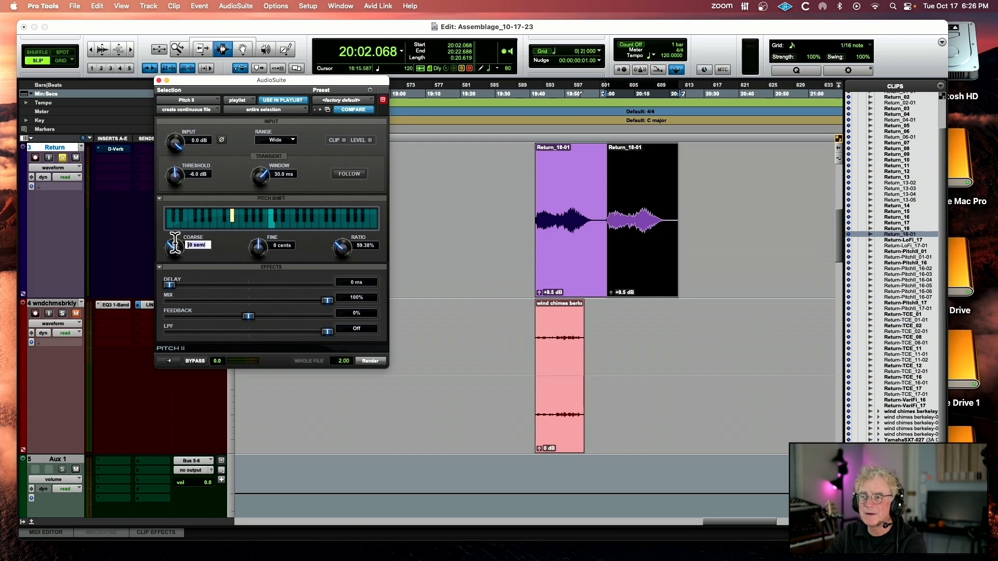
pyautogui.write('-12')
pyautogui.press('Return')
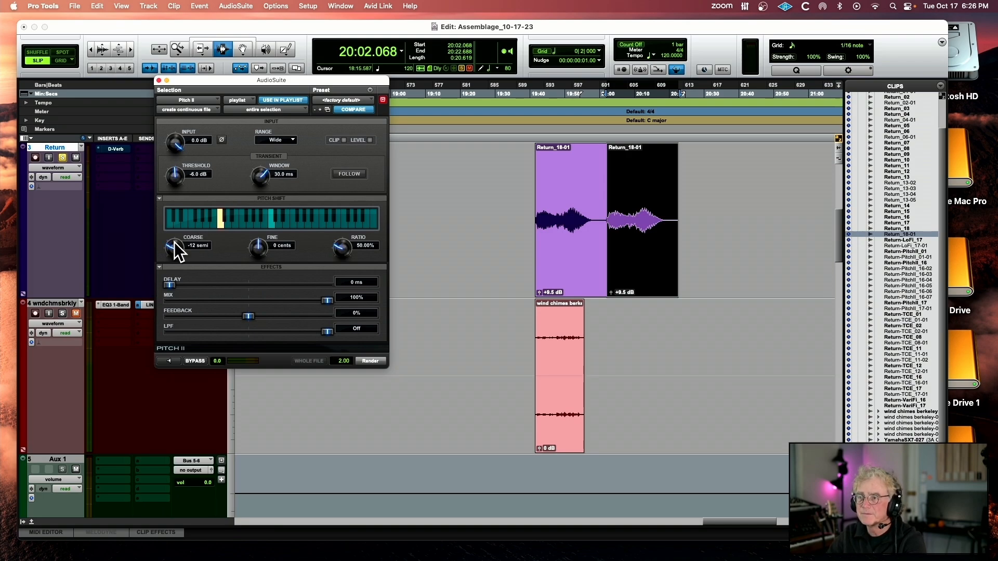
pyautogui.click(368, 360)
pyautogui.press('space')
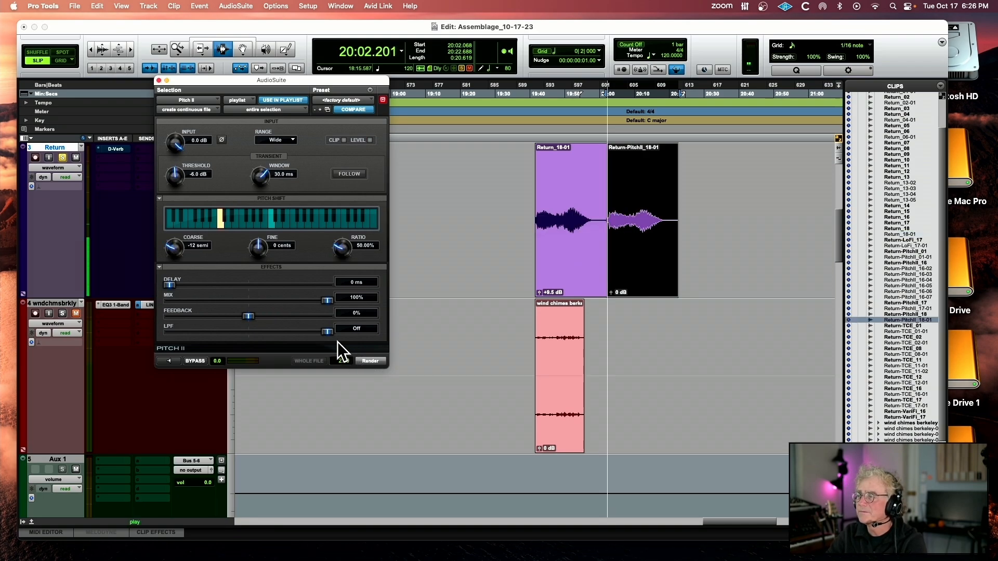
pyautogui.press('space')
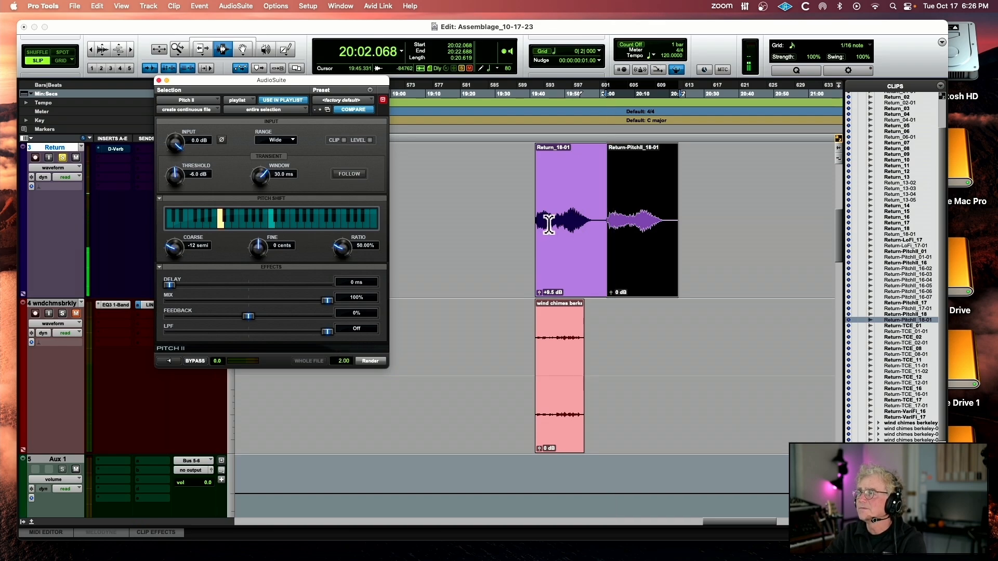
# - Copy the original recorded clip and paste it at about 20:26 on the Return track
pyautogui.doubleClick(549, 225)
pyautogui.press('super+c')
pyautogui.click(690, 224)
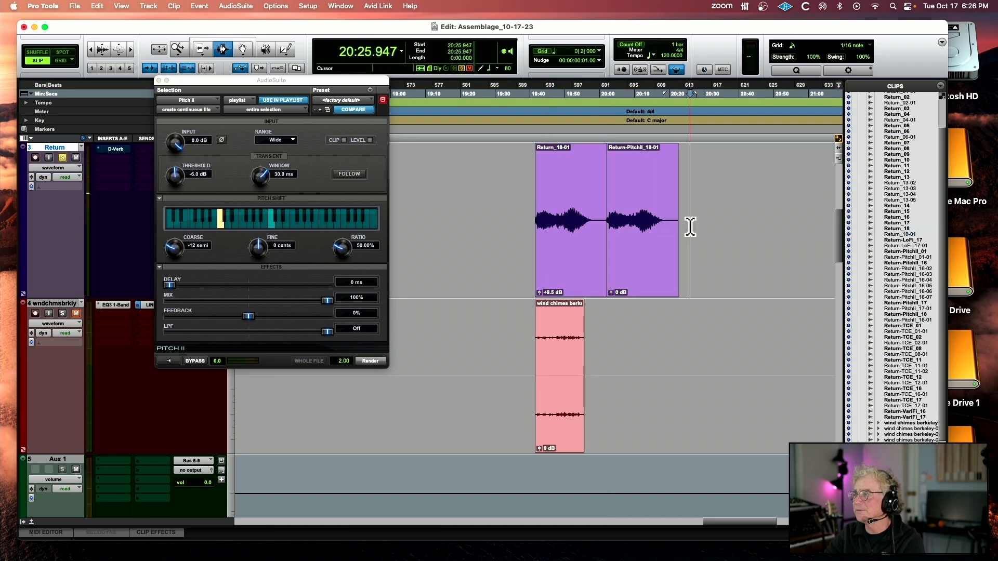
pyautogui.press('super+v')
# - Set the coarse pitch shift to 12 semitones, render the pasted clip and play it
pyautogui.click(192, 246)
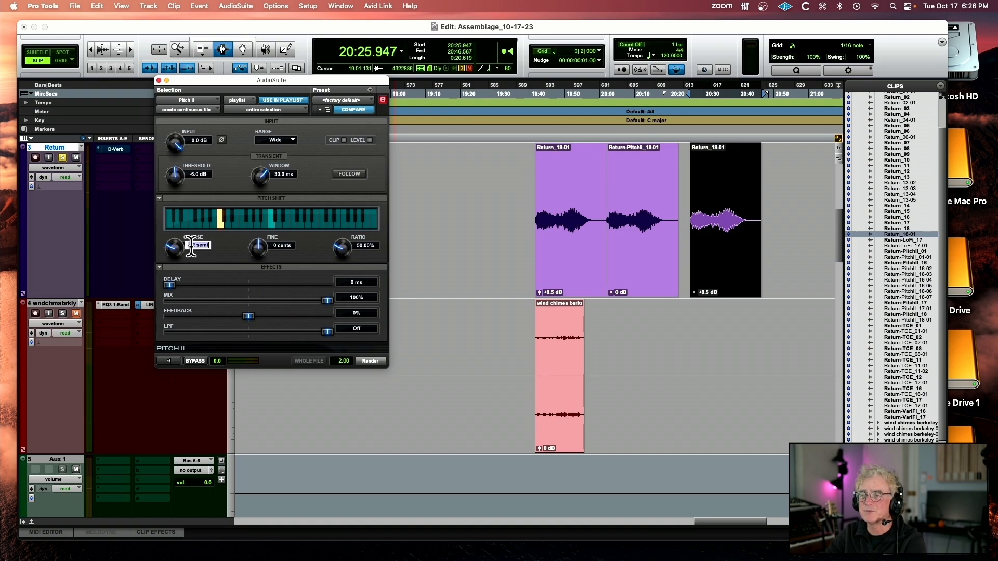
pyautogui.press('Return')
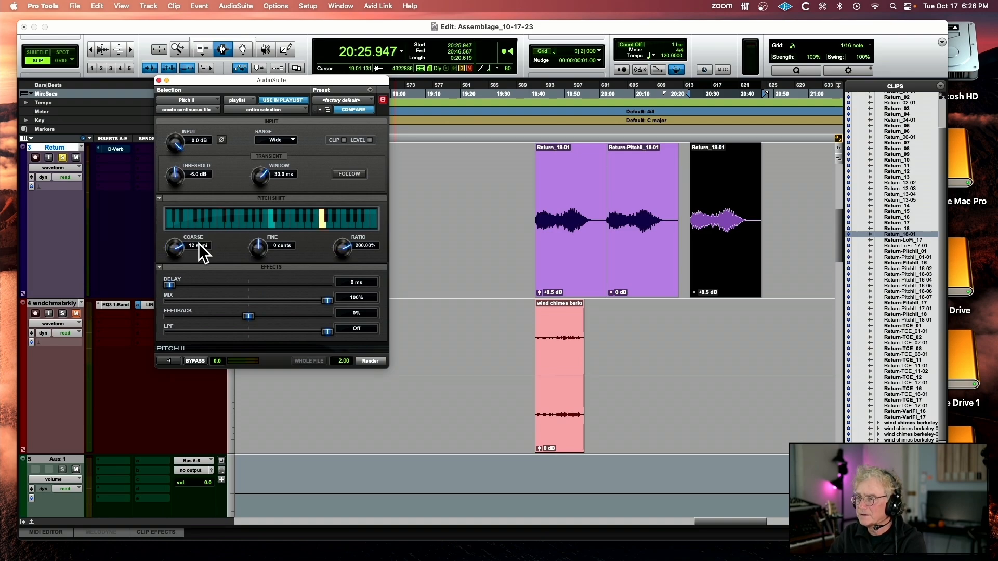
pyautogui.click(370, 361)
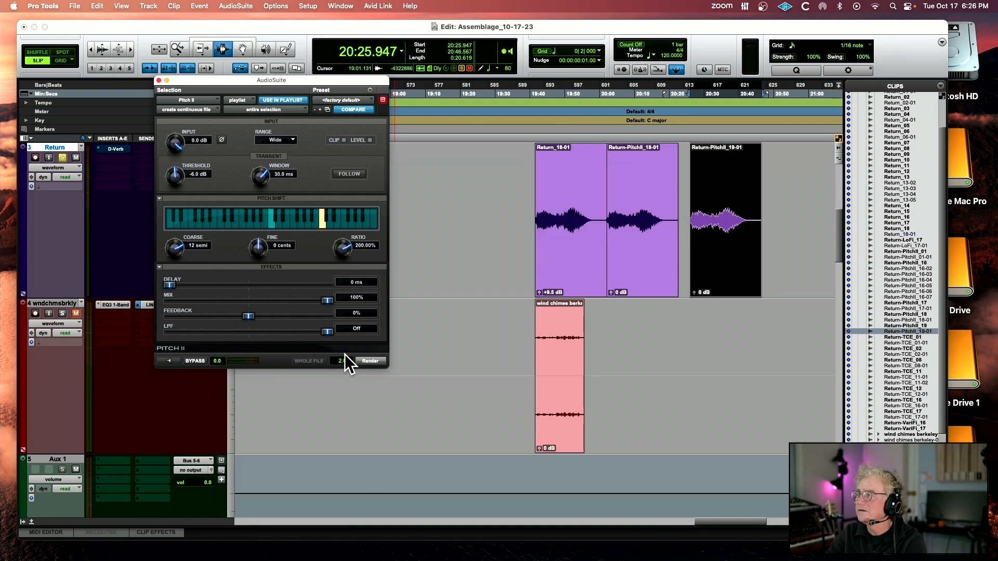
pyautogui.press('space')
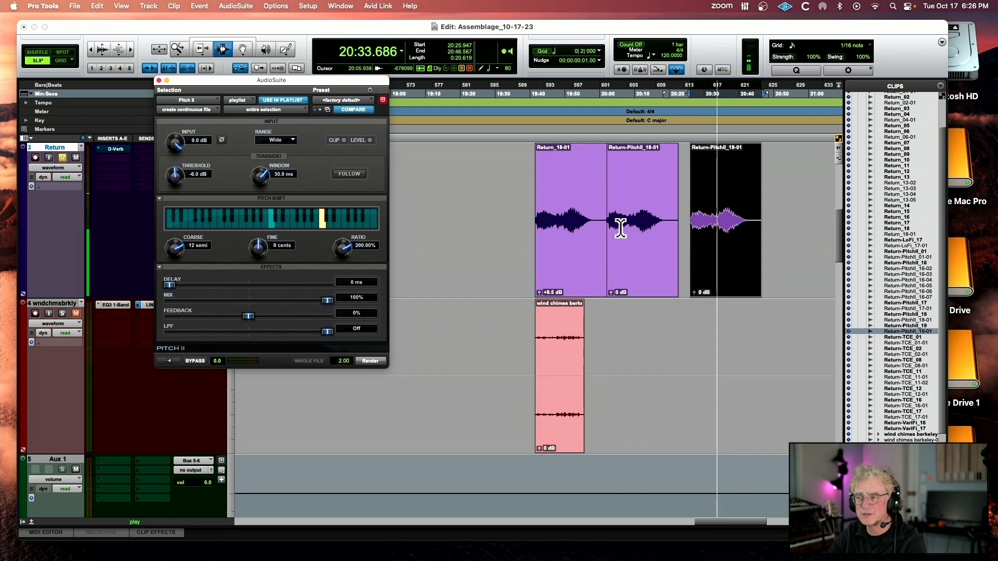
# - Copy the octave-down clip on the Return track and paste it at about 20:54 on the same track
pyautogui.press('r')
pyautogui.press('space')
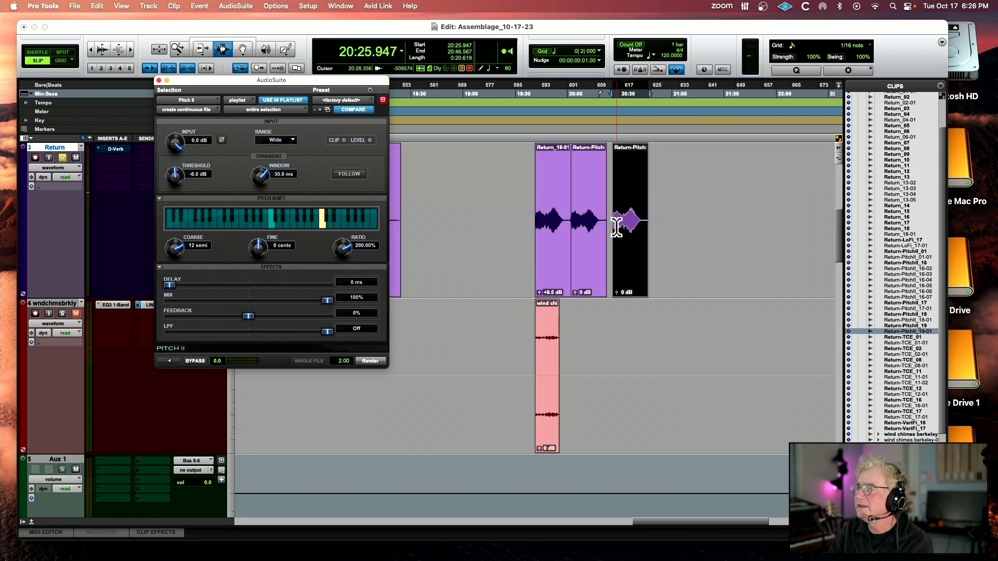
pyautogui.doubleClick(596, 231)
pyautogui.click(663, 231)
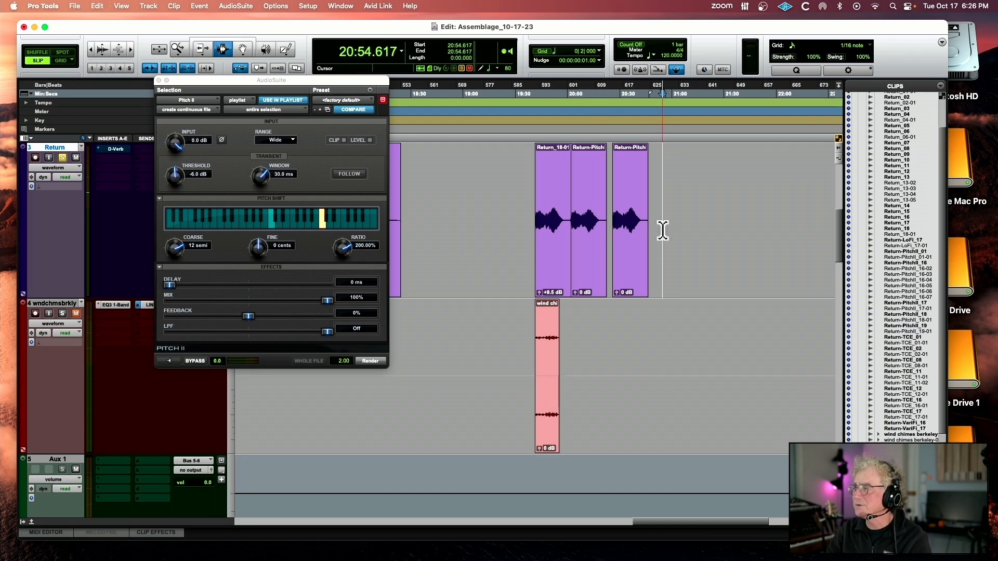
pyautogui.press('super+v')
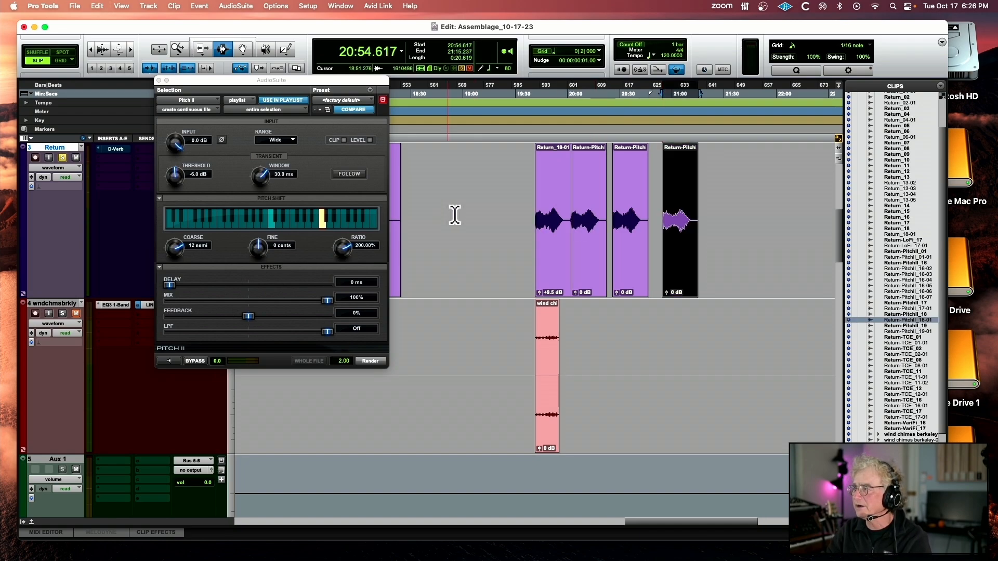
# - Switch AudioSuite to Avid Time Compression Expansion, set the ratio to 2 and render the pasted clip
pyautogui.click(187, 101)
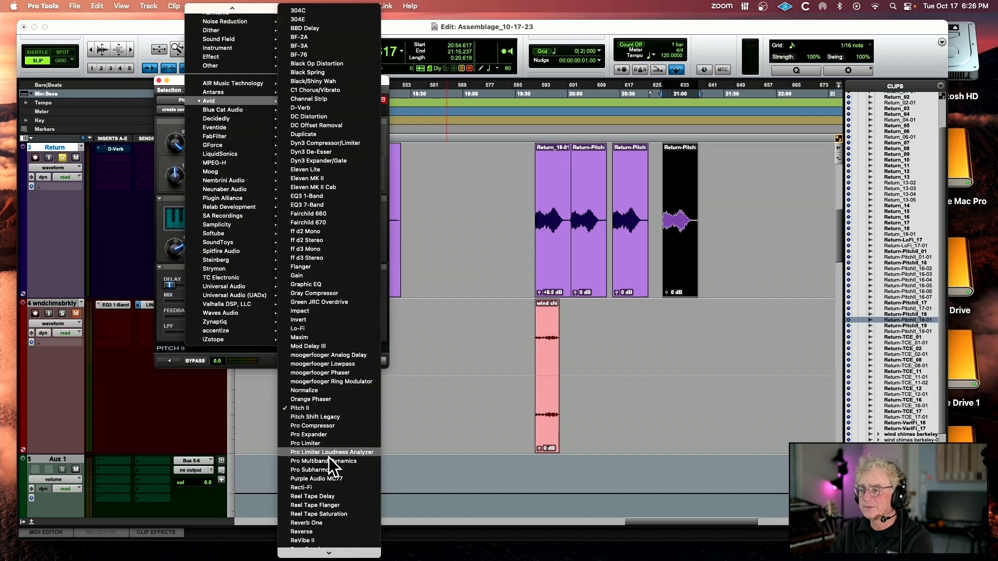
pyautogui.moveTo(325, 556)
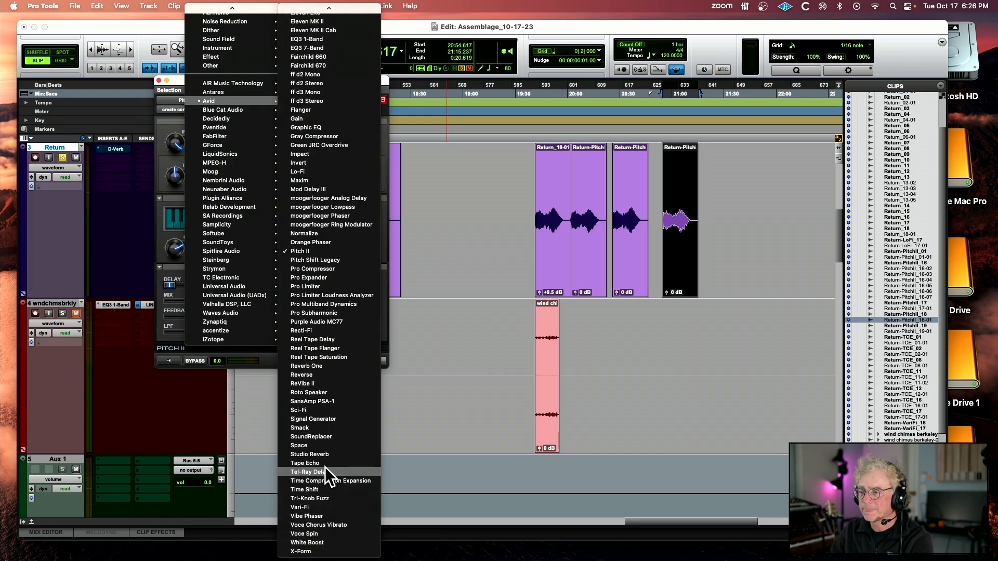
pyautogui.click(325, 482)
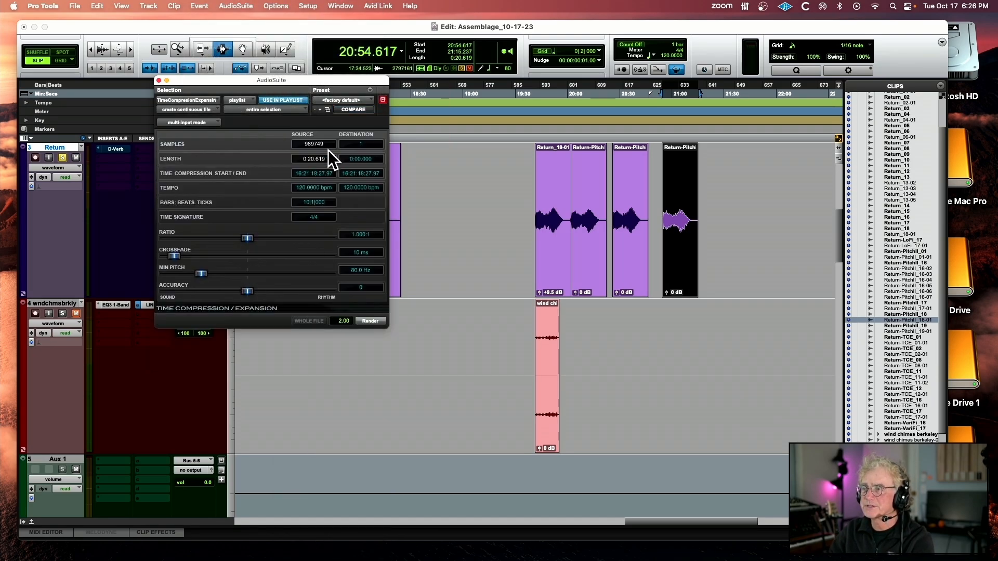
pyautogui.click(353, 233)
pyautogui.write('2')
pyautogui.press('Return')
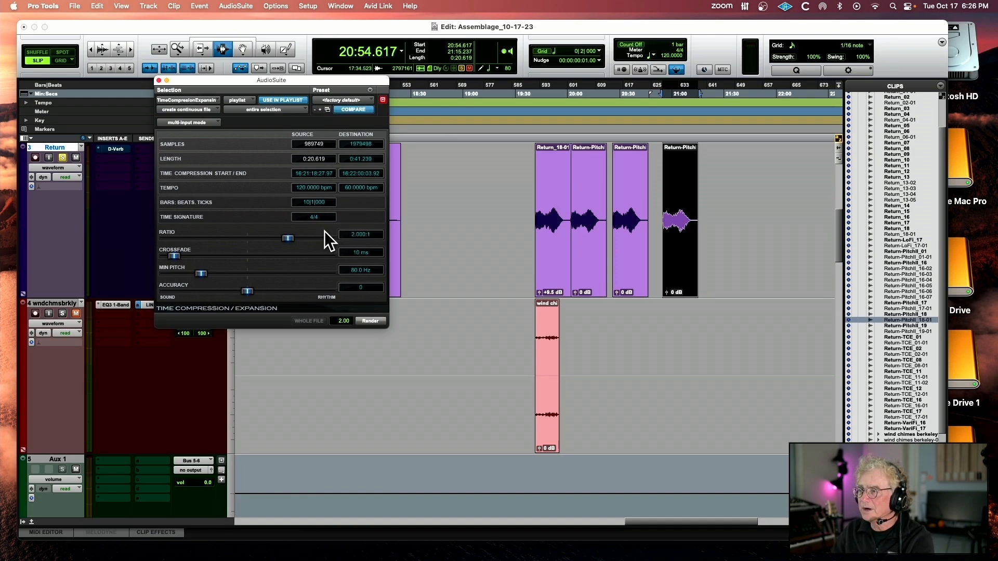
pyautogui.click(364, 320)
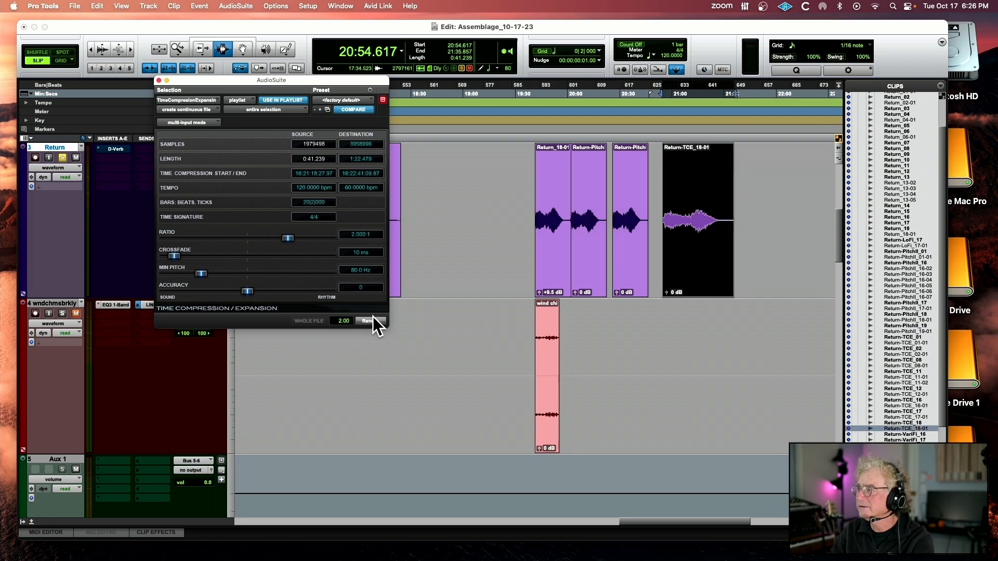
# - Play the time-stretched clip on the Return track, stop playback and close the AudioSuite window
pyautogui.press('space')
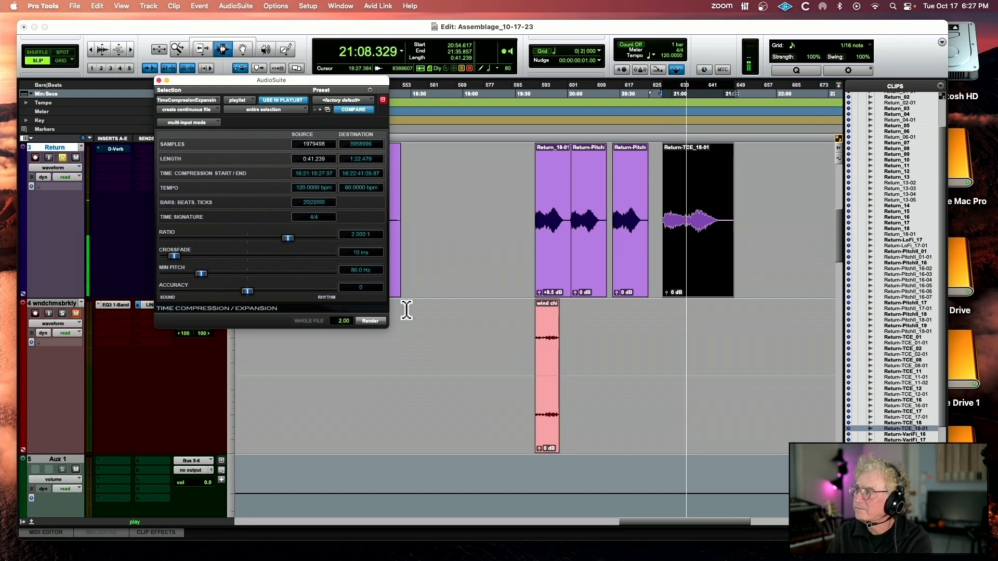
pyautogui.press('space')
pyautogui.click(159, 80)
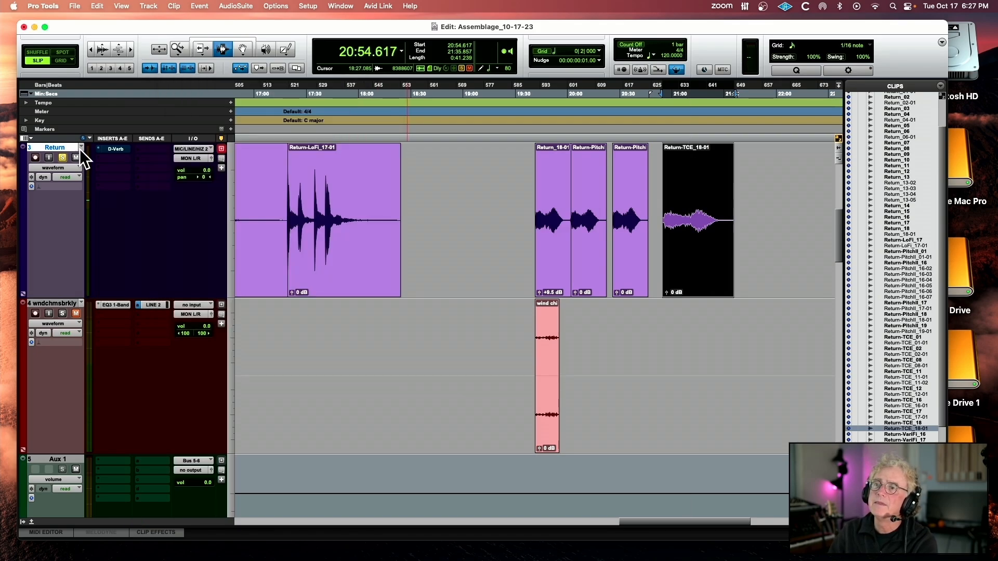
# - Unmute the Mini Grand track and mute the wndchmsbrkly source track
pyautogui.scroll(-2, 517, 267)
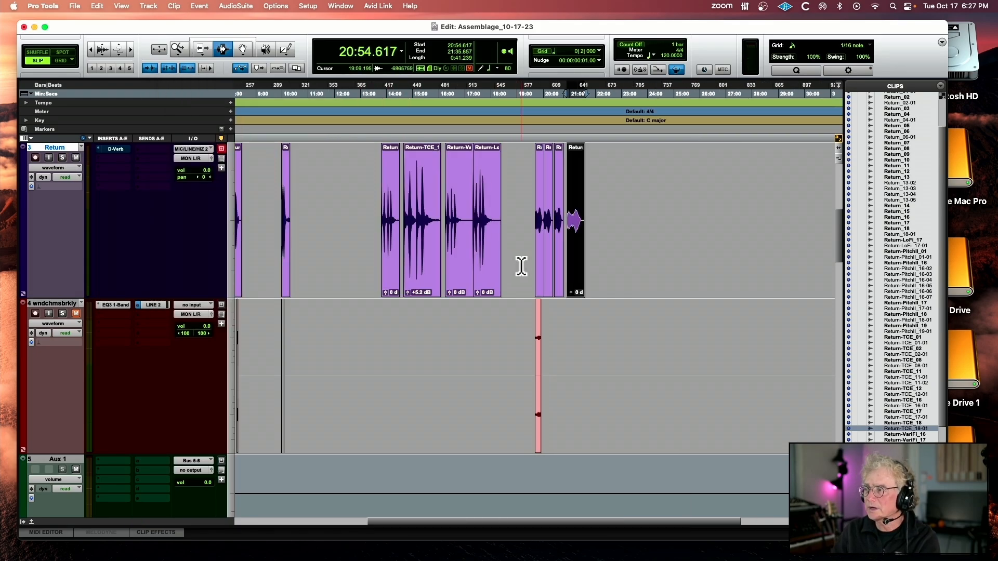
pyautogui.scroll(3, 520, 266)
pyautogui.scroll(-8, 521, 266)
pyautogui.hscroll(-6, 522, 267)
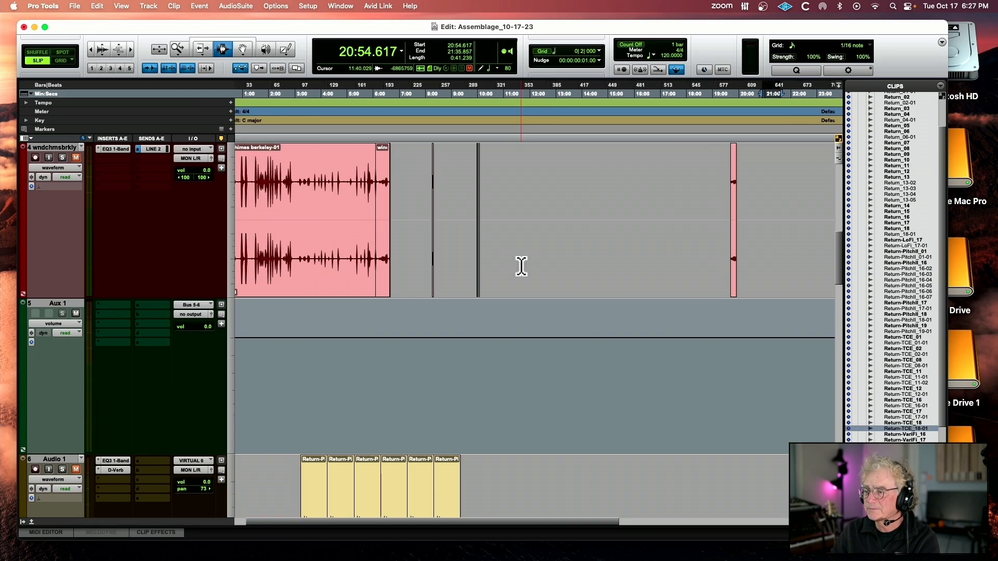
pyautogui.scroll(-6, 520, 265)
pyautogui.scroll(4, 519, 263)
pyautogui.hscroll(-2, 519, 264)
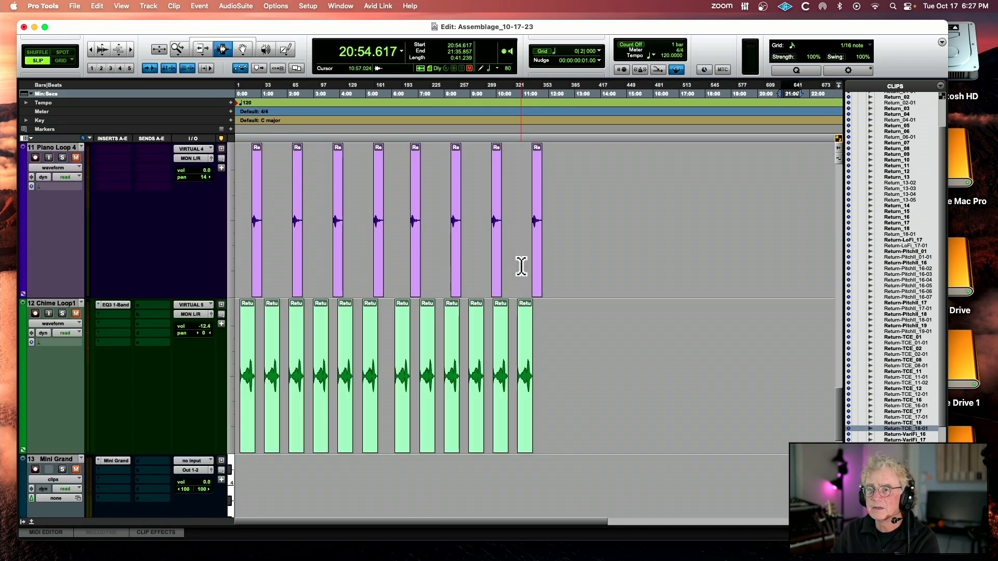
pyautogui.keyDown('alt'); pyautogui.click(76, 470); pyautogui.keyUp('alt')
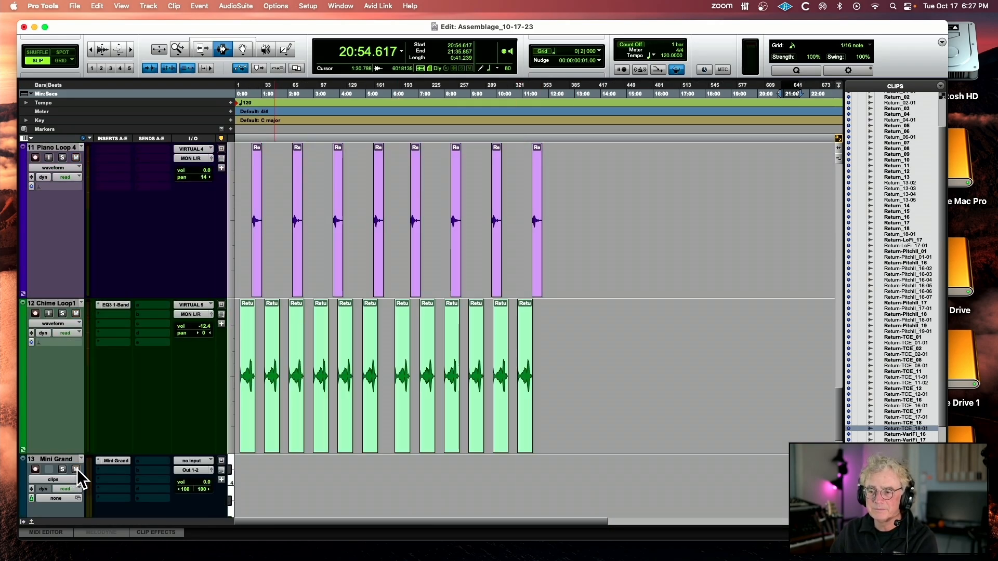
pyautogui.scroll(15, 80, 465)
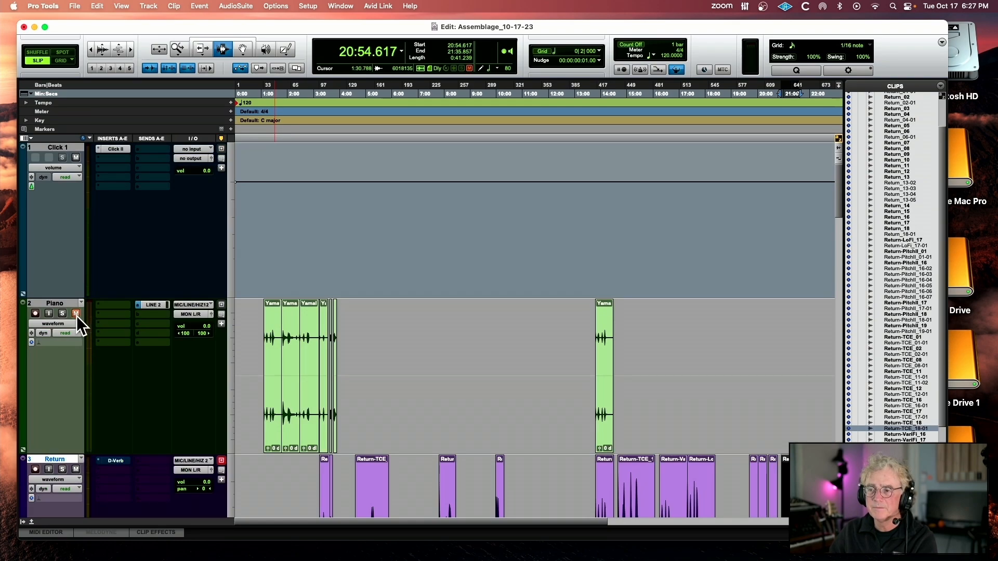
pyautogui.scroll(-5, 81, 466)
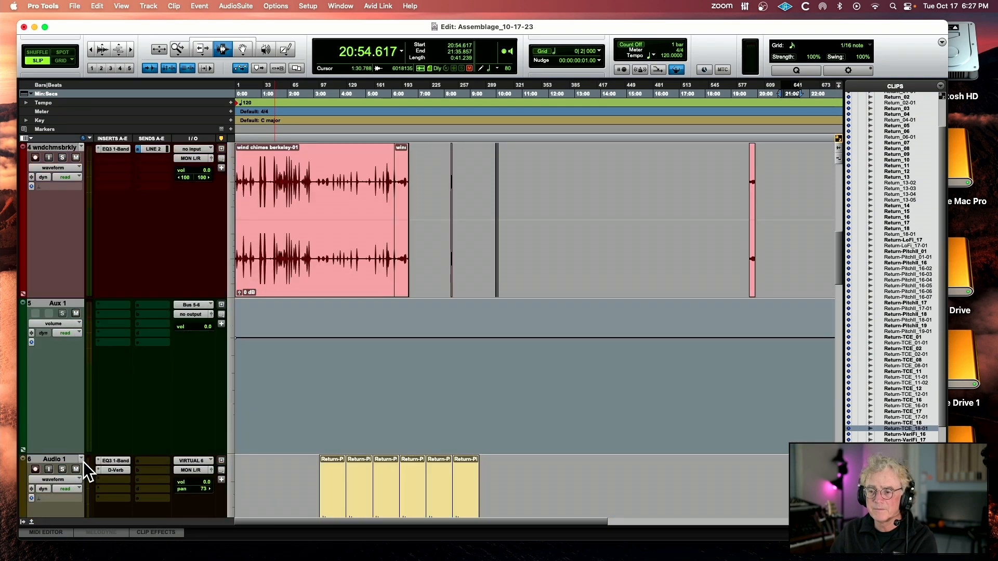
pyautogui.click(76, 157)
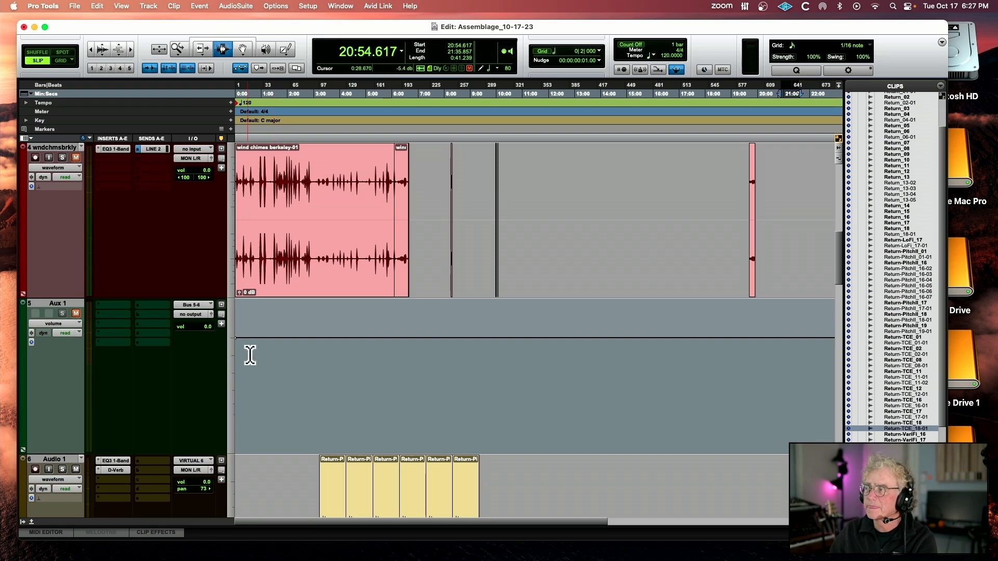
# - Reduce the height of the tracks and record-enable the Mini Grand track
pyautogui.scroll(-8, 272, 351)
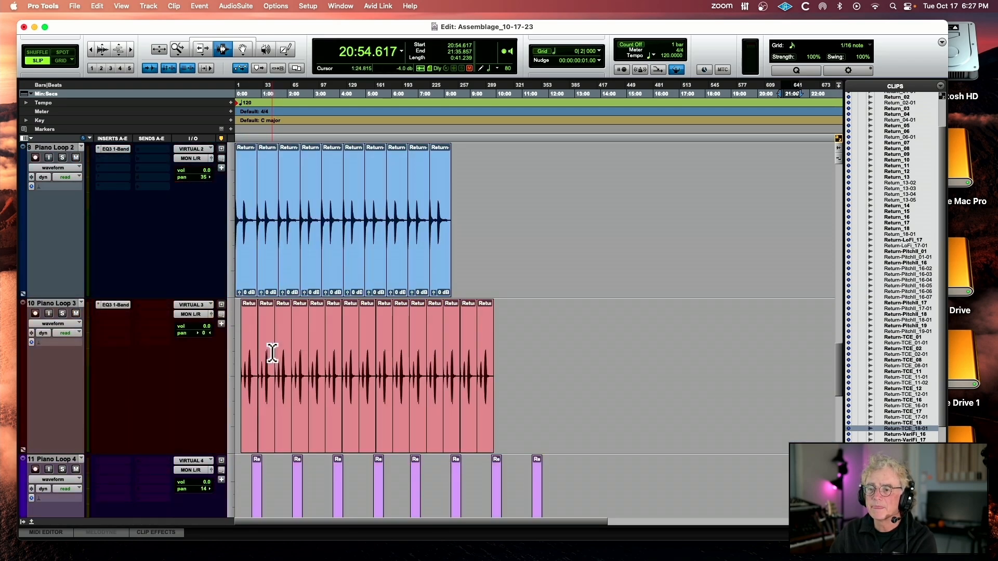
pyautogui.hotkey('ctrl', 'alt', 'Down')
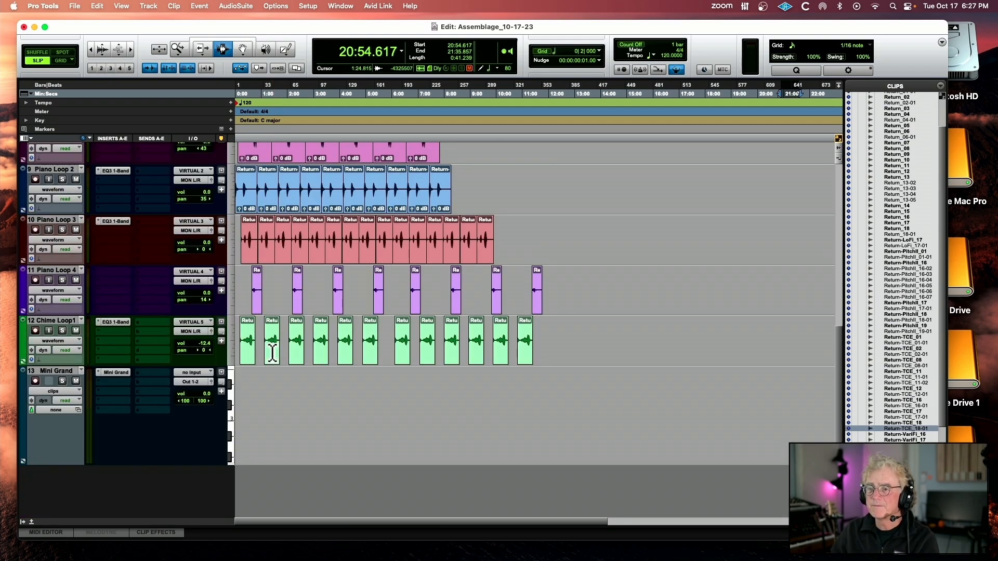
pyautogui.press('space')
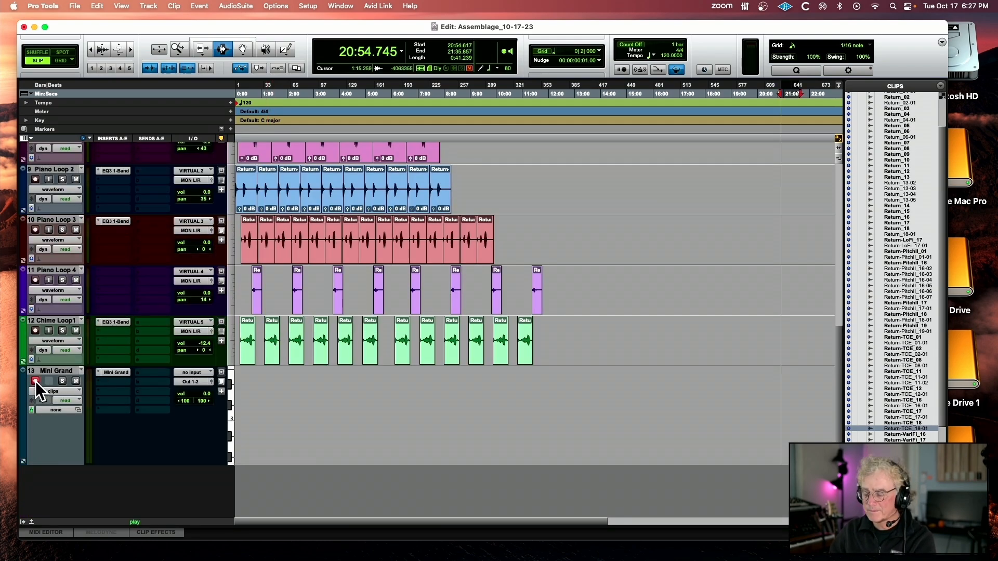
pyautogui.click(35, 381)
# - Play the session from the very start with all the piano and chime loop tracks in view
pyautogui.press('space')
pyautogui.press('Return')
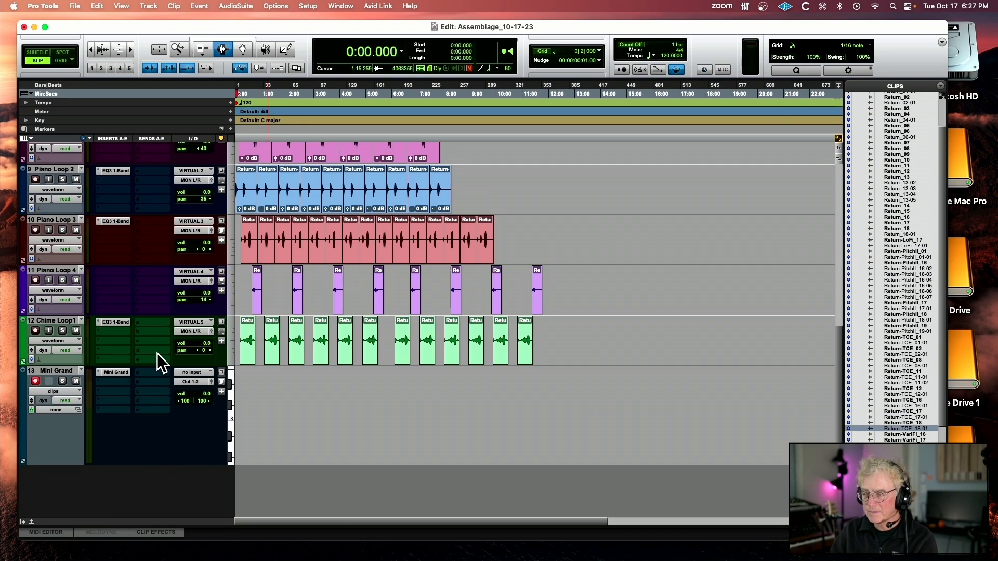
pyautogui.hotkey('shift', 'r')
pyautogui.press('space')
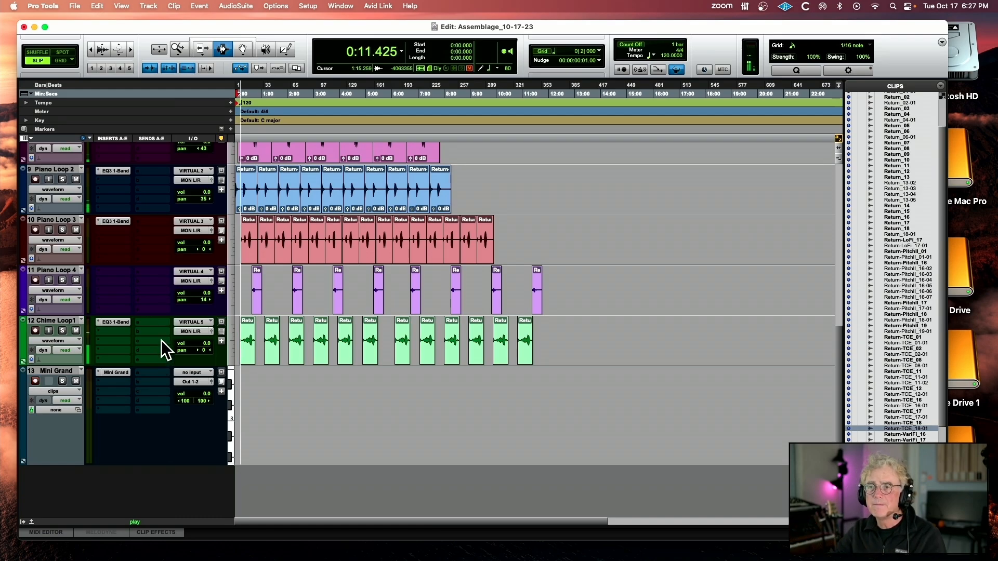
pyautogui.scroll(2, 158, 249)
pyautogui.scroll(3, 159, 249)
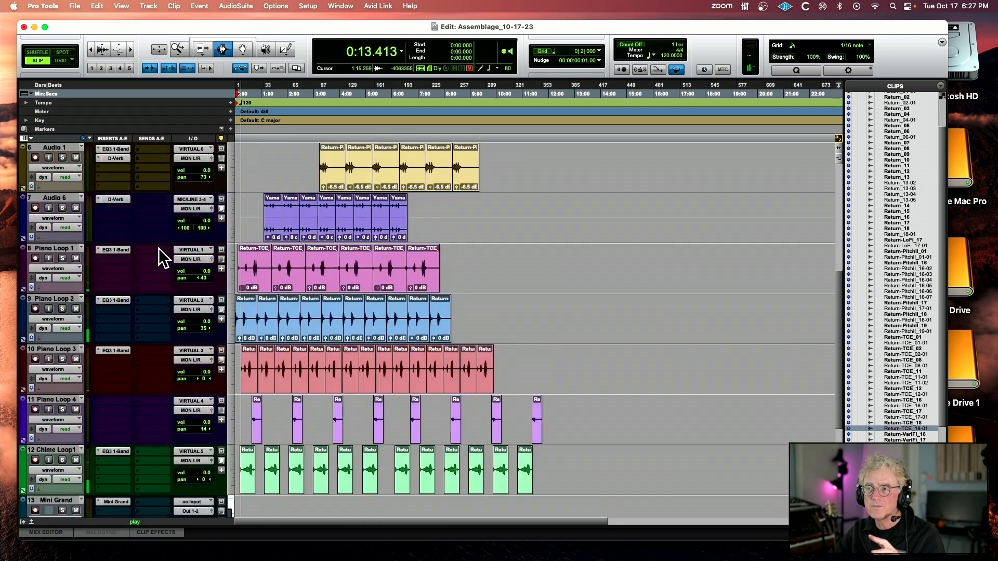
# - Open the EQ3 1-Band plug-in on the Piano Loop 1 track, try one of its controls and close it
pyautogui.click(123, 250)
pyautogui.moveTo(279, 136); pyautogui.dragTo(274, 167)
pyautogui.click(197, 59)
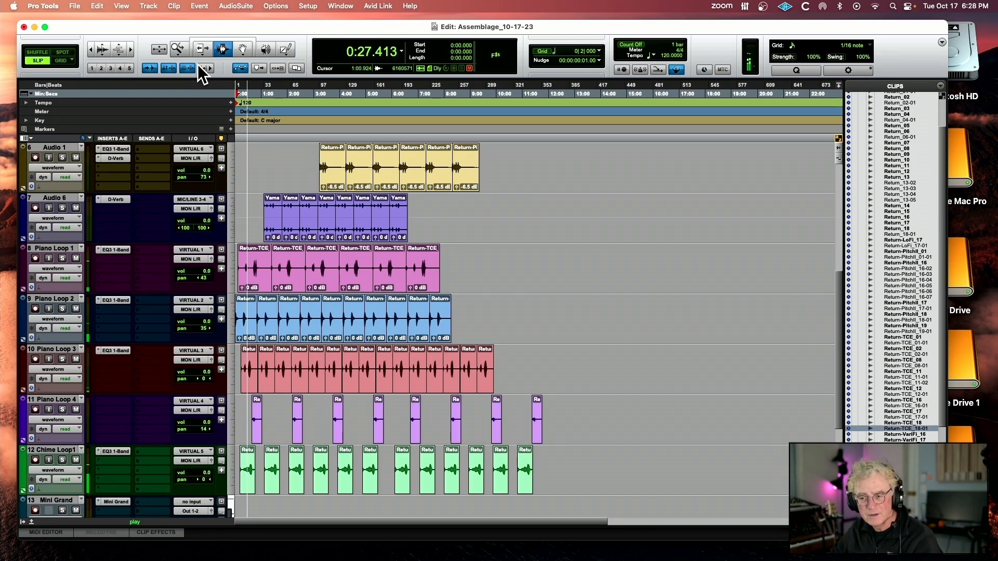
# - Adjust the Level of the Mini Grand instrument during playback, stop the session and close the instrument window
pyautogui.click(114, 501)
pyautogui.moveTo(544, 139); pyautogui.dragTo(545, 130)
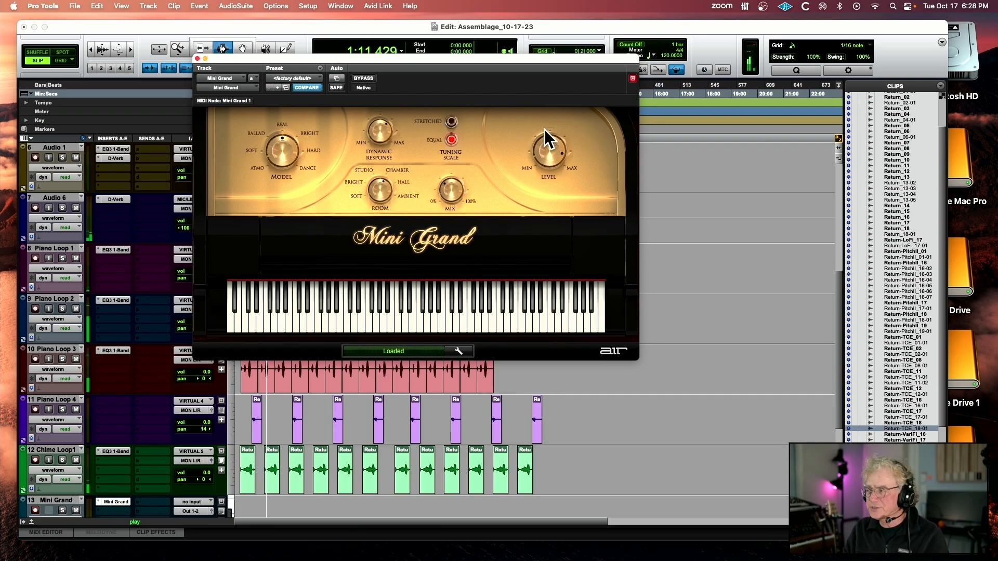
pyautogui.press('space')
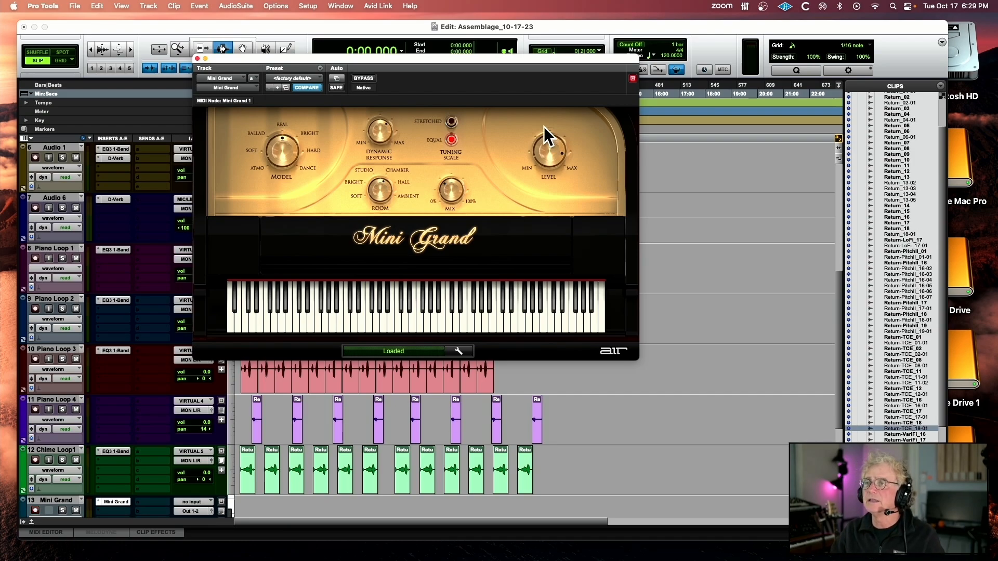
pyautogui.click(198, 58)
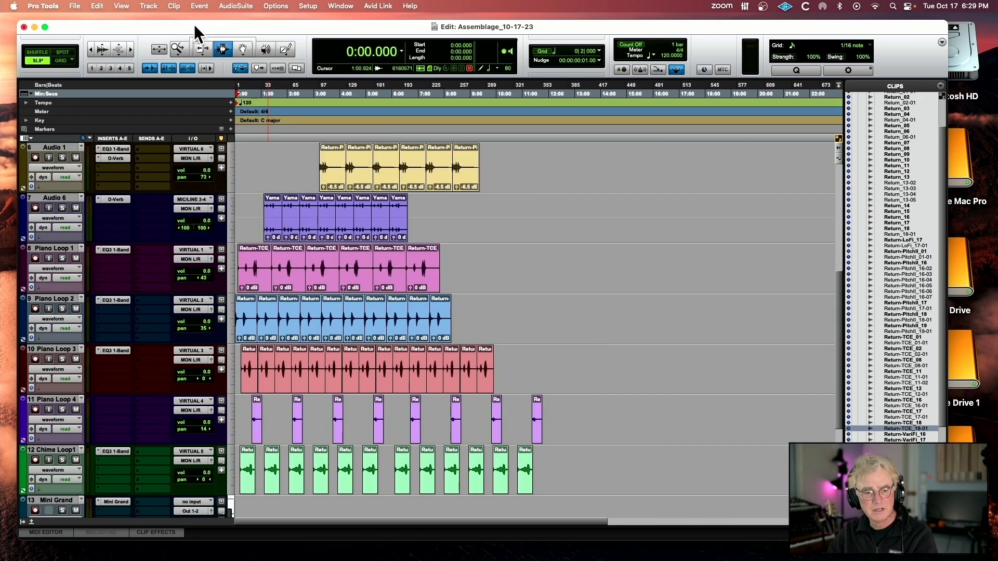
# - Save and close the Assemblage_10-17-23 session
pyautogui.hotkey('ctrl', 'shift', 's')
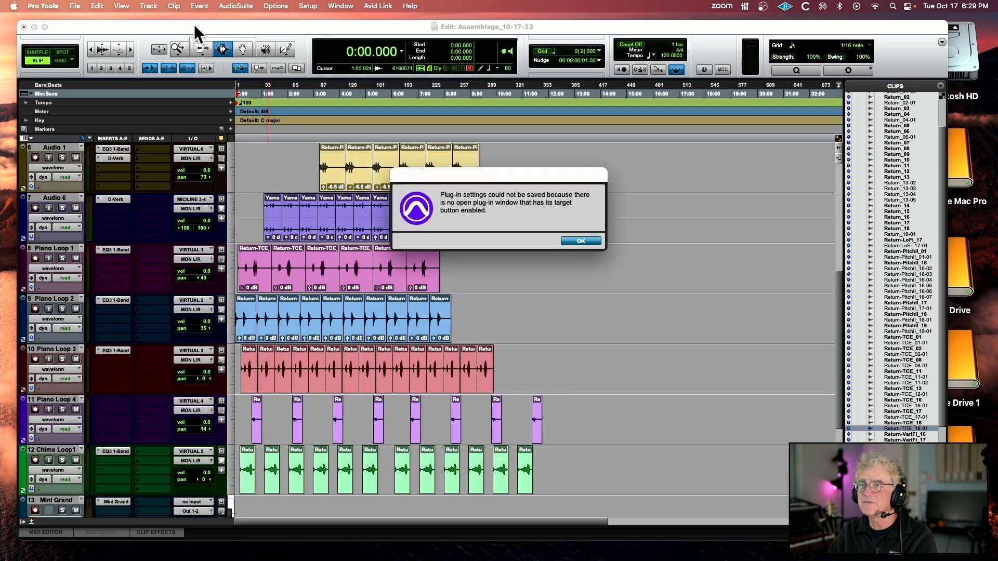
pyautogui.click(570, 240)
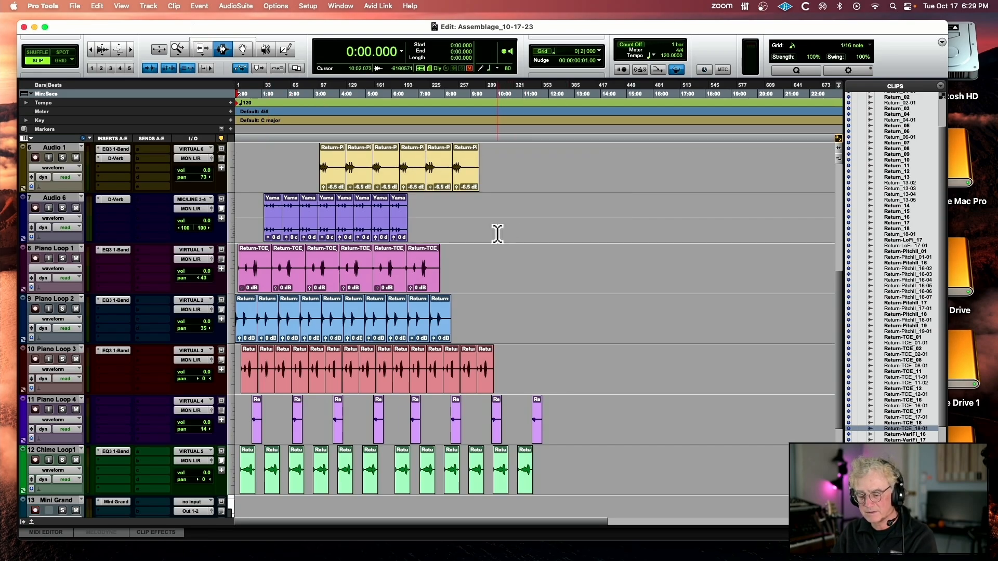
pyautogui.press('super+shift+w')
pyautogui.click(503, 110)
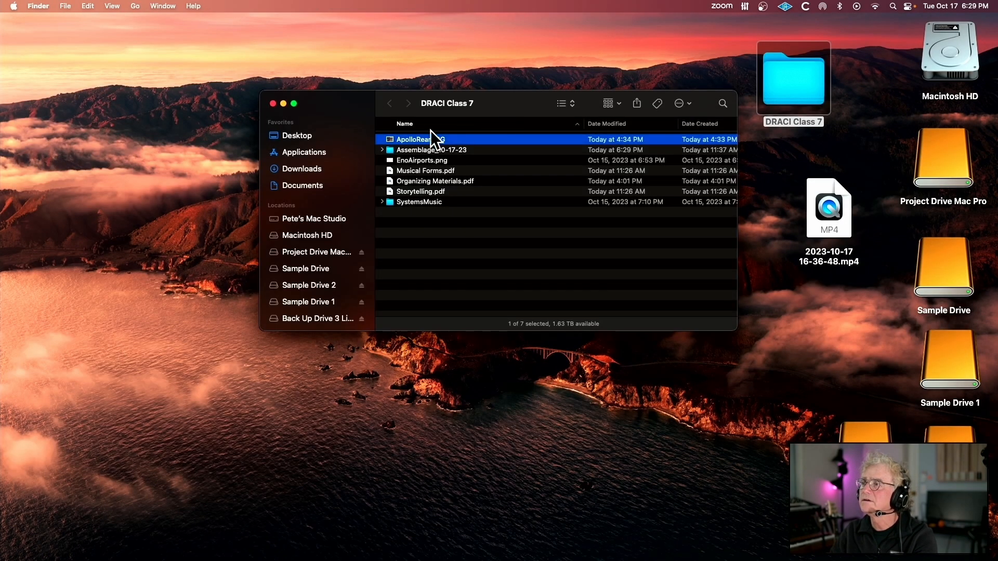
# - Open Organizing Materials.pdf from the DRACI Class 7 folder in Preview and page through to page 4
pyautogui.click(381, 149)
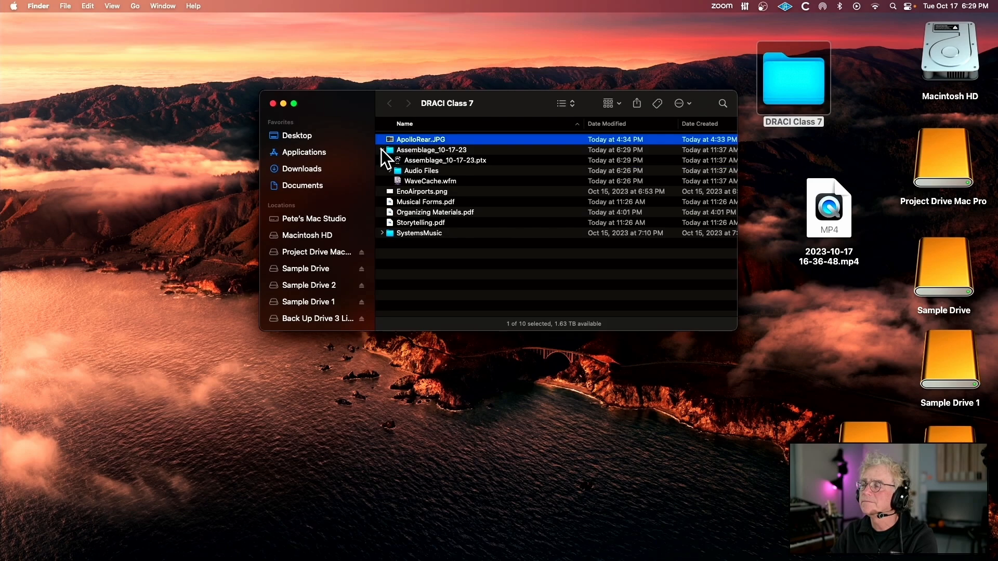
pyautogui.doubleClick(389, 212)
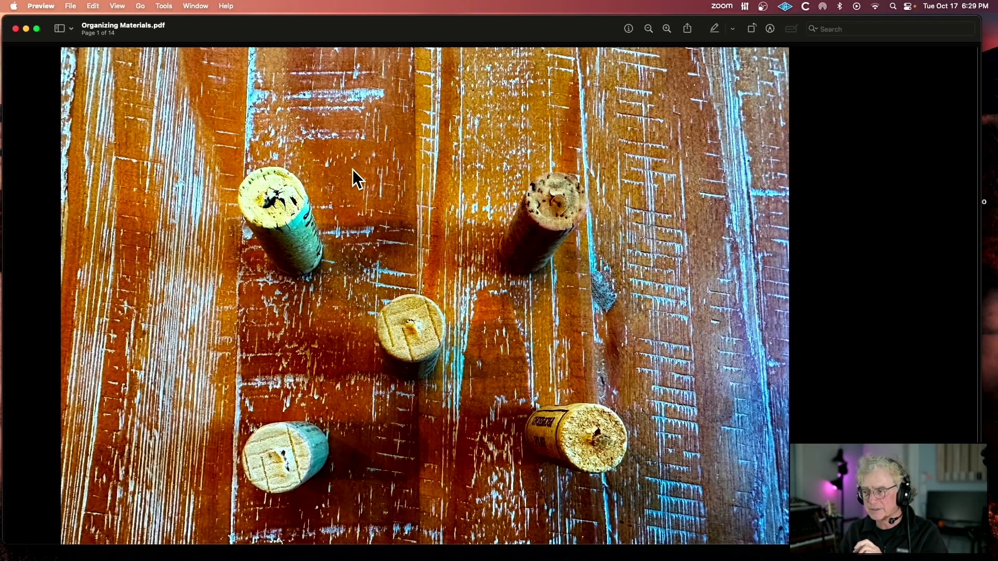
pyautogui.scroll(-3, 352, 170)
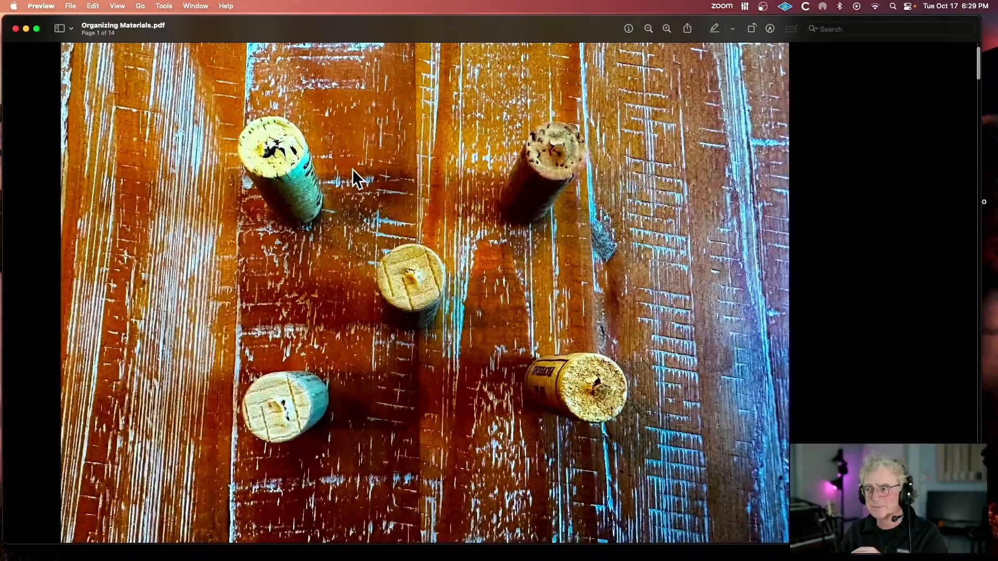
pyautogui.scroll(-10, 353, 169)
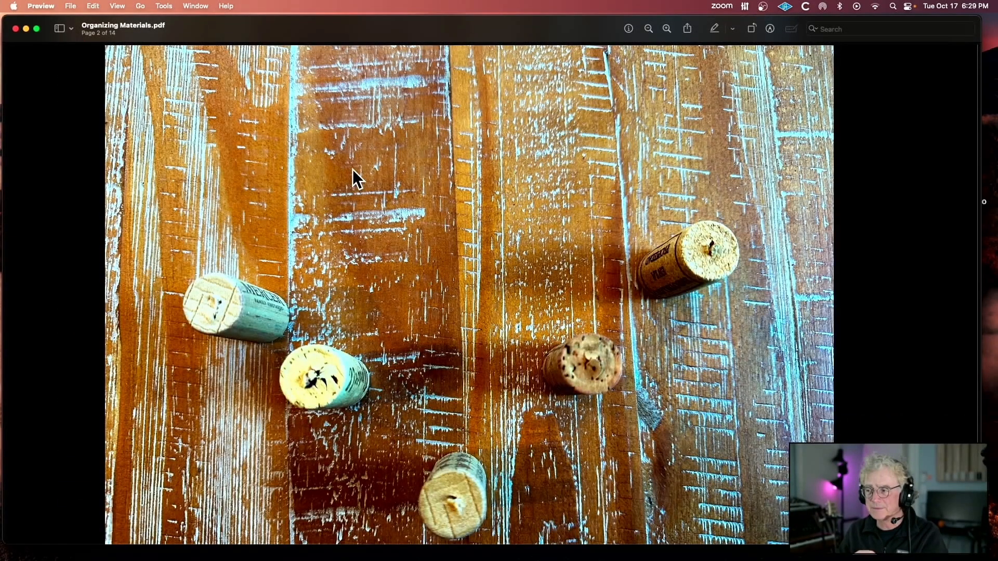
pyautogui.scroll(-10, 353, 169)
pyautogui.scroll(-10, 353, 170)
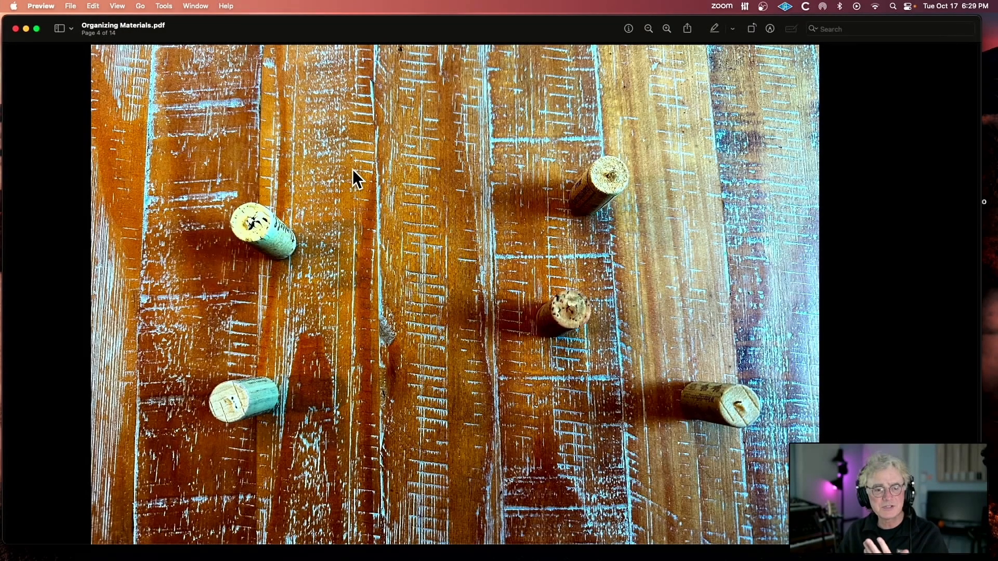
# - Page through the cork and bottle-cap arrangement photos in Organizing Materials.pdf from page 4 to page 10
pyautogui.scroll(-10, 353, 170)
pyautogui.scroll(-10, 353, 170)
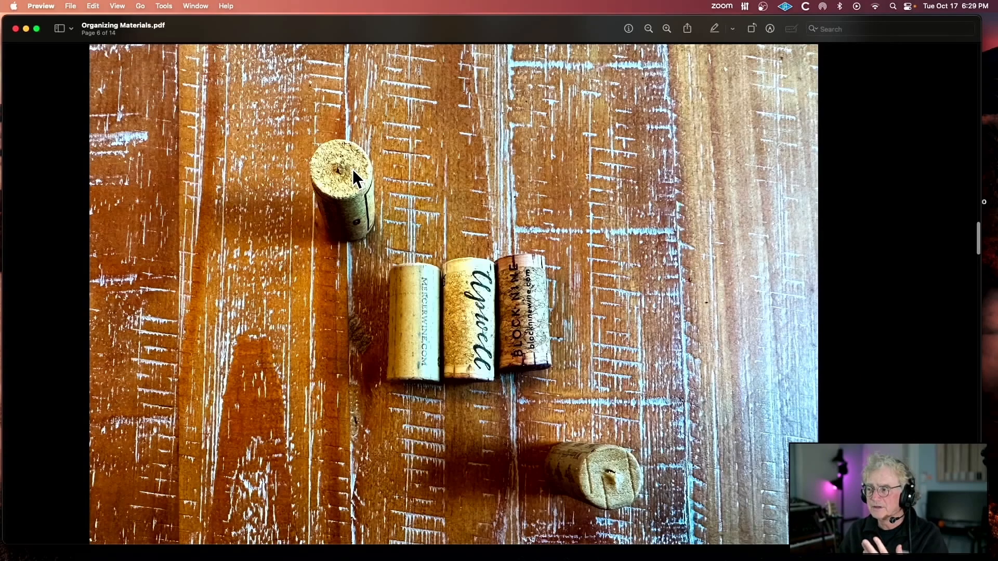
pyautogui.scroll(-10, 352, 170)
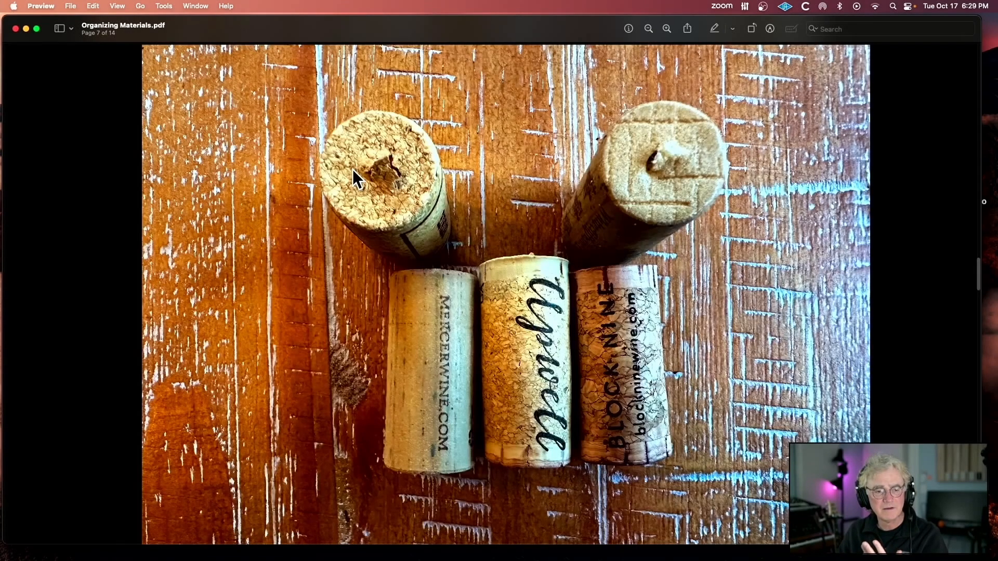
pyautogui.scroll(-10, 352, 169)
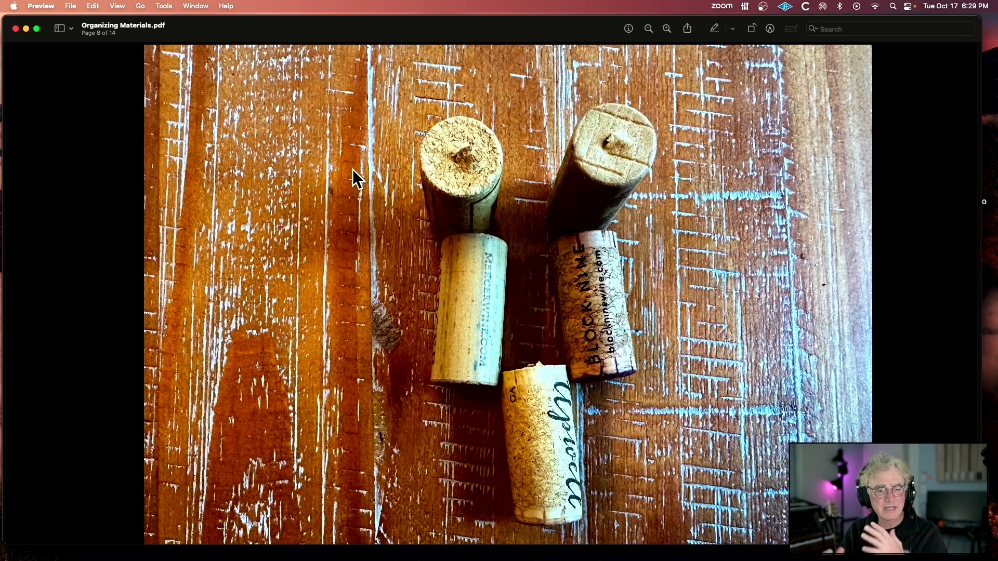
pyautogui.scroll(-10, 353, 170)
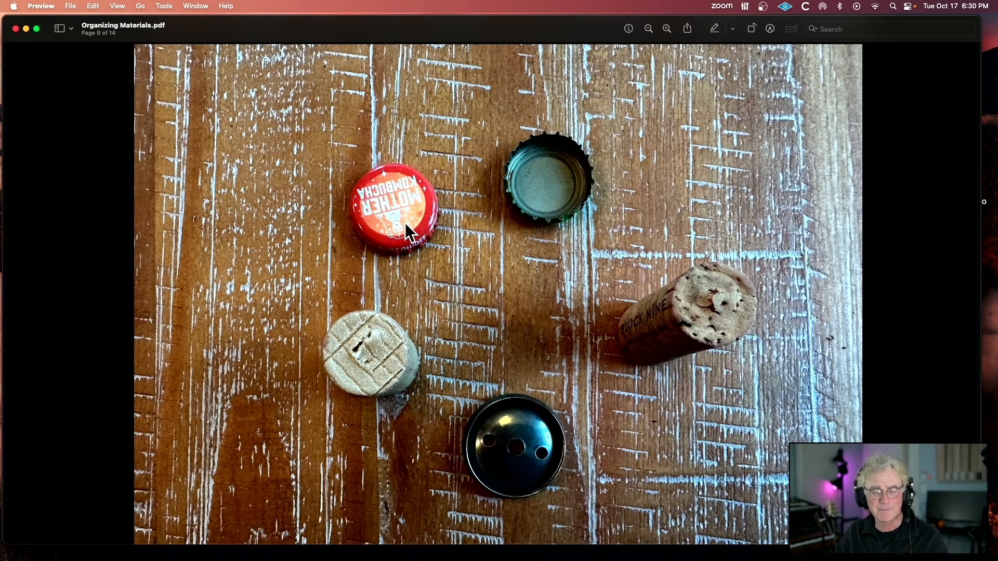
pyautogui.scroll(-1, 405, 222)
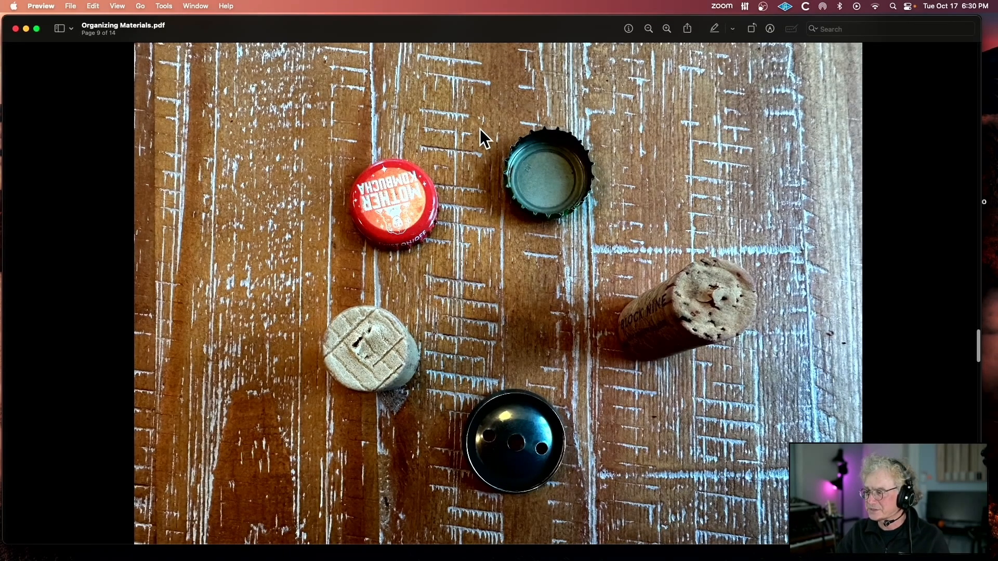
pyautogui.scroll(-5, 479, 129)
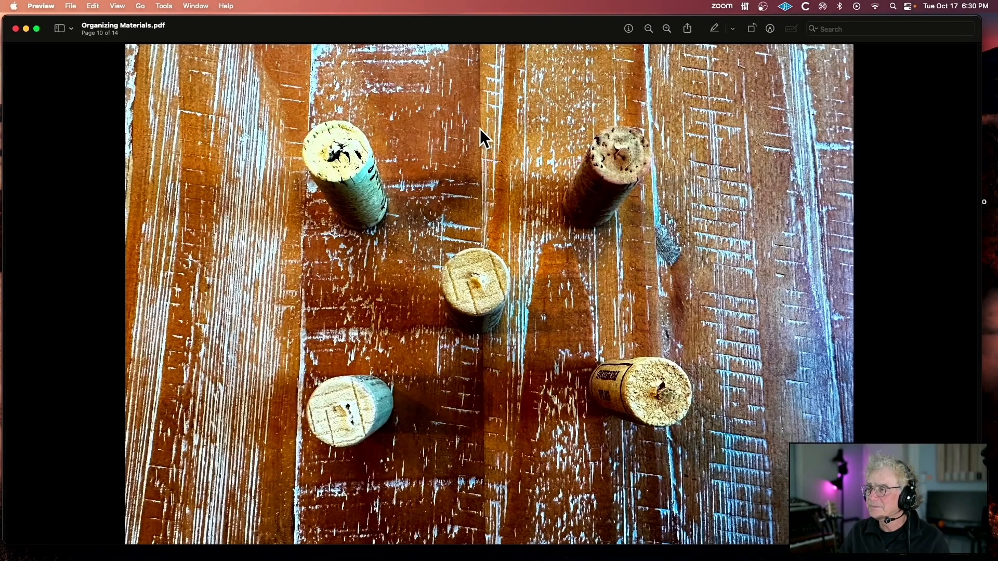
# - Continue to the last photos of the PDF and compare the wide arrangements on pages 13 and 14
pyautogui.scroll(-10, 480, 129)
pyautogui.press('Down')
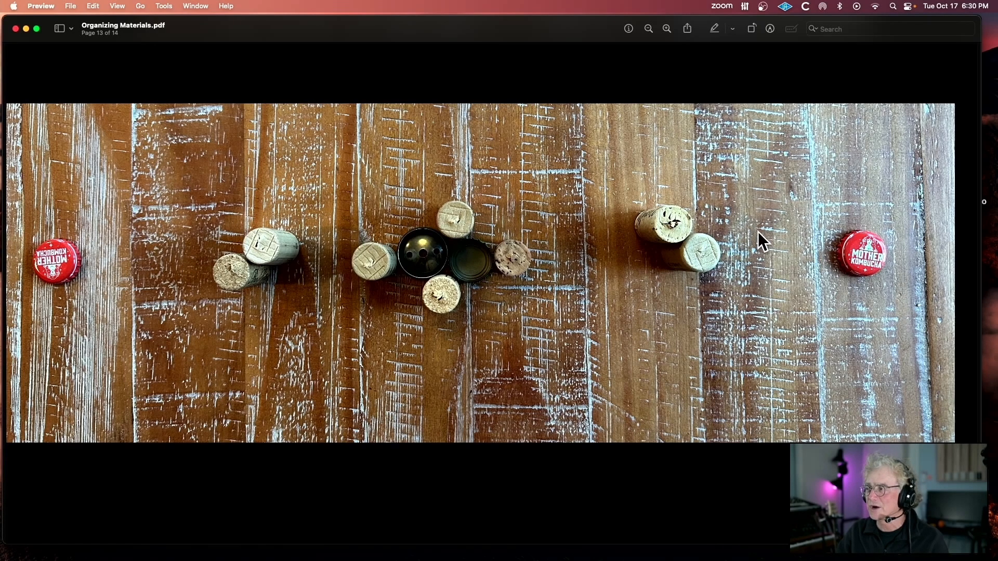
pyautogui.press('Down')
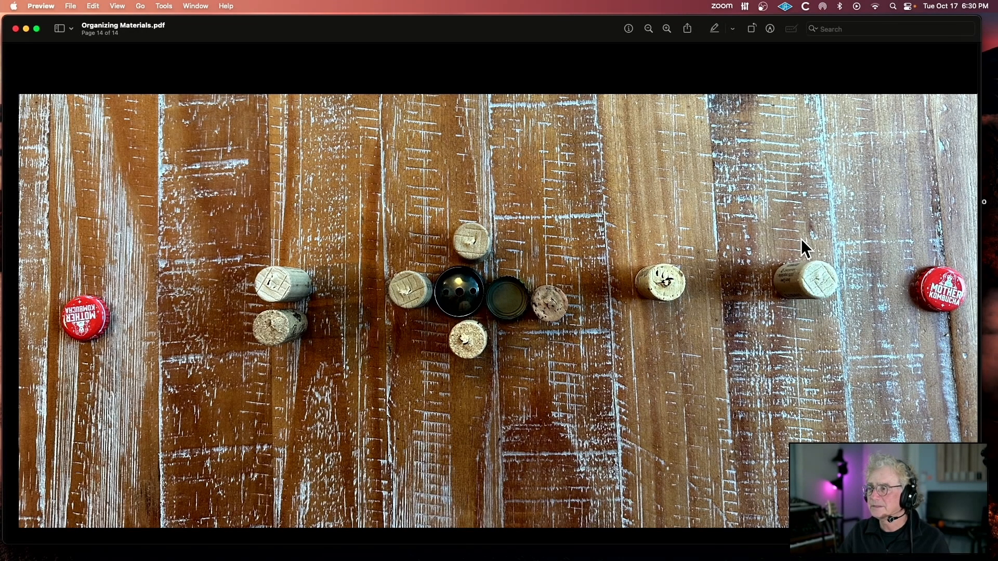
pyautogui.press('Up')
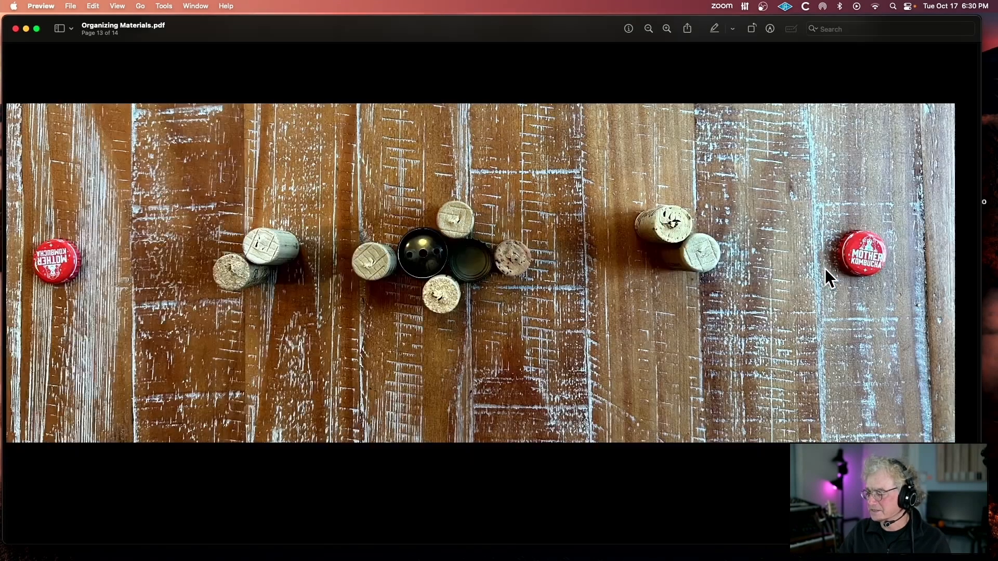
pyautogui.scroll(-1, 825, 269)
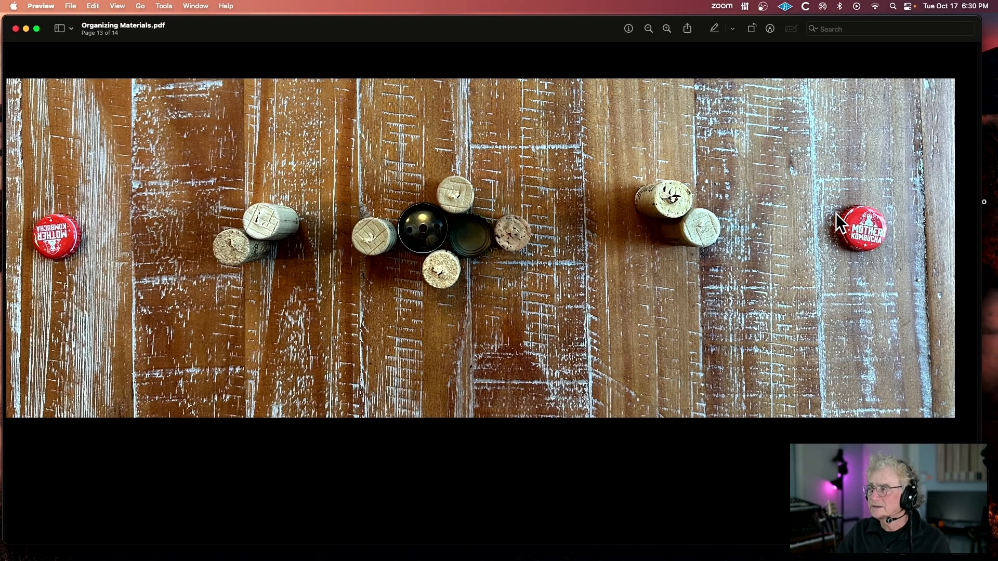
pyautogui.press('Down')
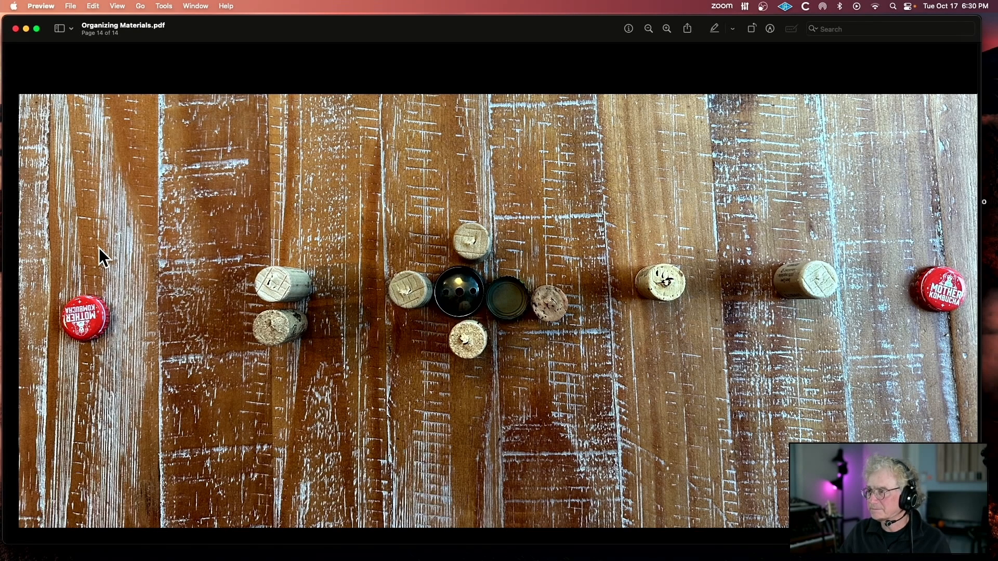
# - Close Organizing Materials.pdf and return to the DRACI Class 7 folder in Finder
pyautogui.click(15, 28)
pyautogui.click(507, 114)
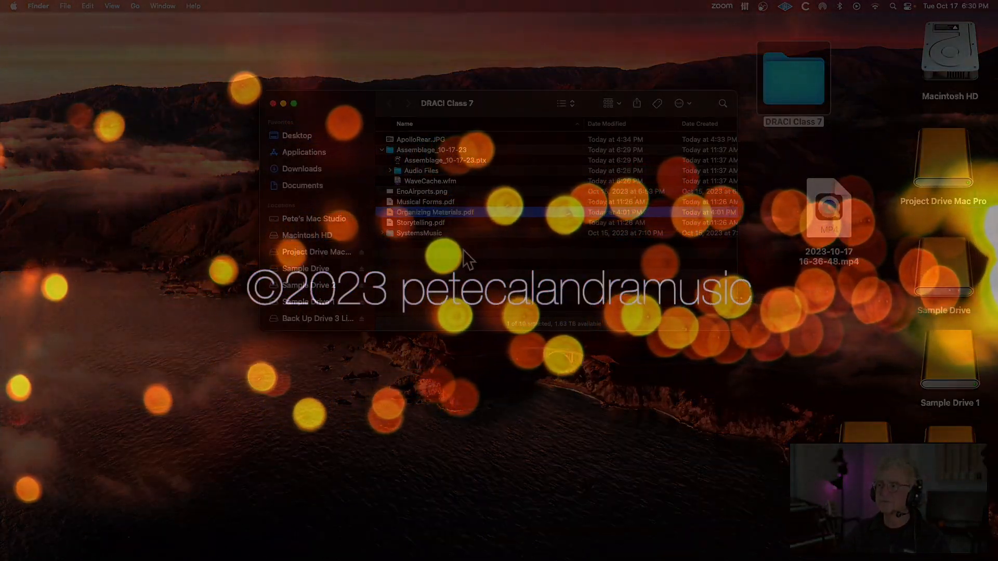
pyautogui.click(416, 160)
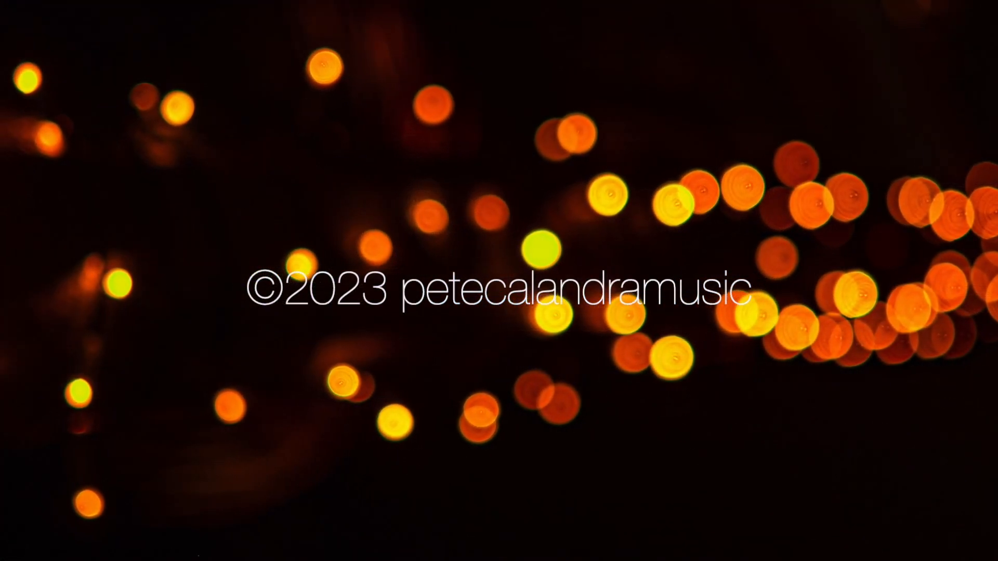